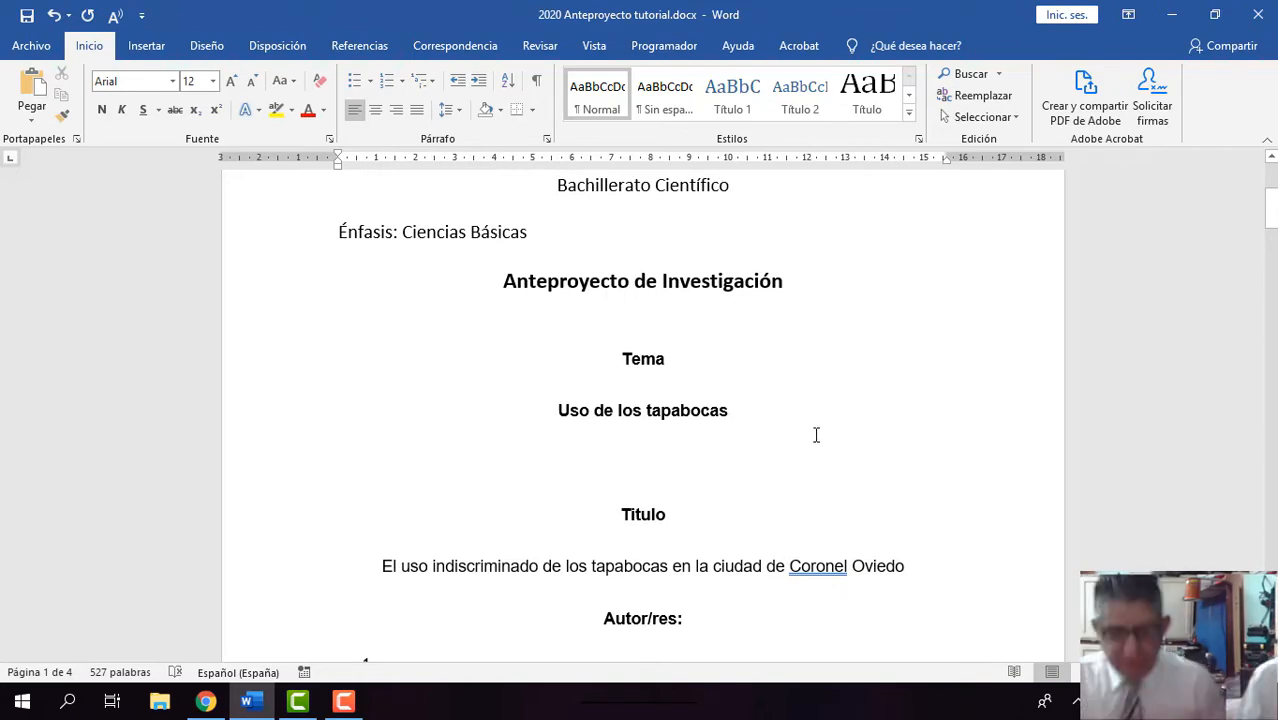
# Step: Review the anteproyecto's cover page, covering the Tema, Título, Autor/res and Tutor/res entries
pyautogui.scroll(-1, 816, 434)
pyautogui.scroll(2, 798, 431)
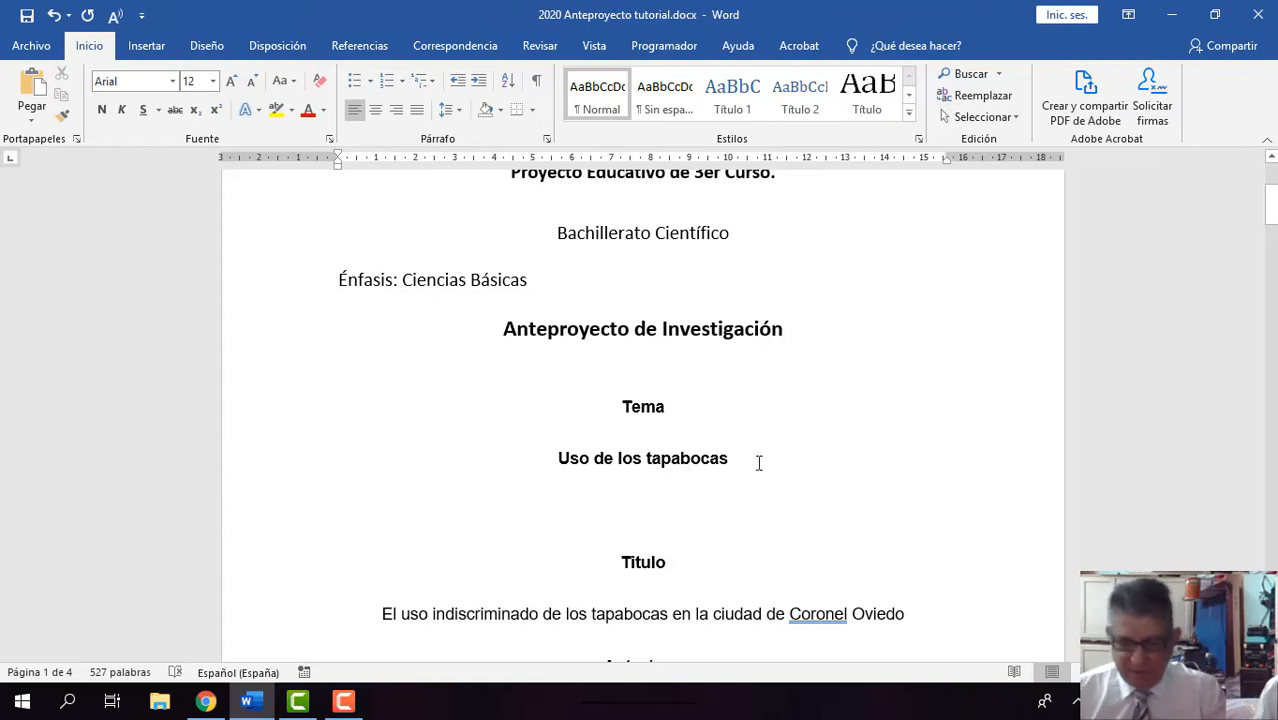
pyautogui.scroll(-2, 758, 463)
pyautogui.scroll(-3, 758, 463)
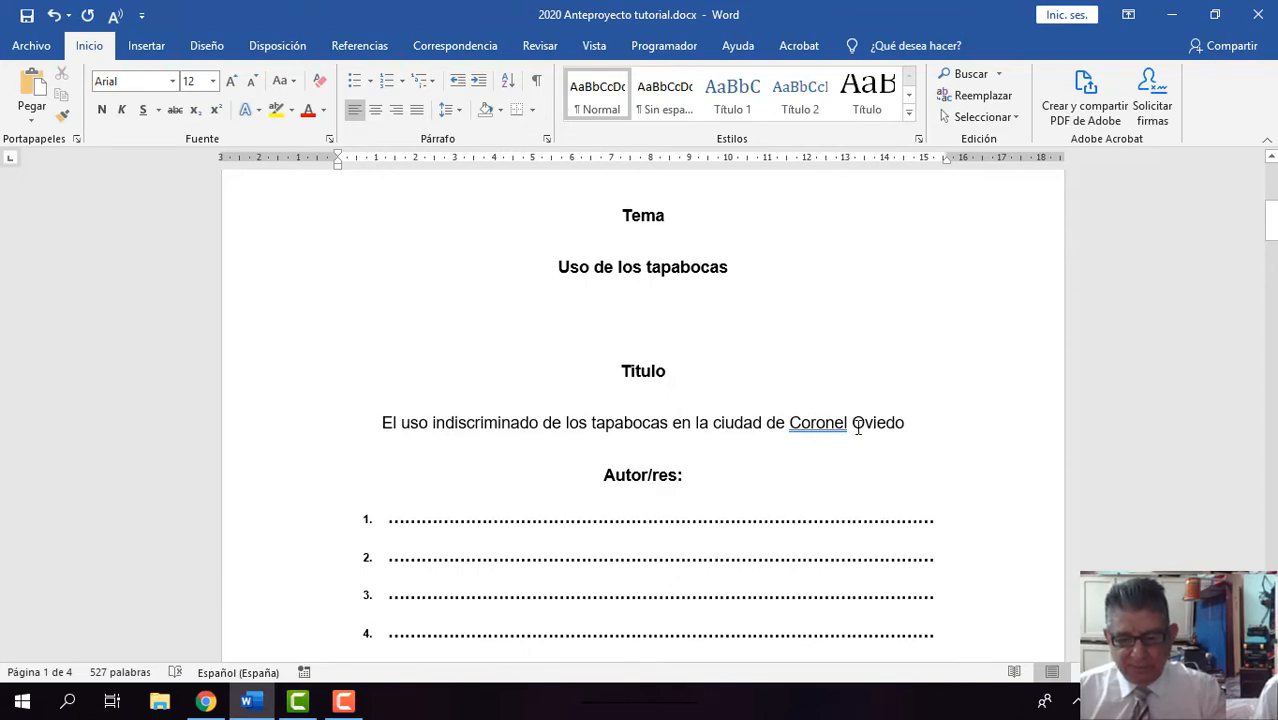
pyautogui.scroll(-3, 857, 428)
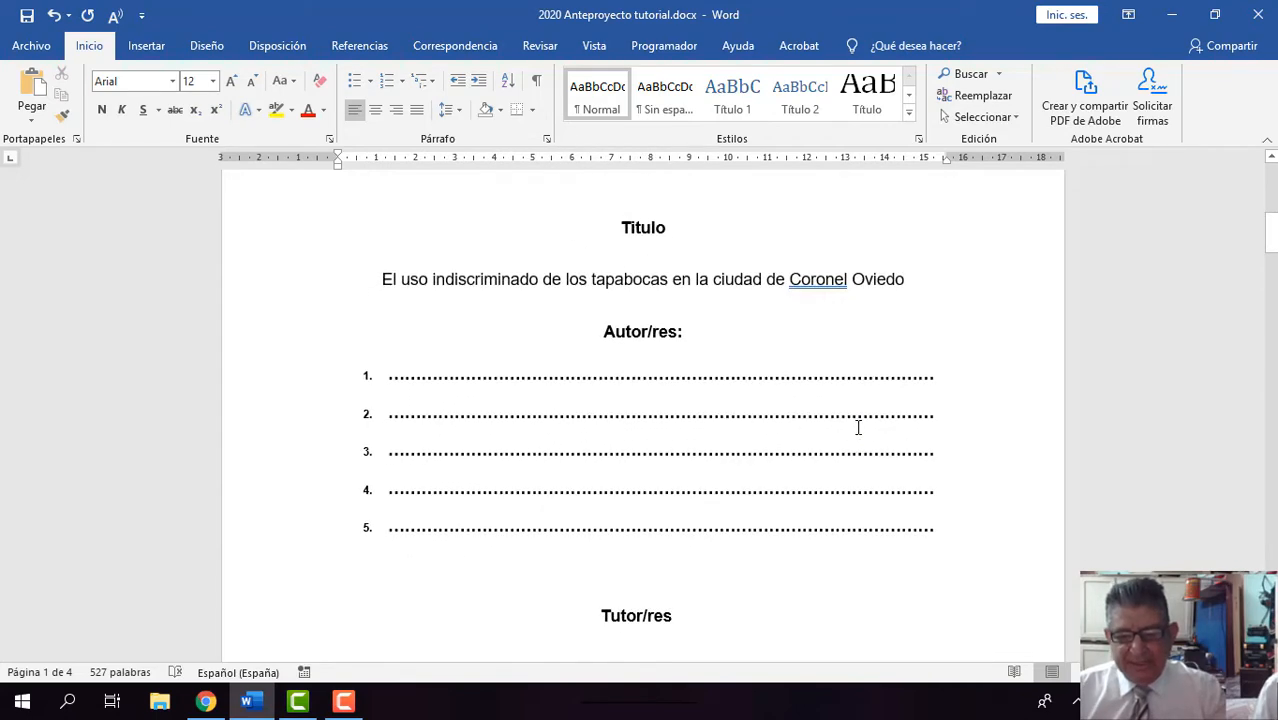
pyautogui.scroll(-3, 857, 428)
pyautogui.scroll(-2, 857, 428)
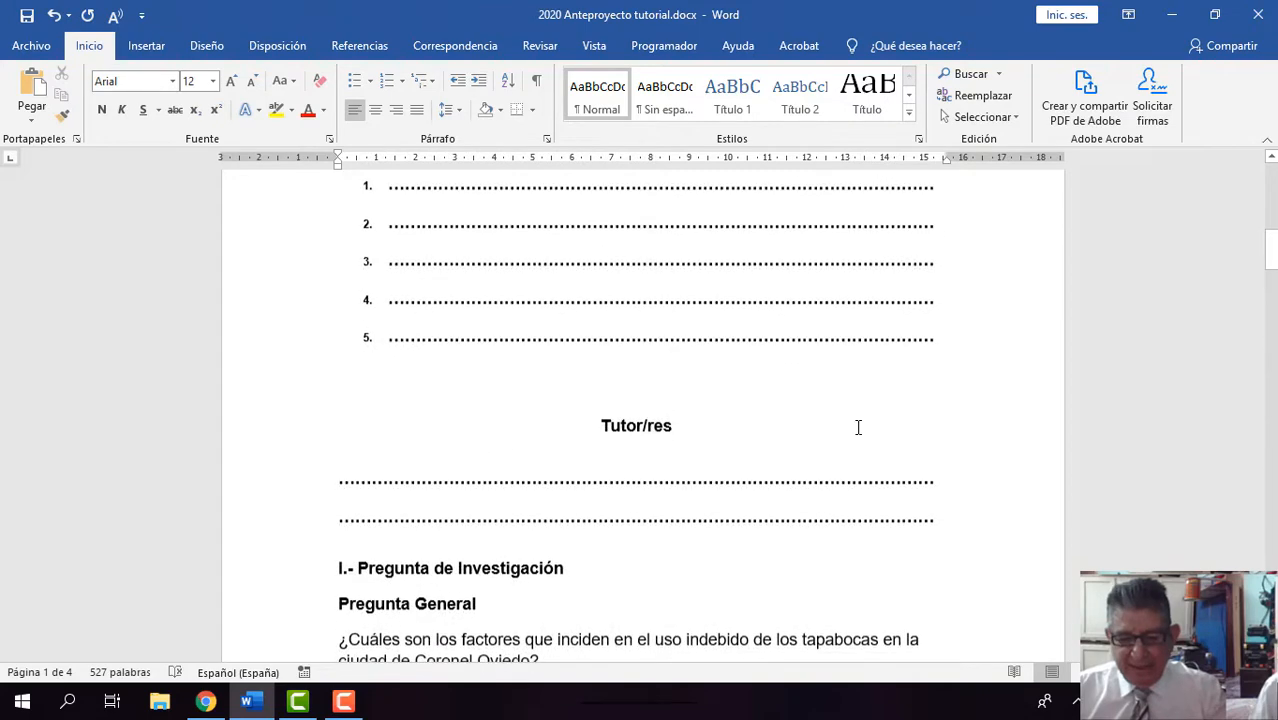
pyautogui.scroll(-2, 857, 428)
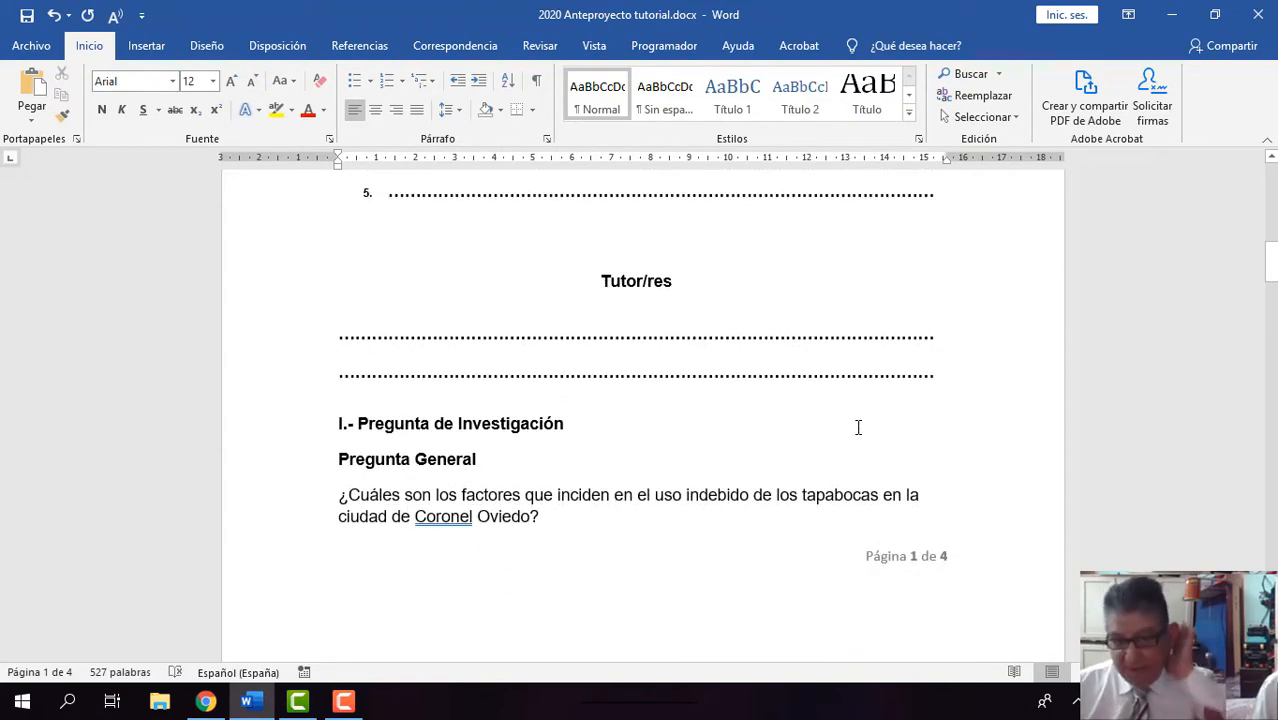
# Step: Read through the general and specific research questions, the Objetivos and the Justificación prompts
pyautogui.scroll(-1, 857, 428)
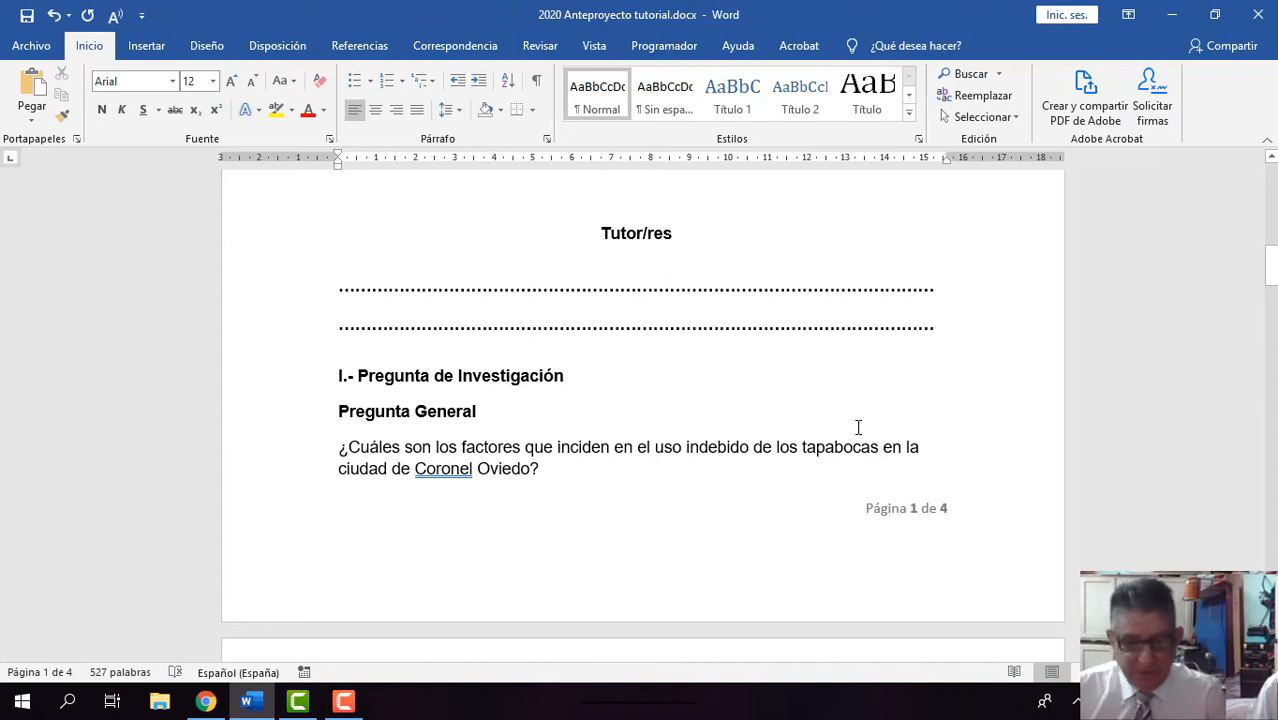
pyautogui.scroll(-3, 857, 428)
pyautogui.scroll(-5, 858, 430)
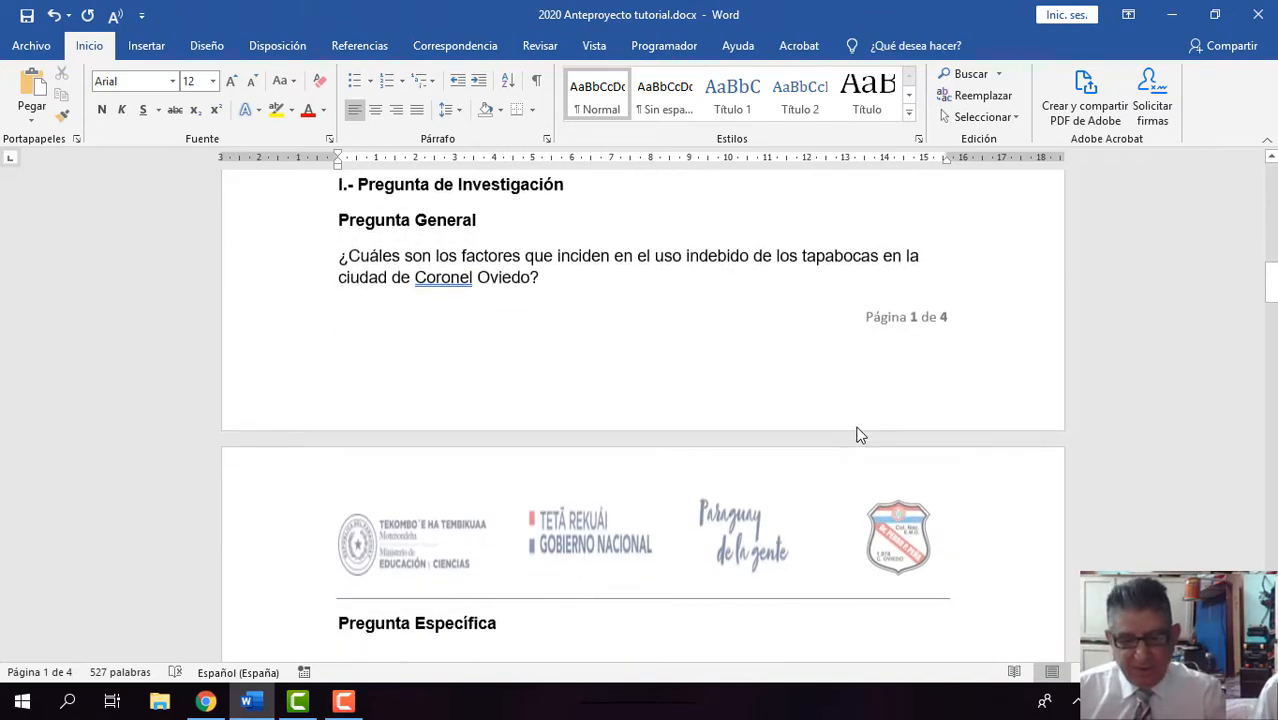
pyautogui.scroll(-9, 858, 428)
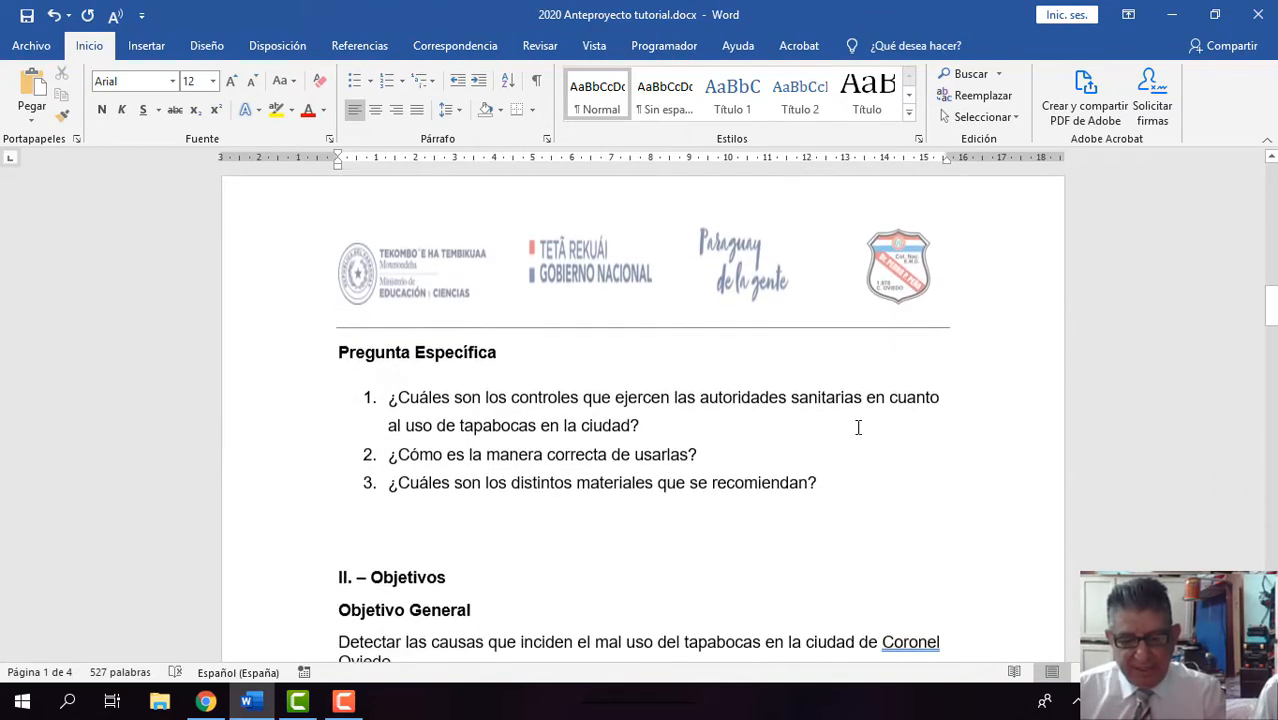
pyautogui.scroll(-8, 858, 428)
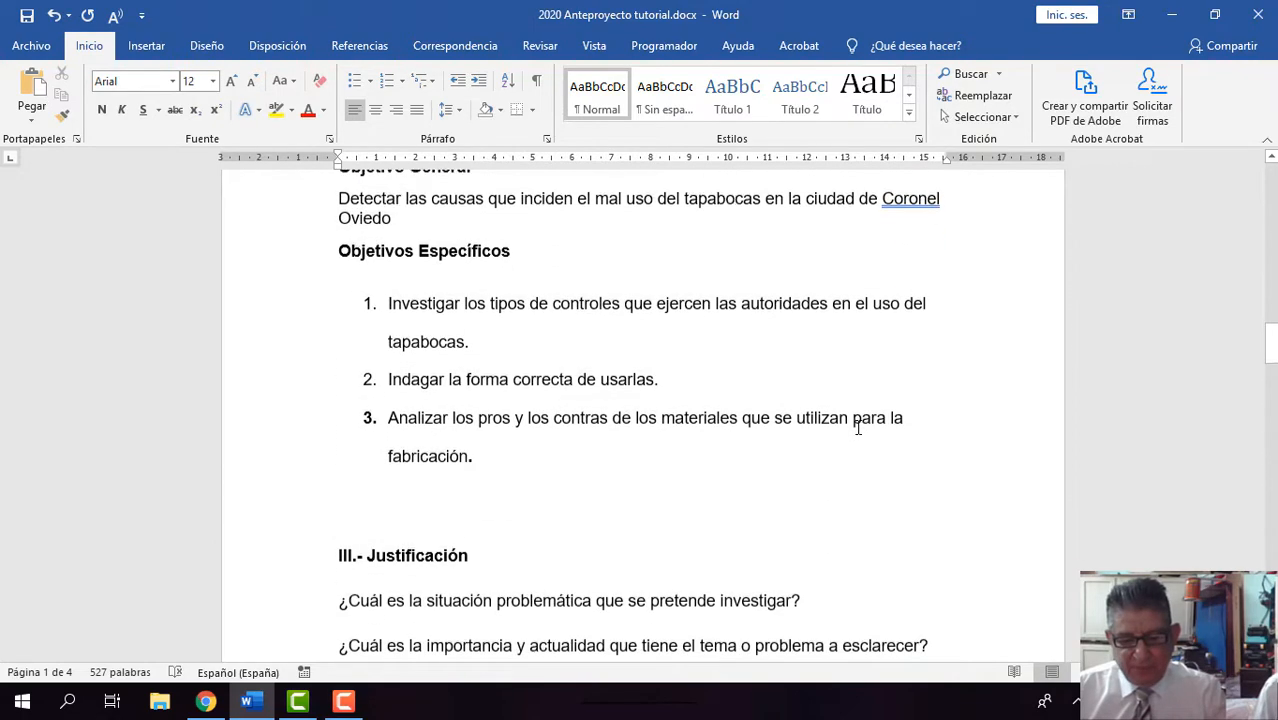
pyautogui.scroll(-6, 858, 428)
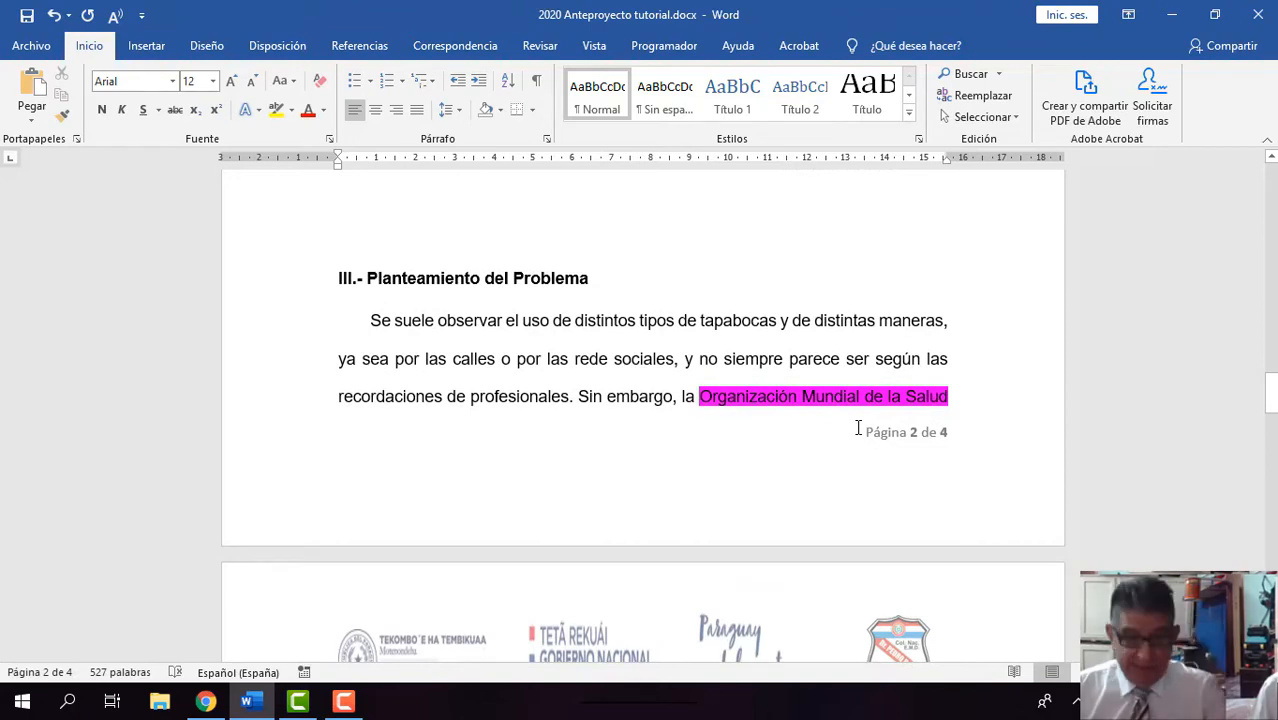
# Step: Read the Planteamiento del Problema section through to its closing paragraph before the Eje del Marco Teórico heading
pyautogui.scroll(-1, 858, 430)
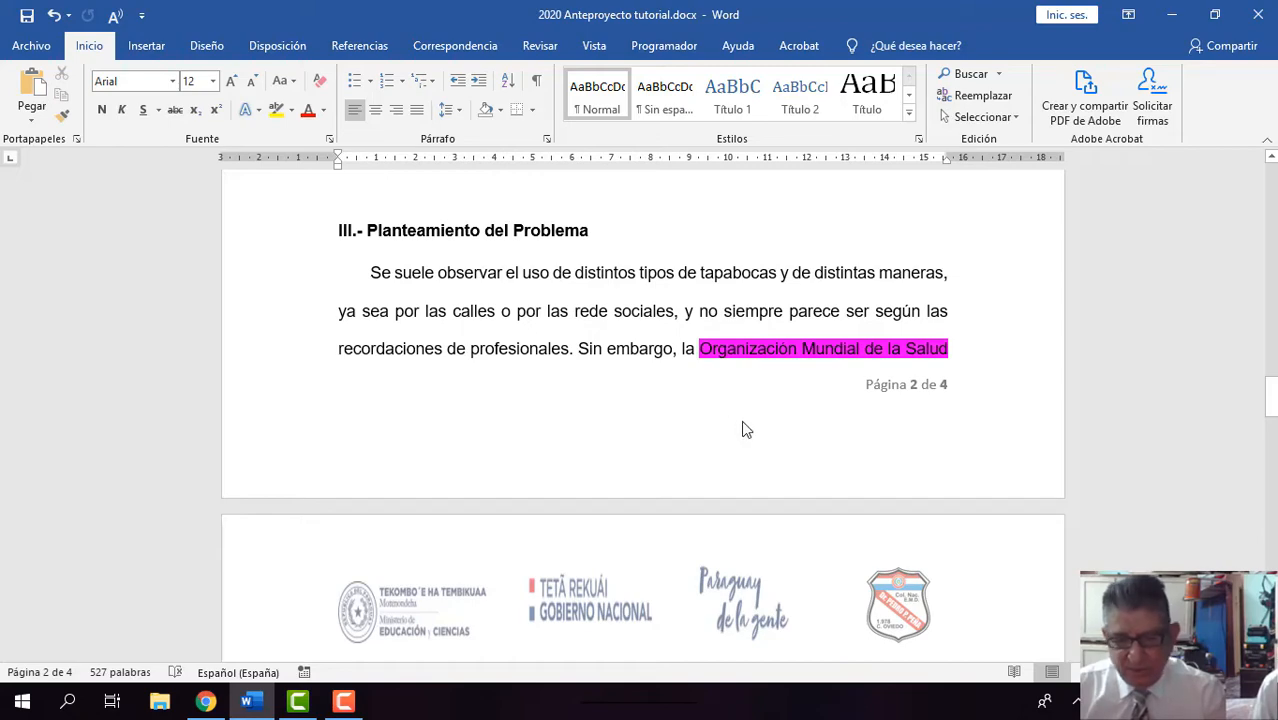
pyautogui.scroll(-3, 741, 427)
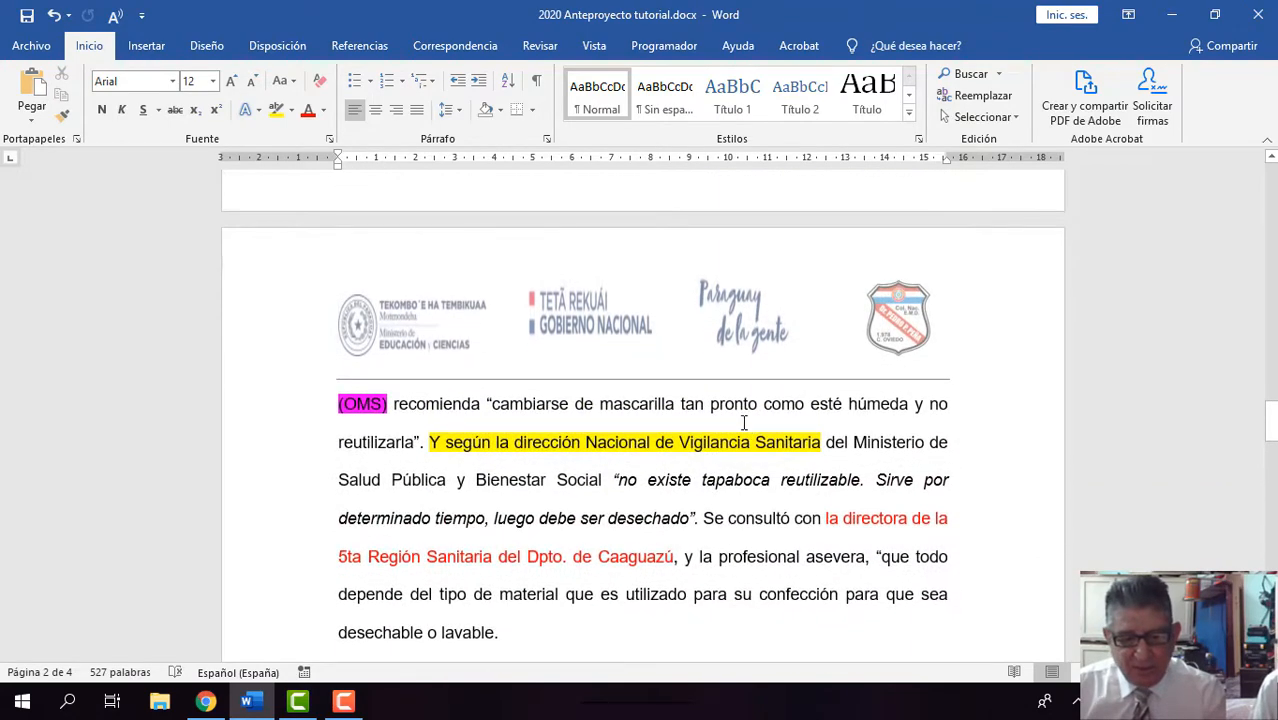
pyautogui.scroll(-1, 744, 423)
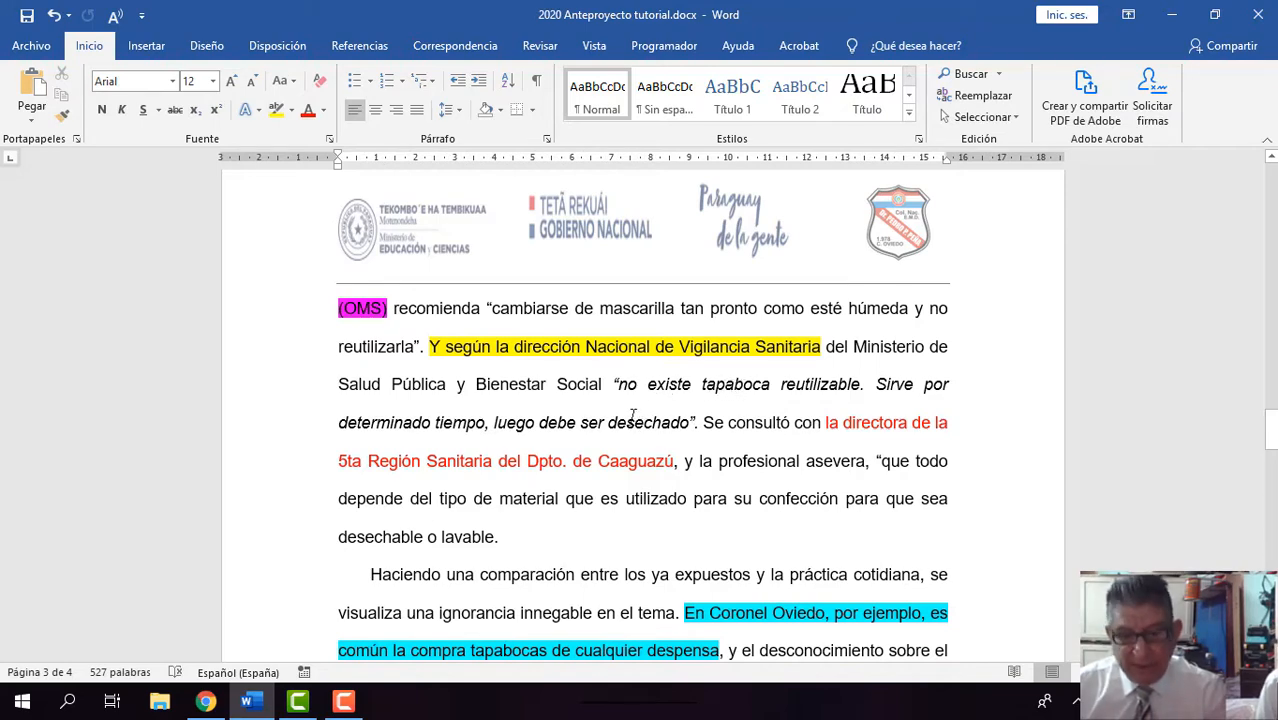
pyautogui.scroll(-1, 632, 413)
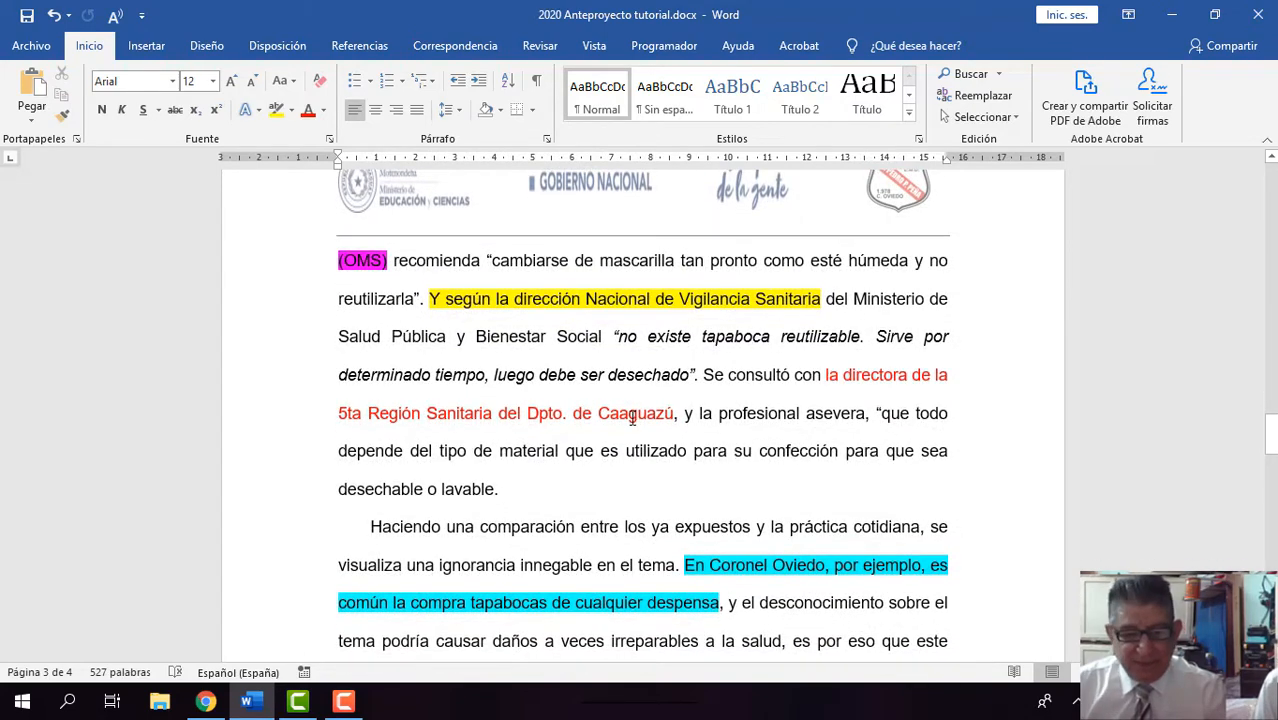
pyautogui.scroll(-2, 632, 418)
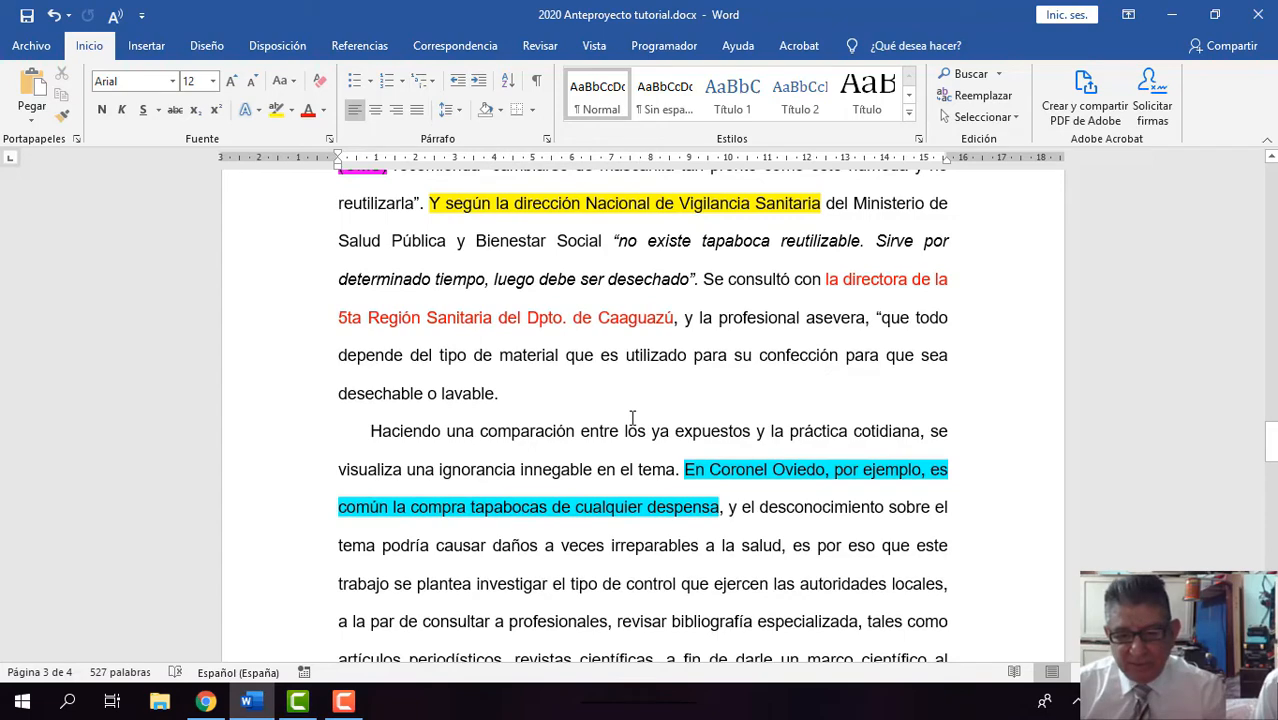
pyautogui.scroll(1, 632, 418)
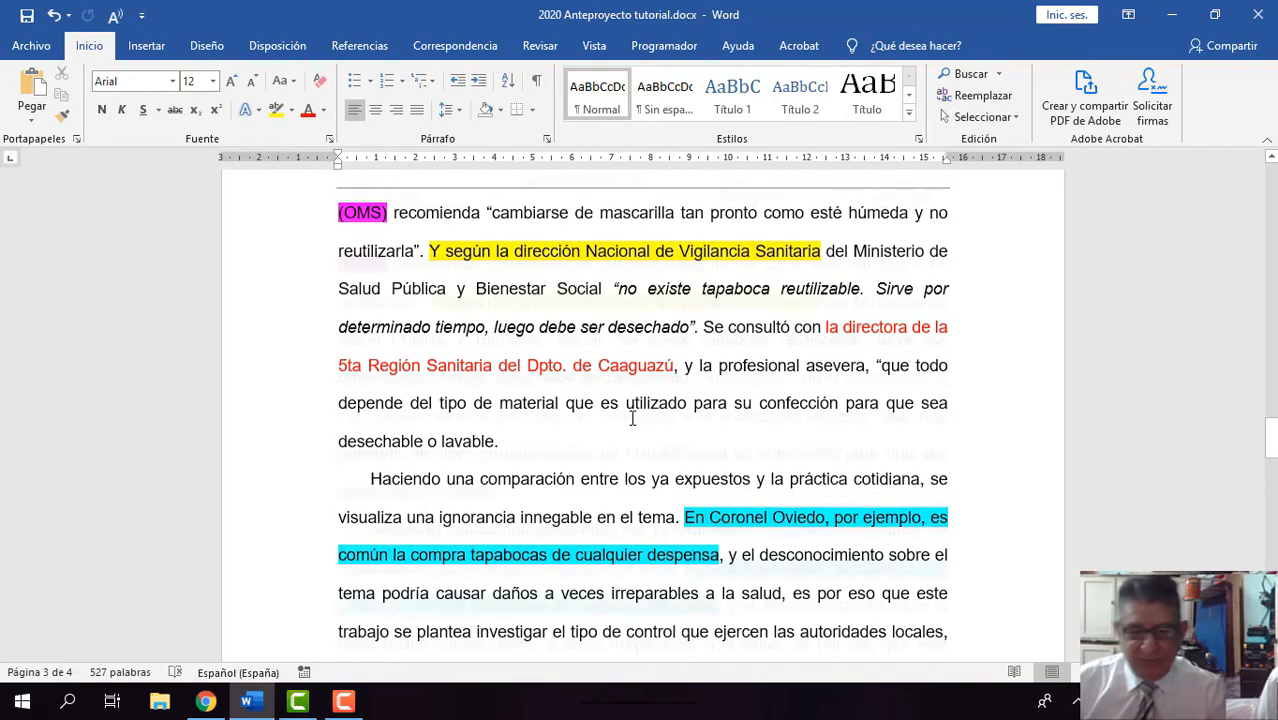
pyautogui.scroll(2, 632, 418)
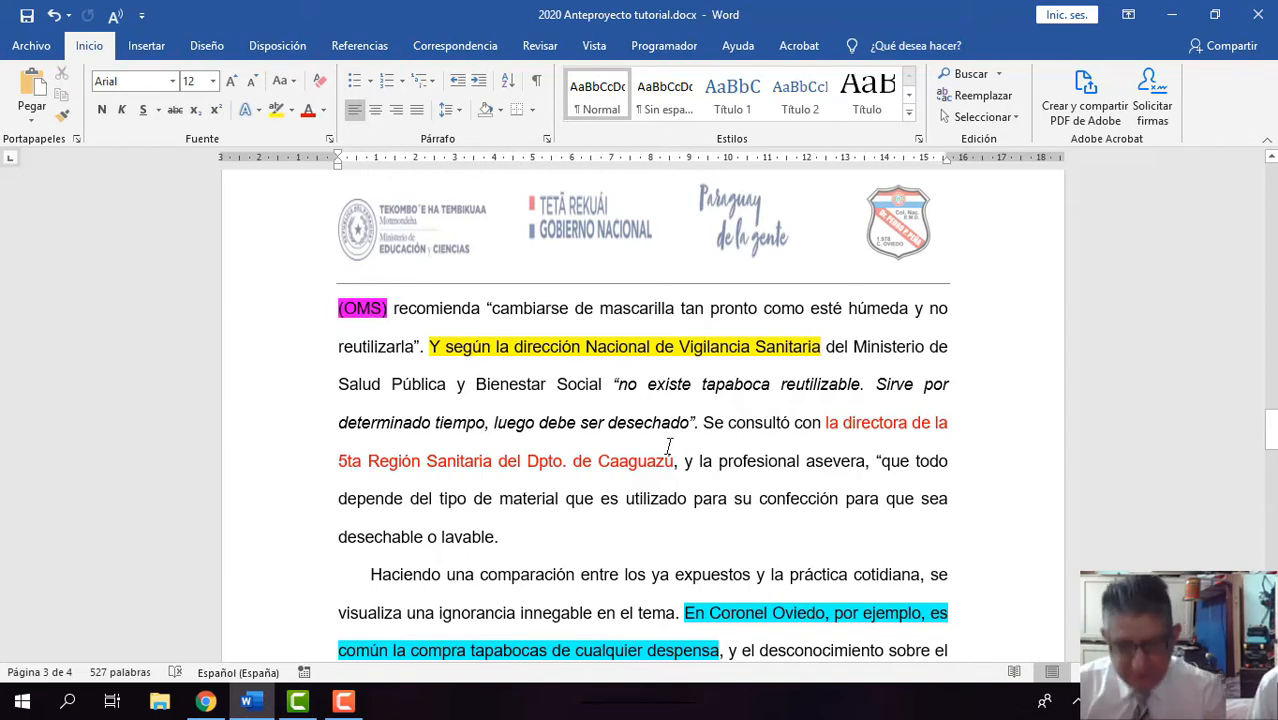
pyautogui.scroll(-1, 672, 440)
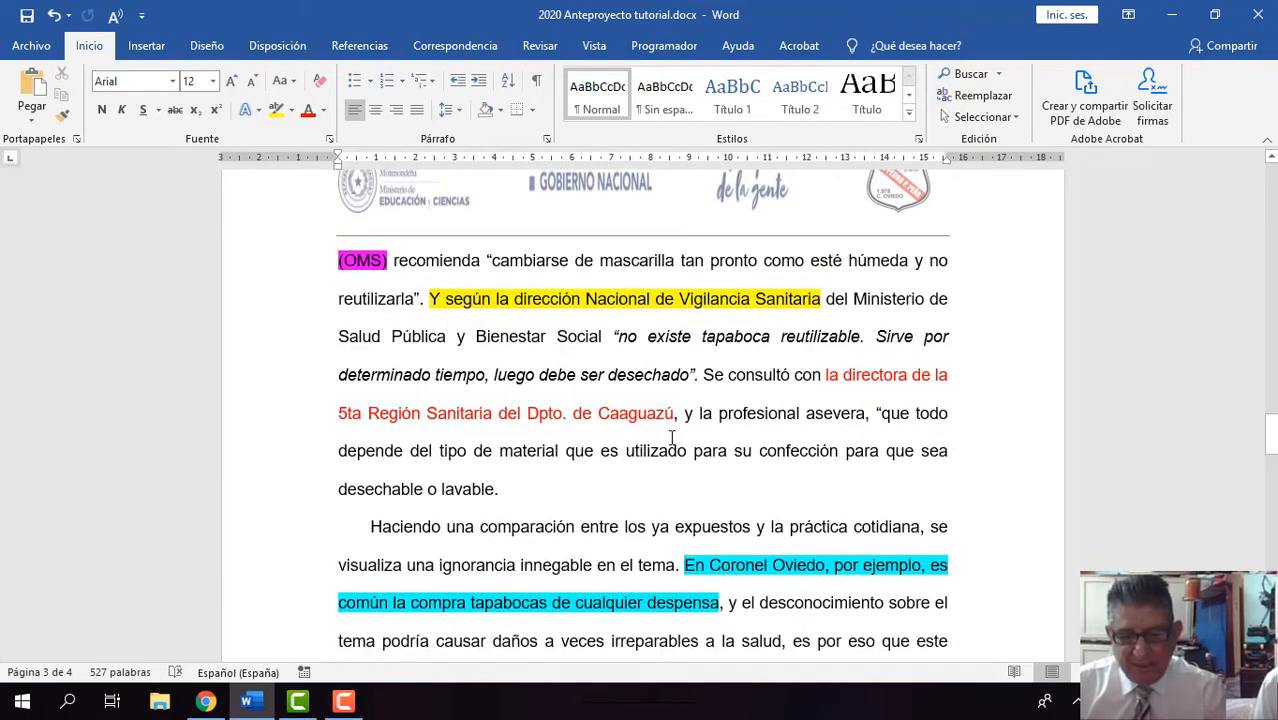
pyautogui.scroll(-1, 672, 440)
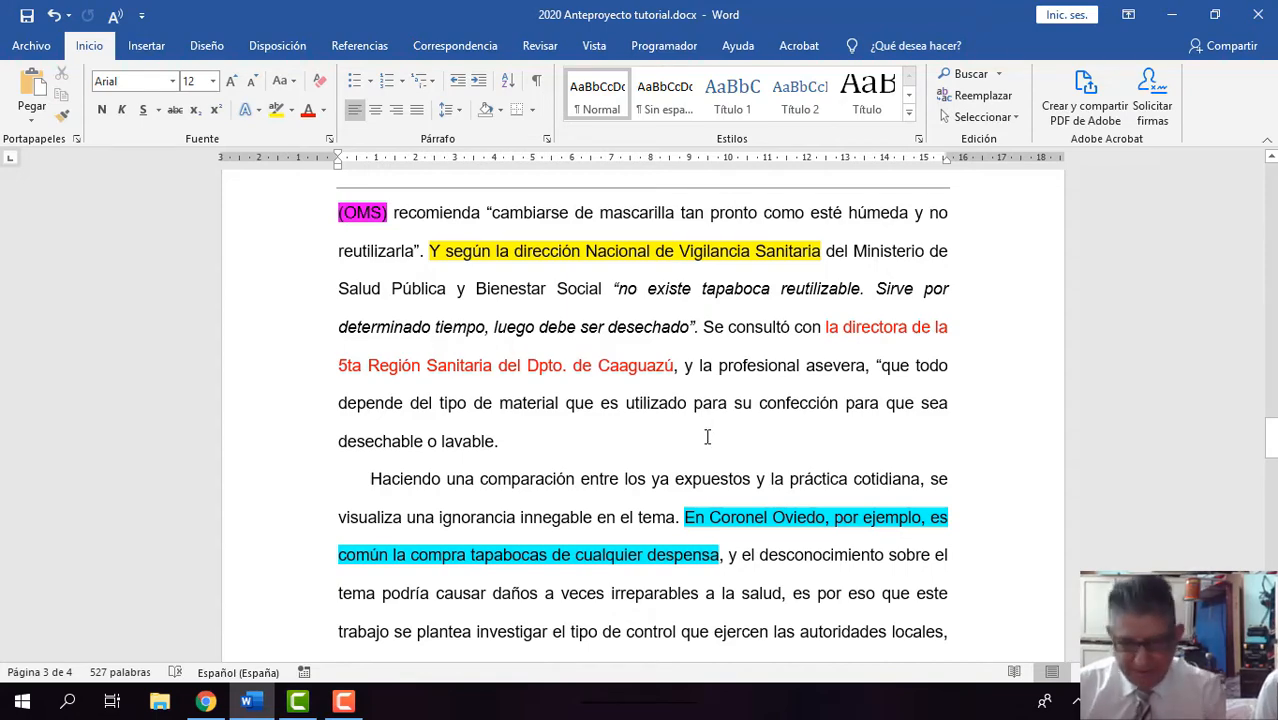
pyautogui.scroll(-1, 707, 437)
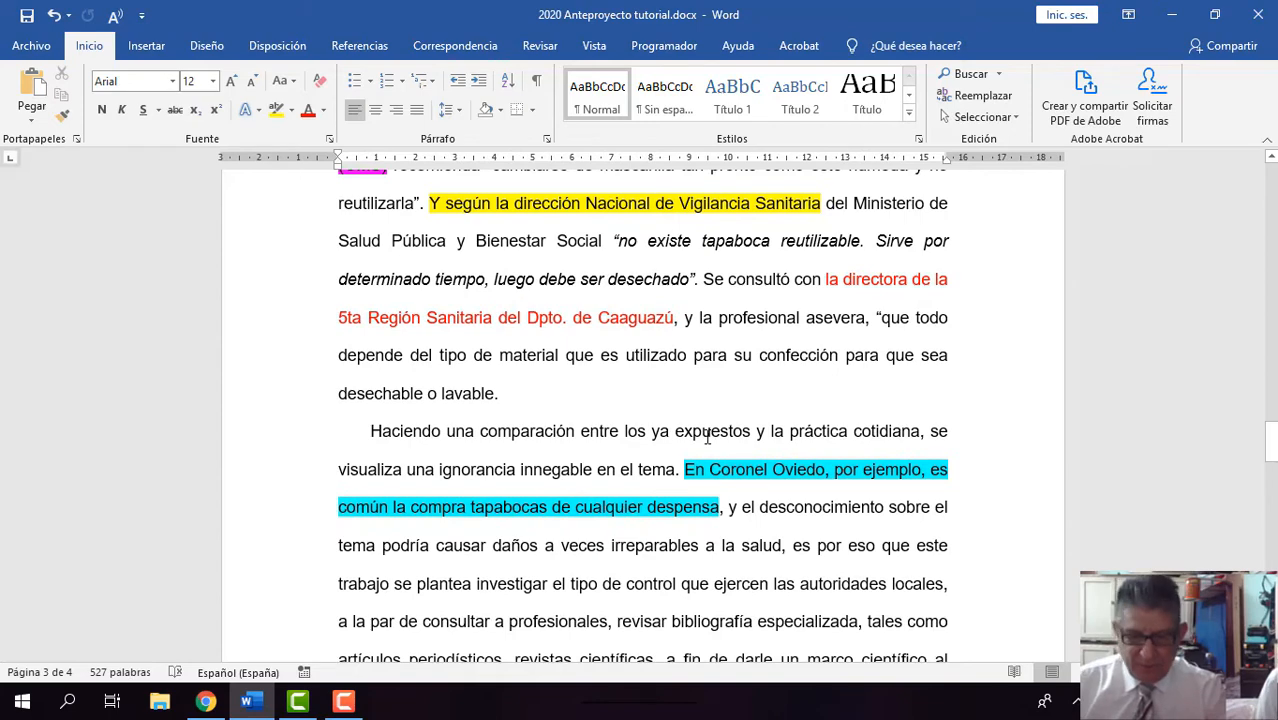
pyautogui.scroll(-1, 707, 437)
pyautogui.scroll(-1, 707, 437)
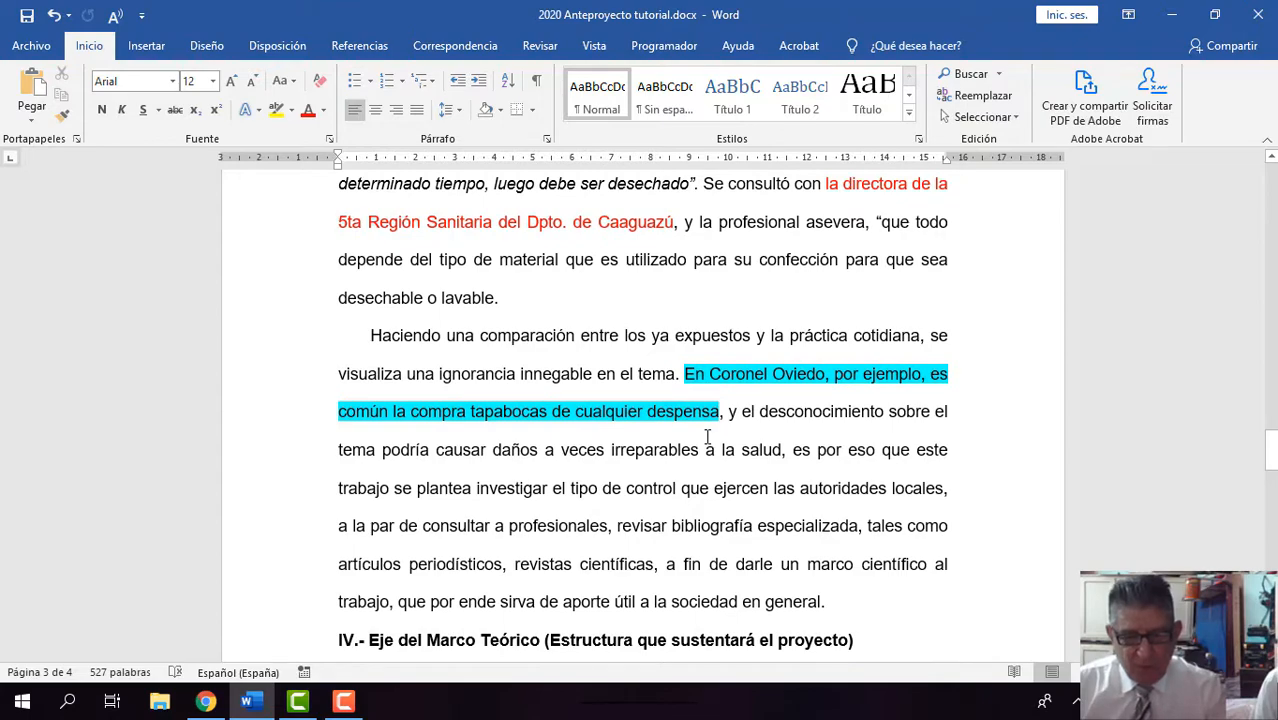
pyautogui.scroll(3, 707, 437)
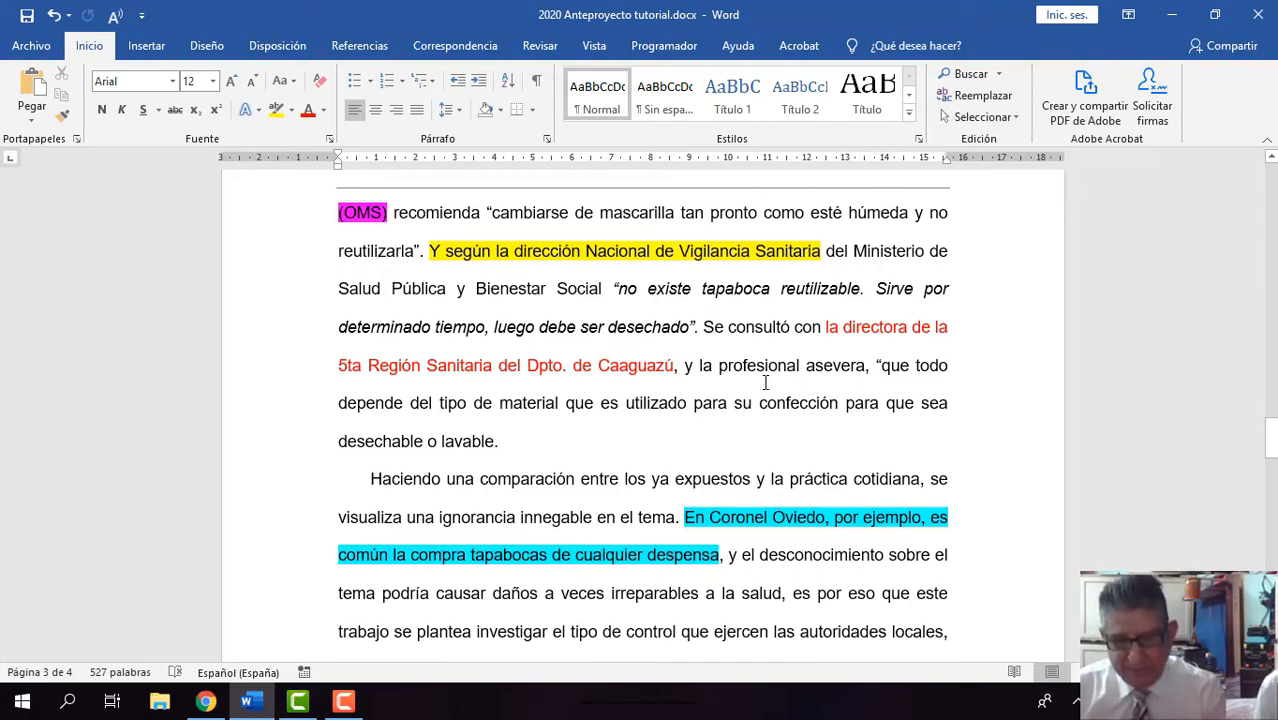
pyautogui.scroll(-3, 740, 392)
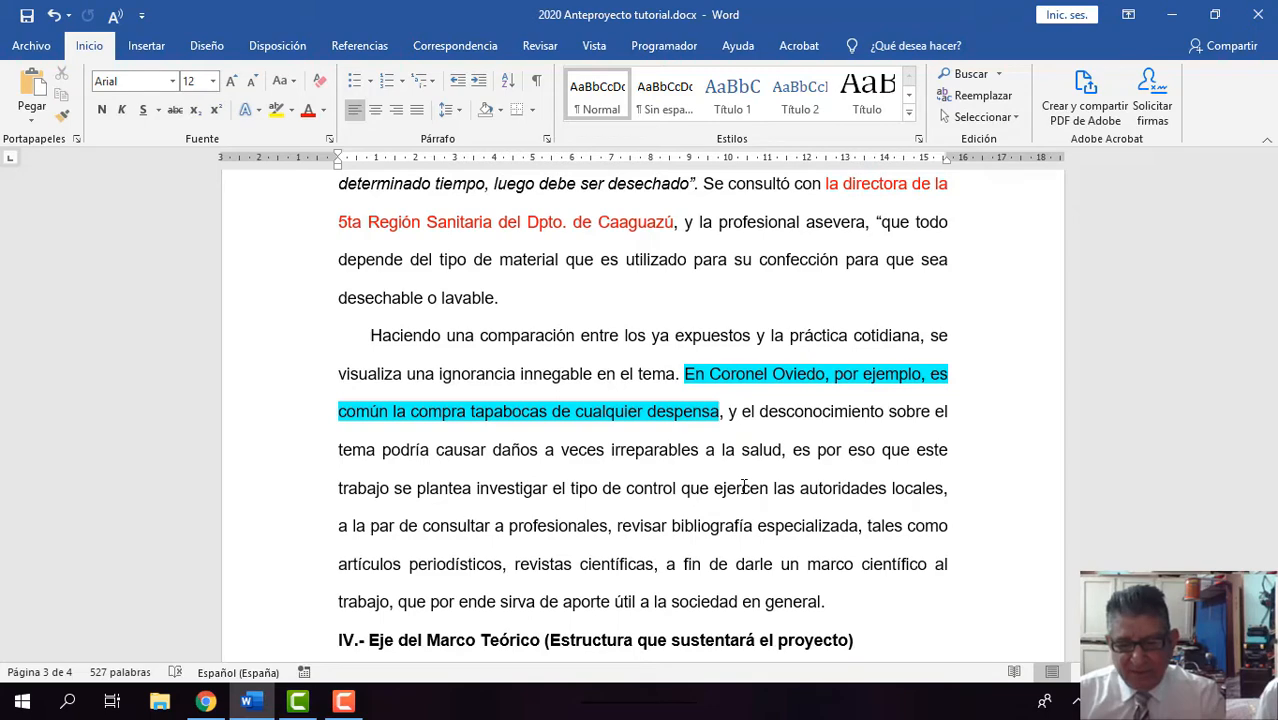
pyautogui.scroll(-2, 744, 487)
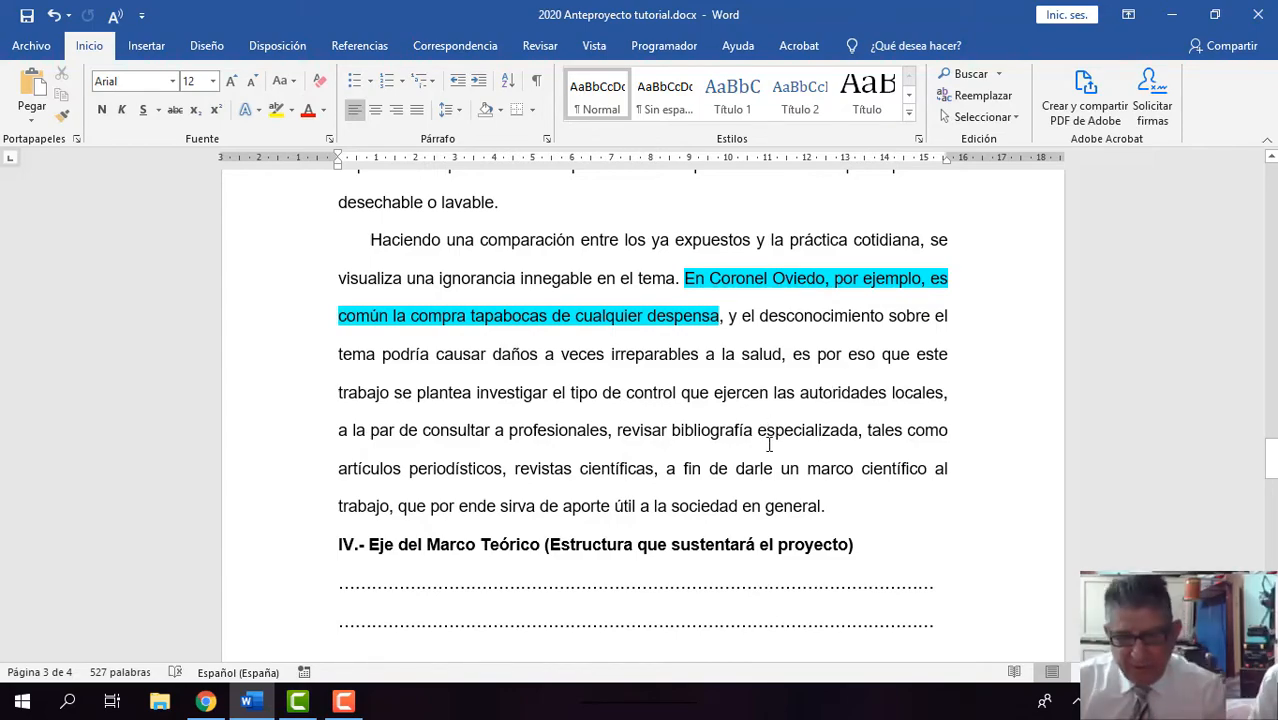
# Step: Return to the start of Planteamiento del Problema and re-examine its colour-marked source references and local example
pyautogui.scroll(1, 767, 430)
pyautogui.scroll(3, 769, 444)
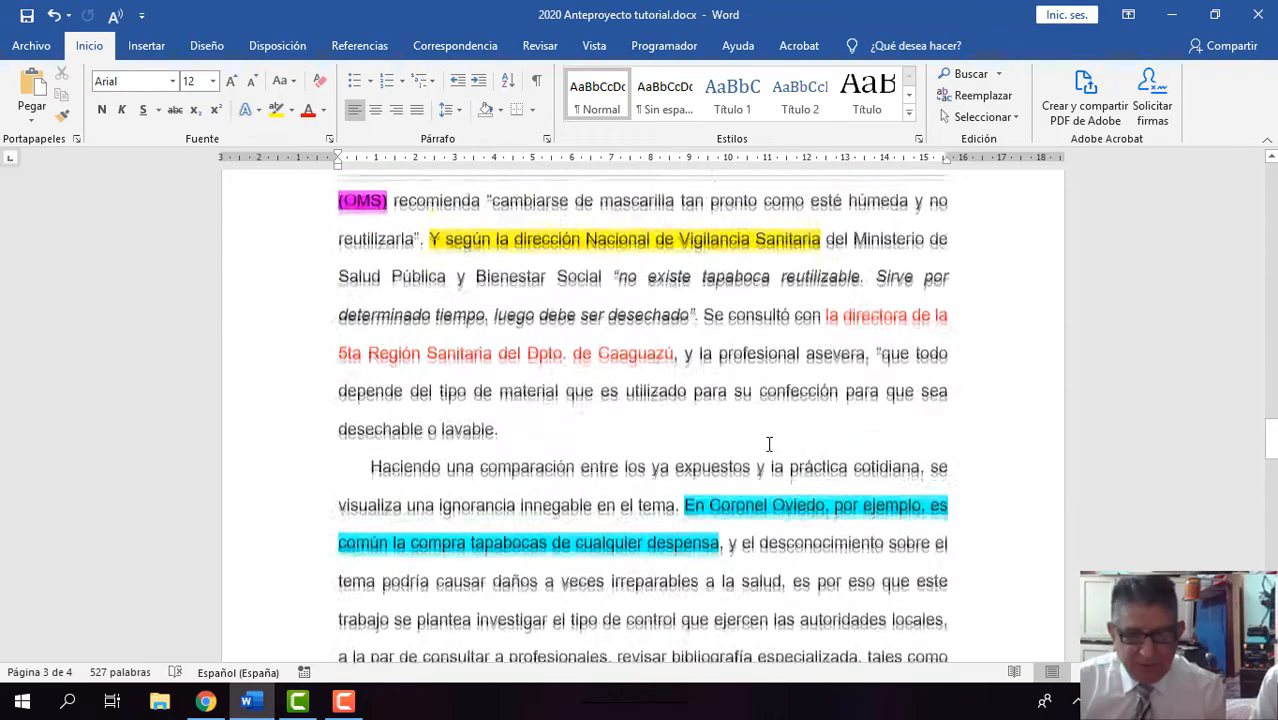
pyautogui.scroll(8, 769, 444)
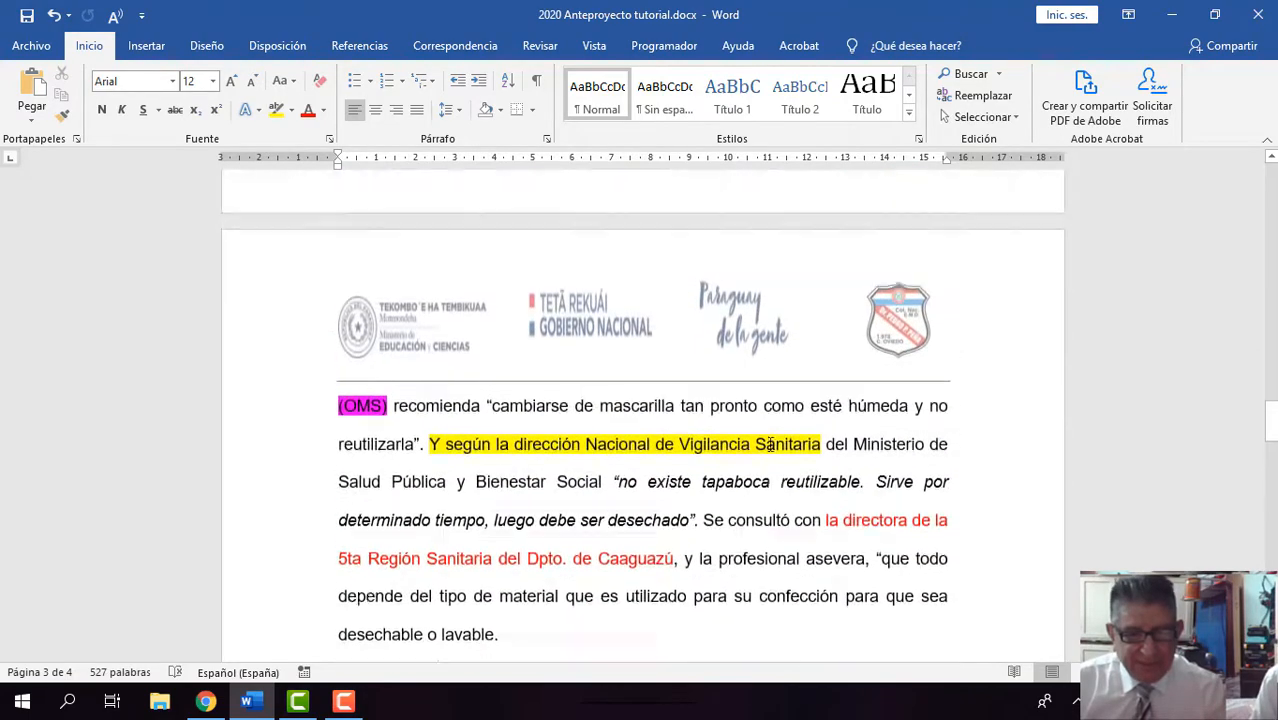
pyautogui.scroll(1, 769, 451)
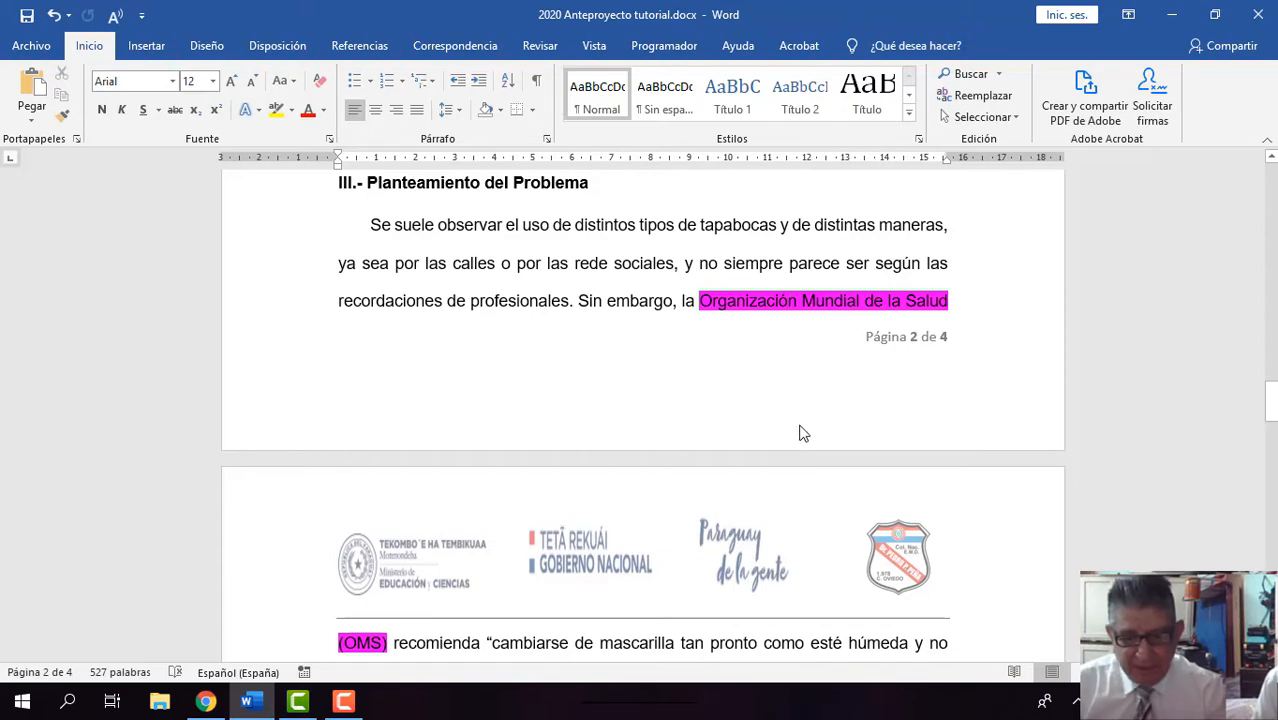
pyautogui.scroll(-1, 800, 434)
pyautogui.scroll(-4, 800, 434)
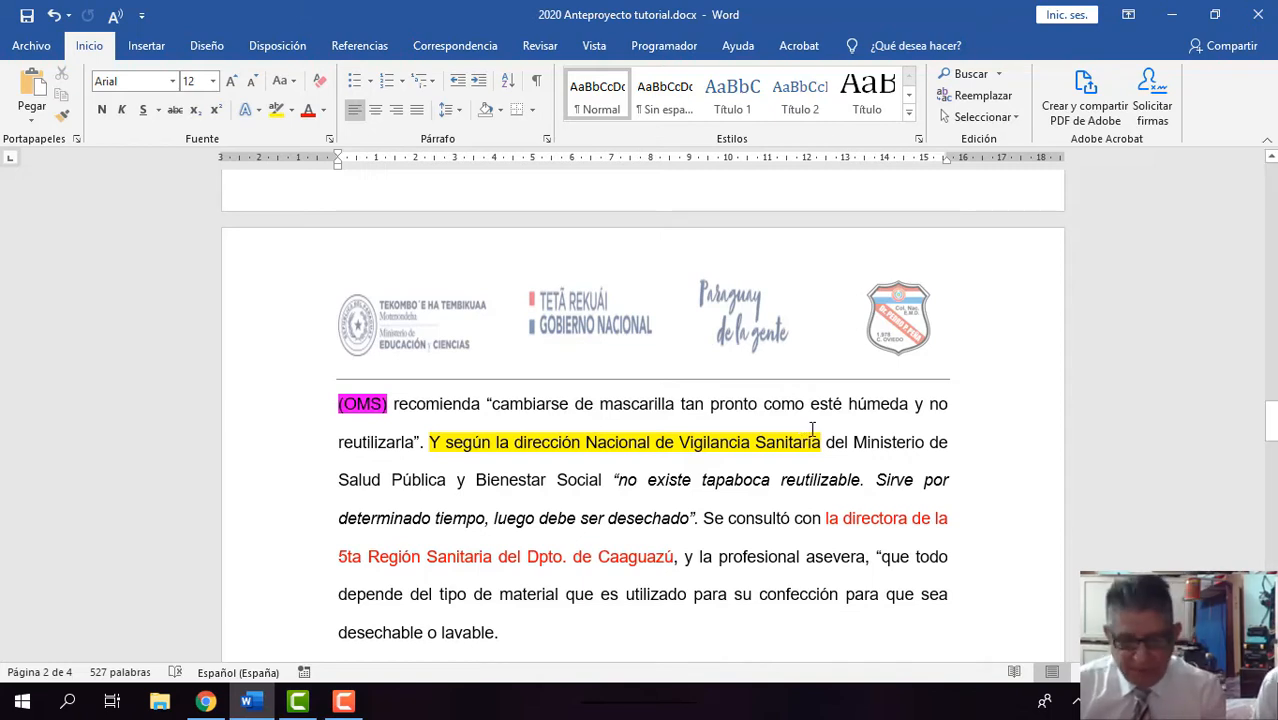
pyautogui.scroll(-3, 812, 428)
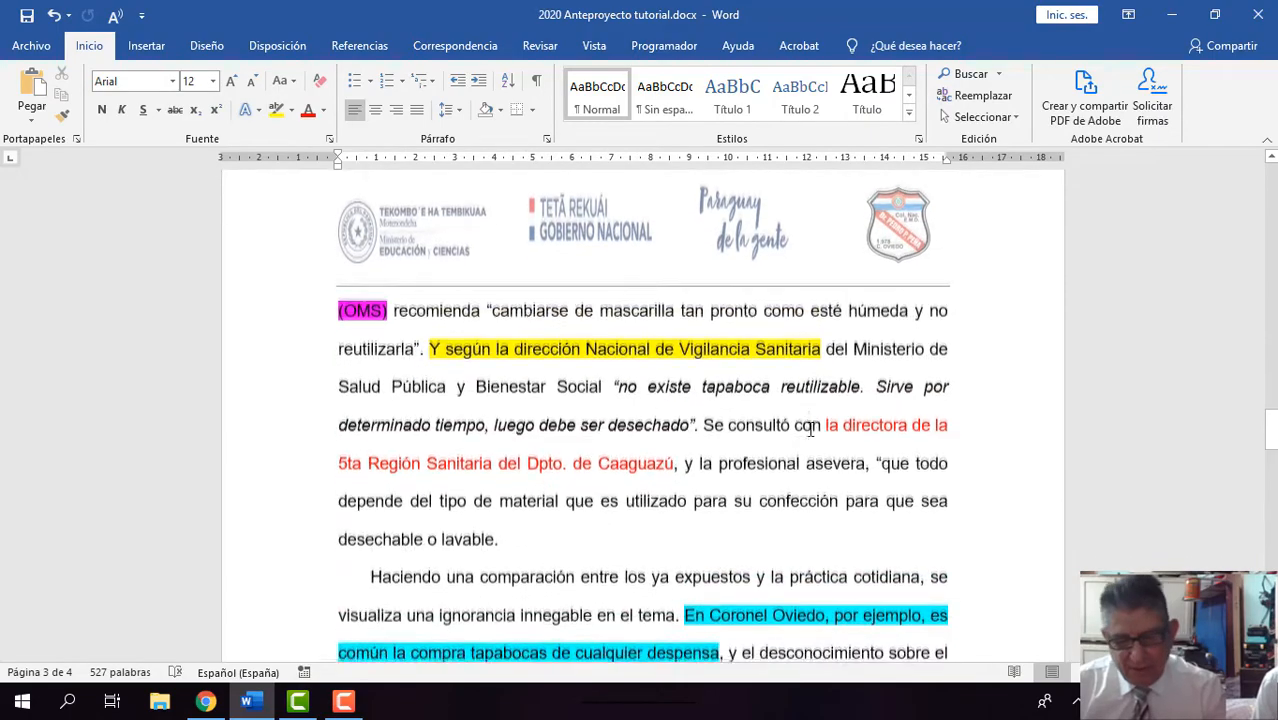
pyautogui.scroll(-3, 810, 428)
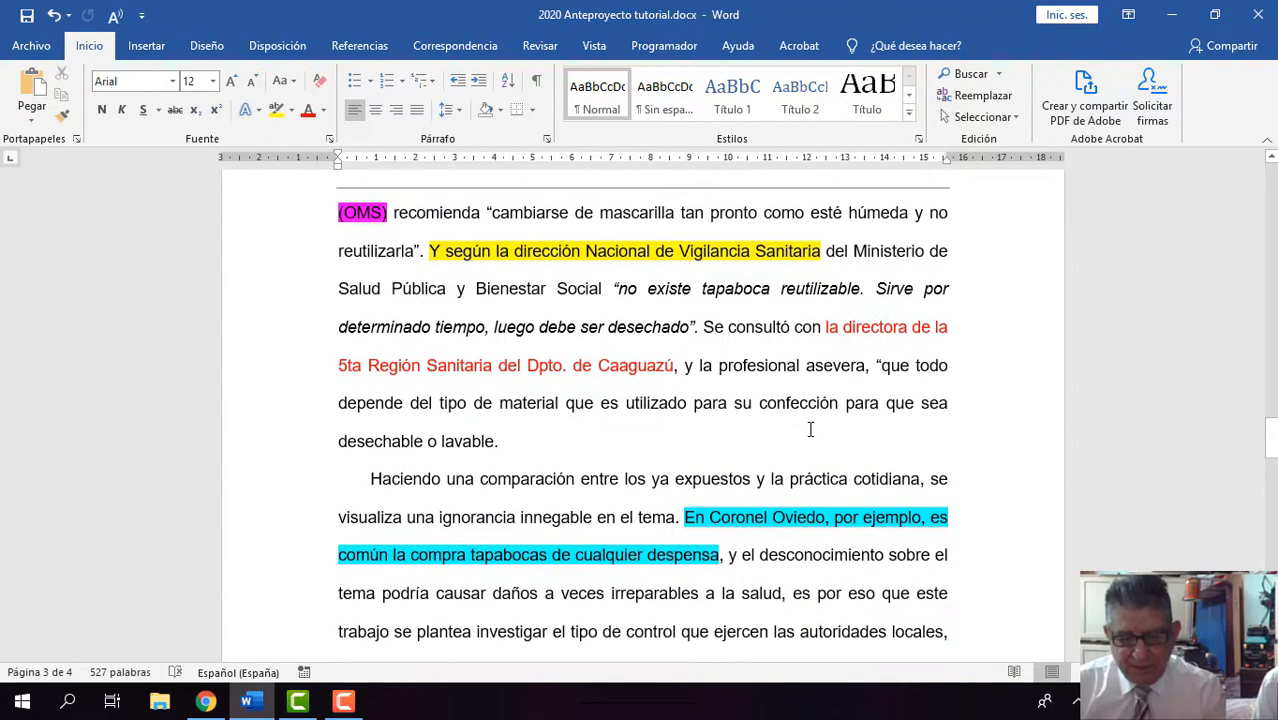
pyautogui.scroll(-5, 810, 429)
# Step: Go back to the Pregunta de Investigación section on page 1 and review the Pregunta General
pyautogui.scroll(9, 810, 429)
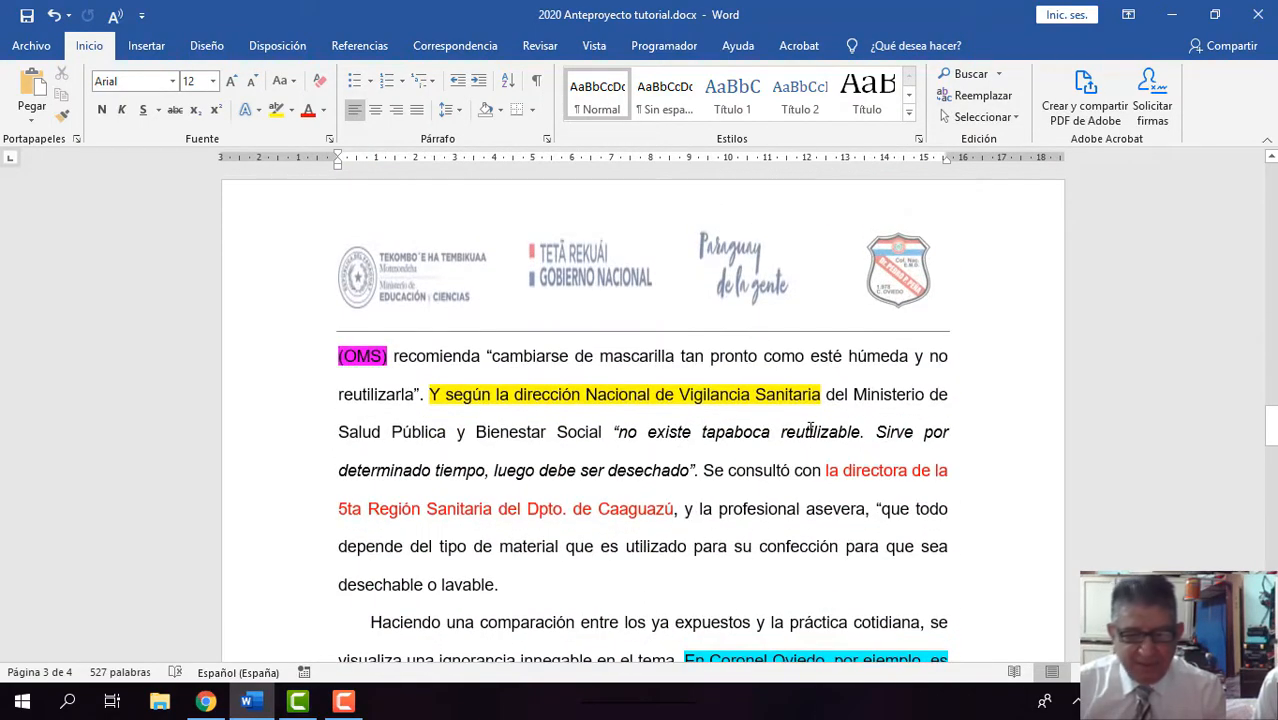
pyautogui.scroll(20, 810, 428)
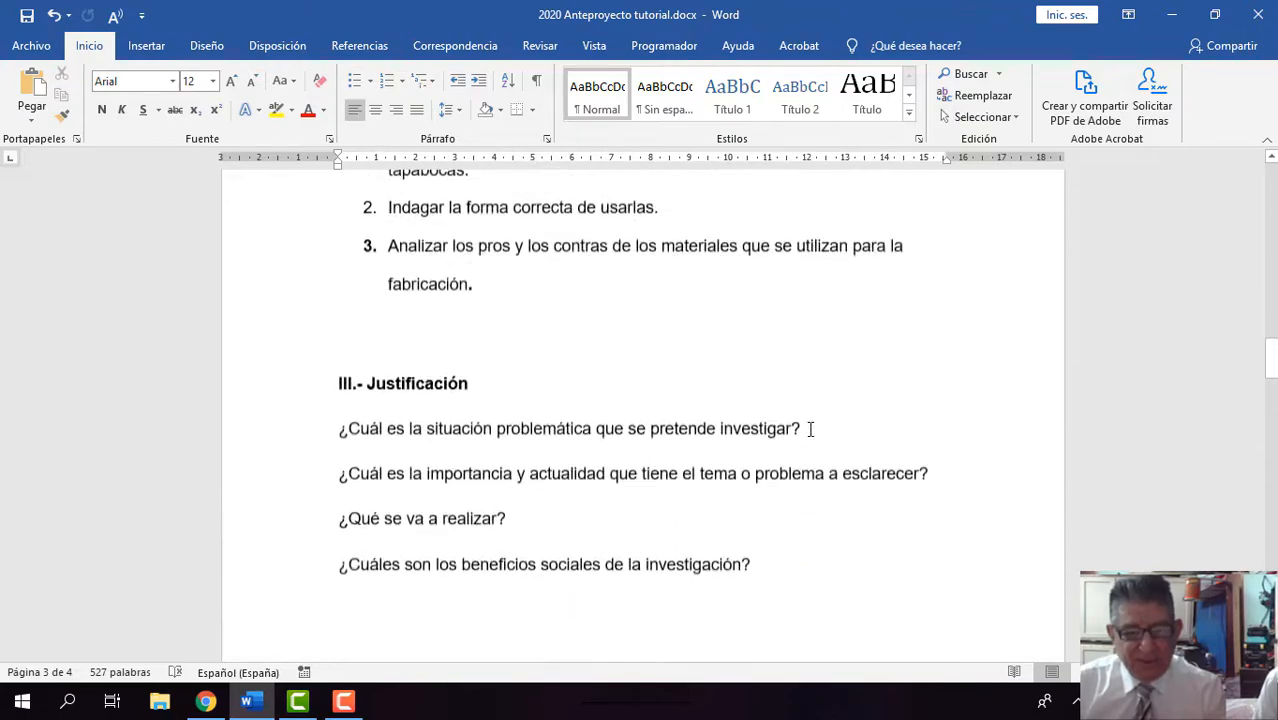
pyautogui.scroll(15, 810, 429)
pyautogui.scroll(5, 810, 436)
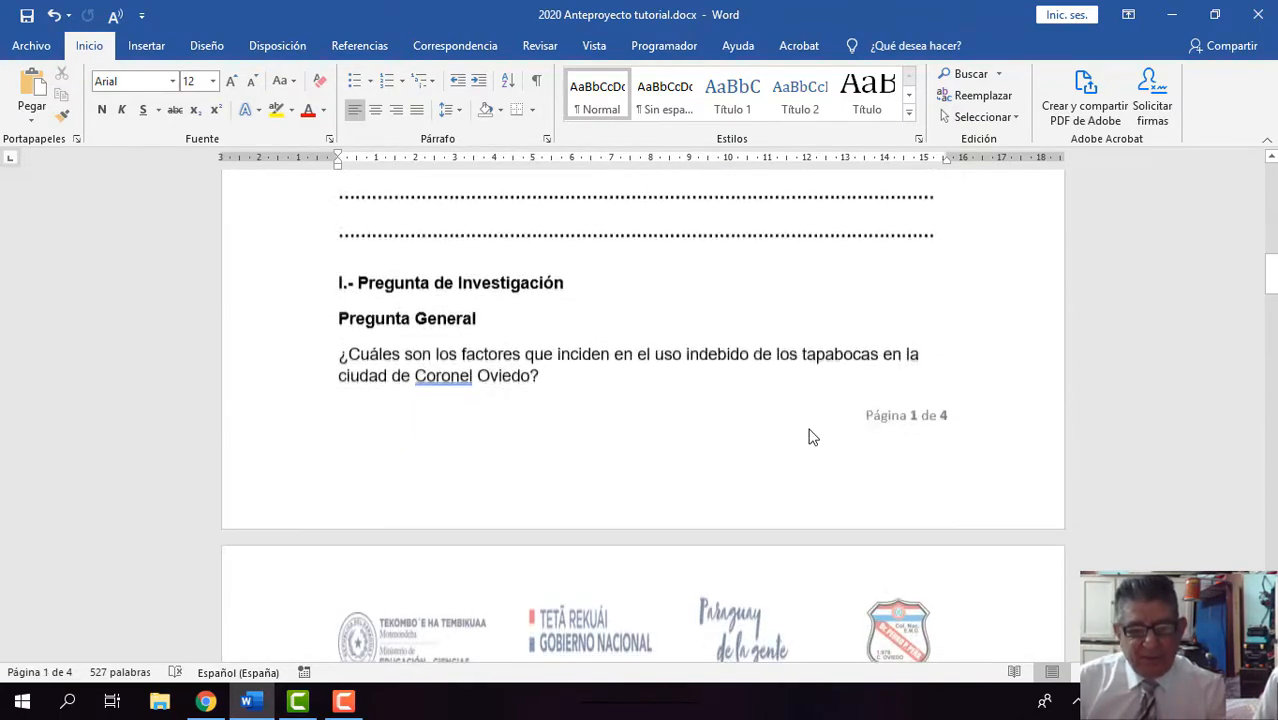
pyautogui.scroll(-1, 812, 435)
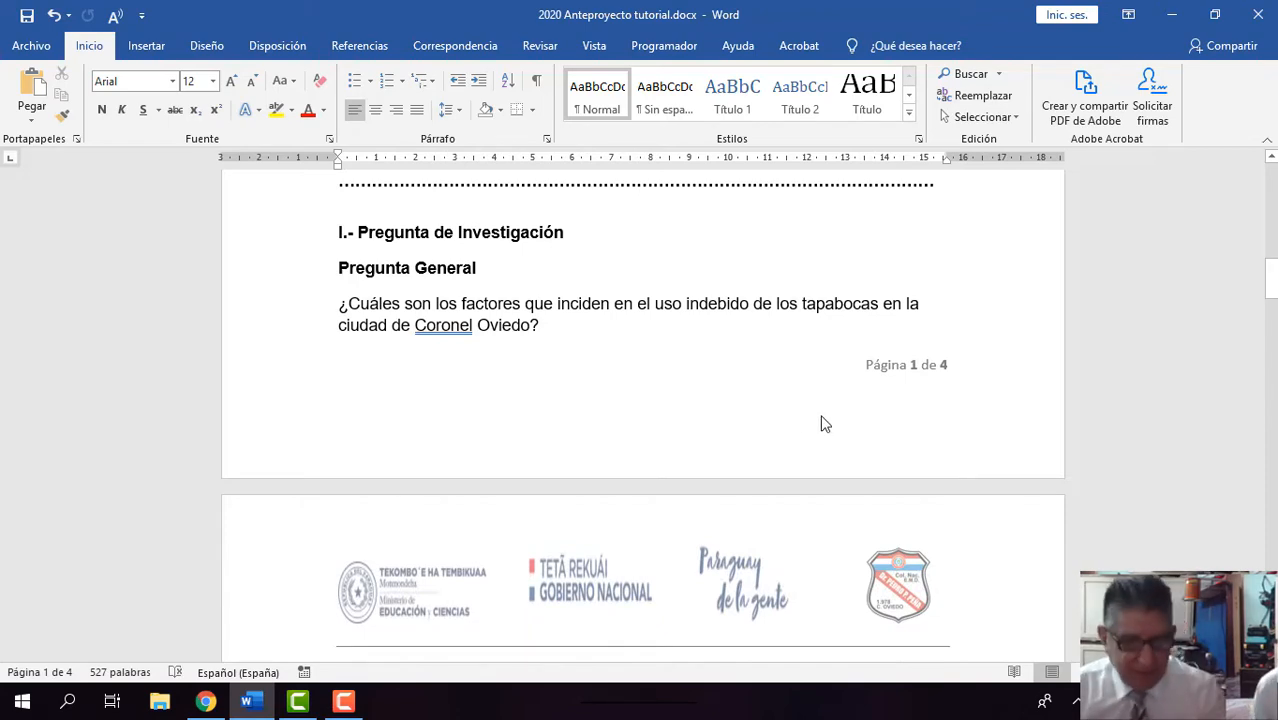
pyautogui.scroll(6, 802, 416)
pyautogui.scroll(-4, 804, 407)
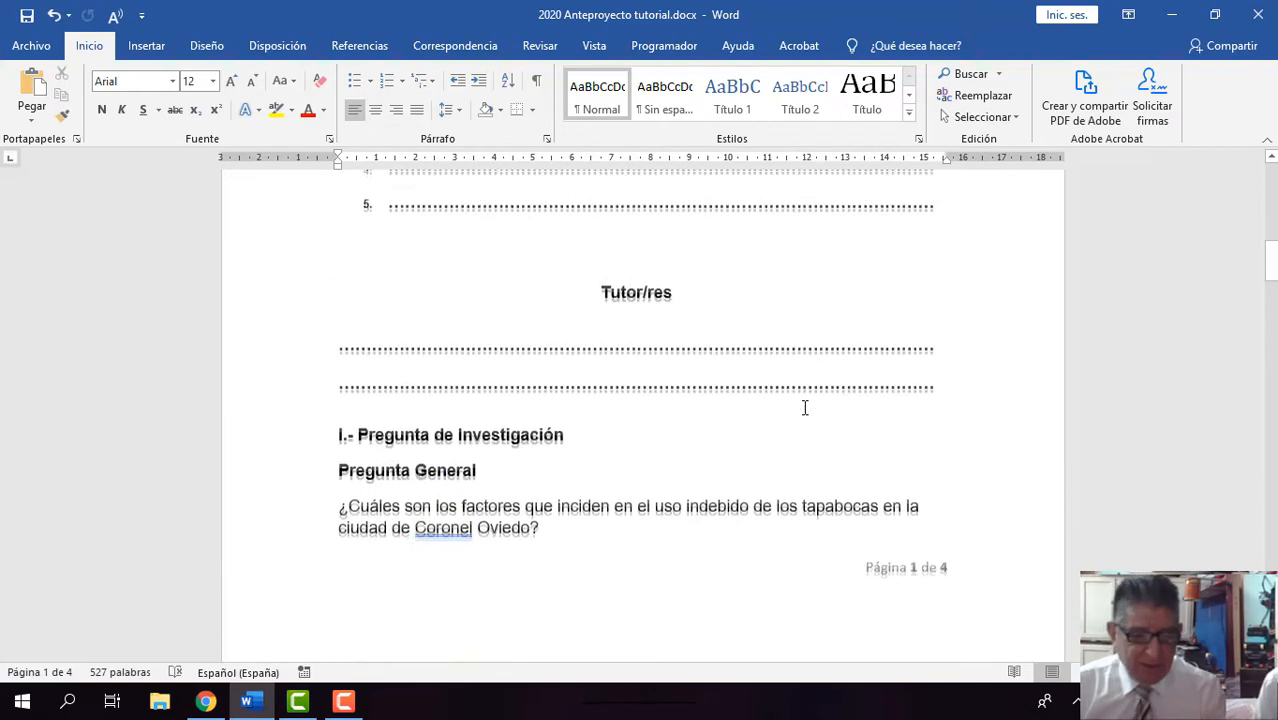
# Step: Re-read the Pregunta General on mask misuse in Coronel Oviedo and the list under Pregunta Específica
pyautogui.scroll(-2, 804, 407)
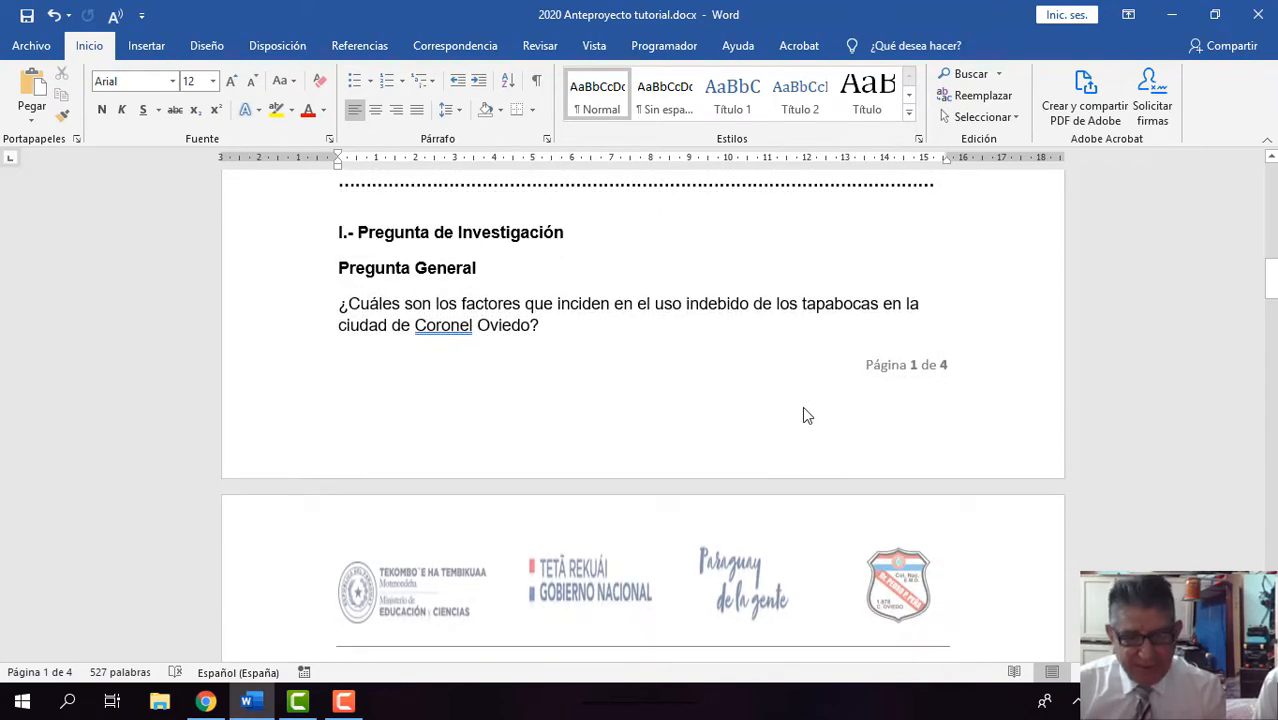
pyautogui.scroll(-2, 804, 408)
pyautogui.scroll(3, 804, 408)
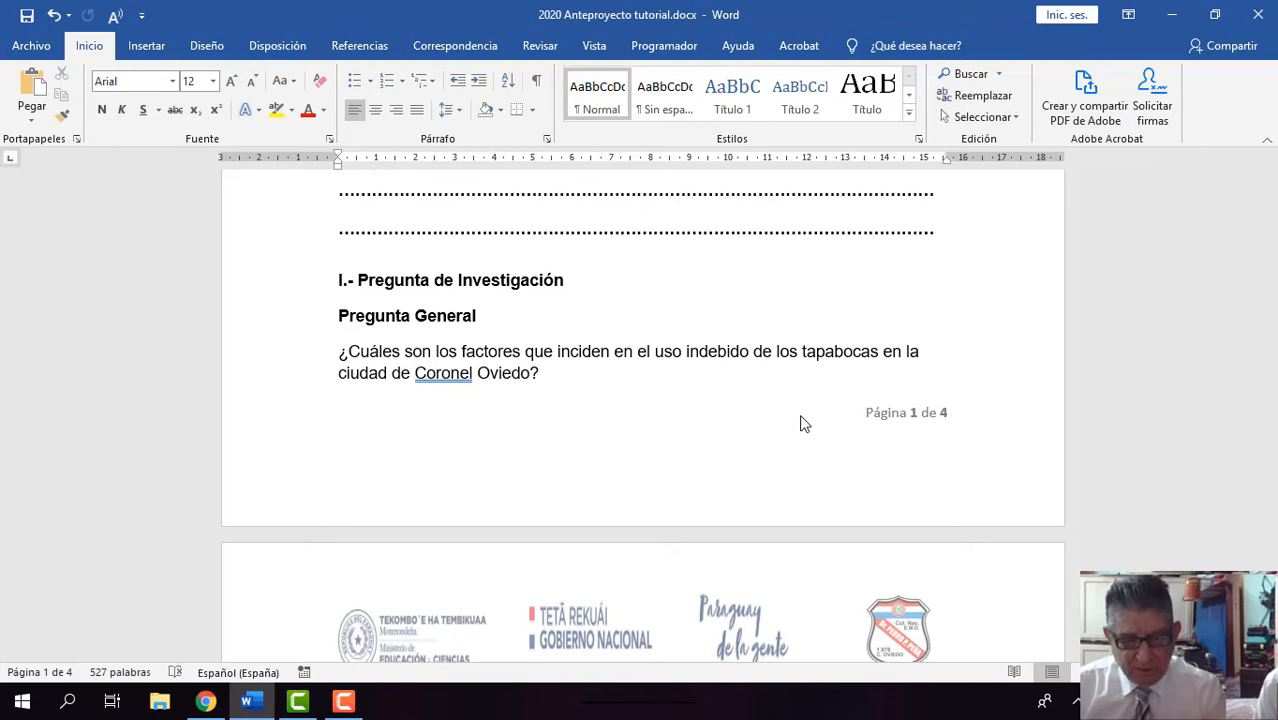
pyautogui.scroll(-2, 676, 422)
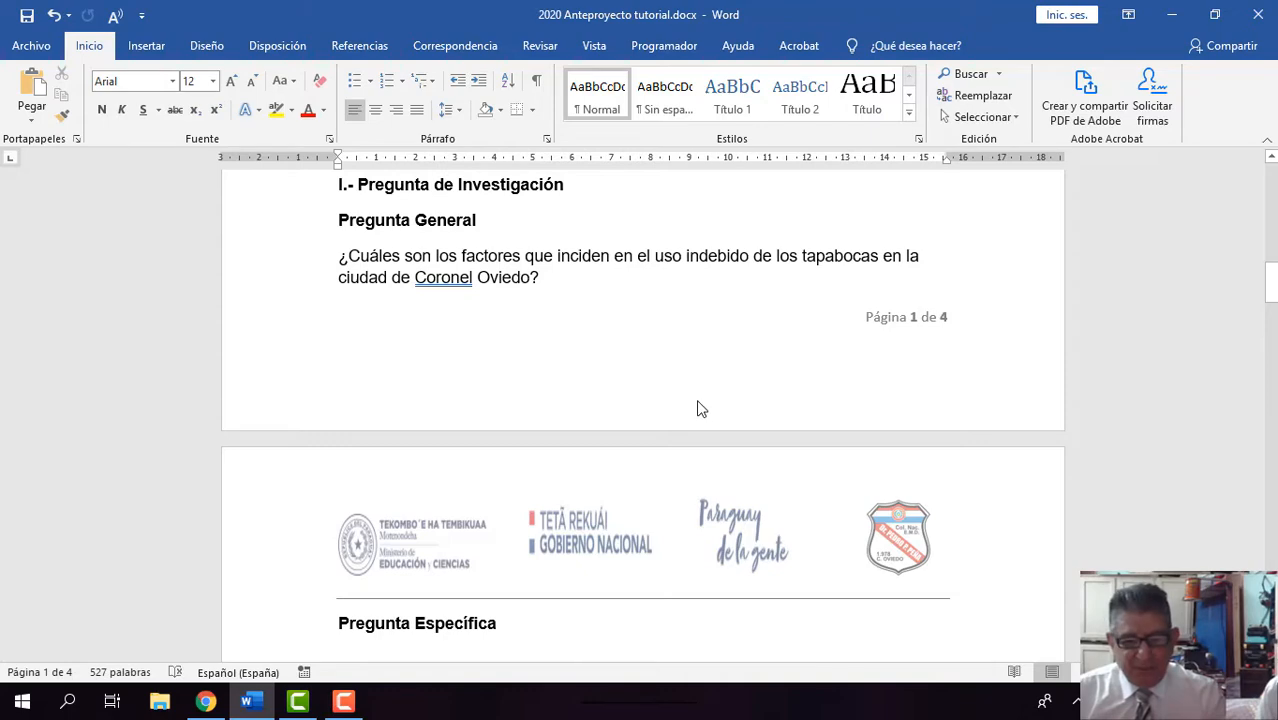
pyautogui.scroll(-1, 700, 408)
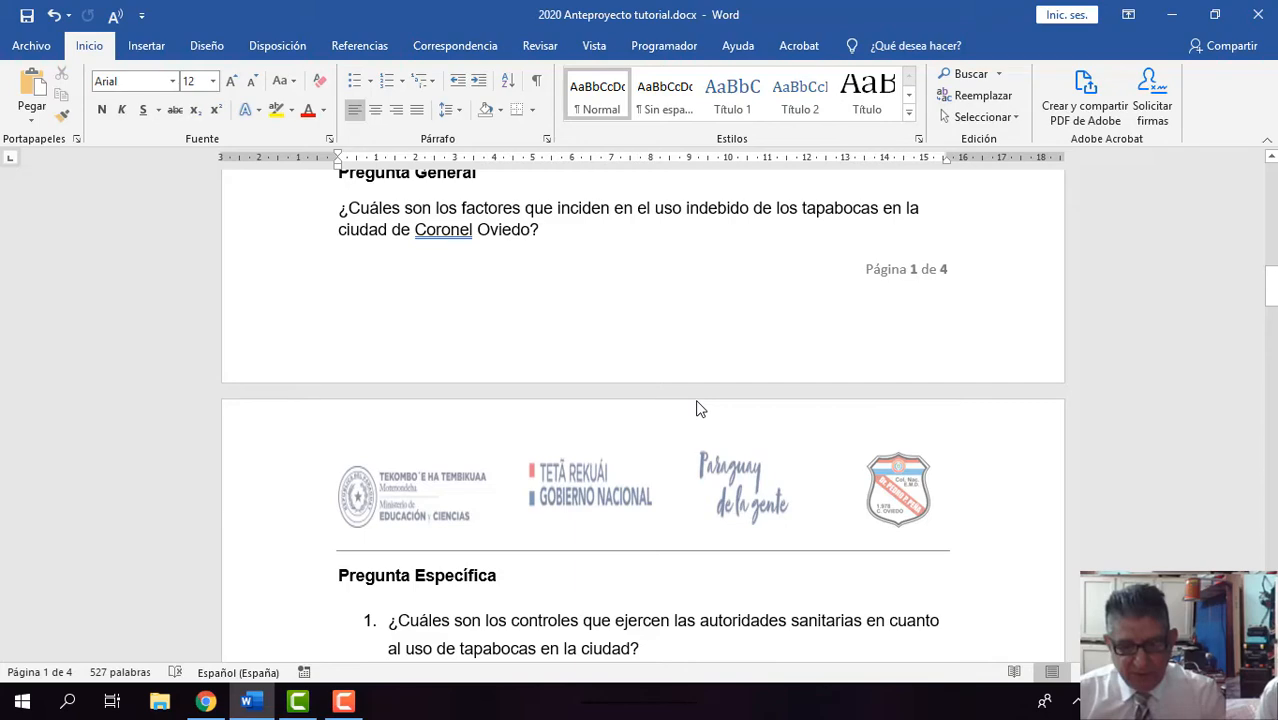
pyautogui.scroll(-1, 700, 408)
pyautogui.scroll(-3, 700, 408)
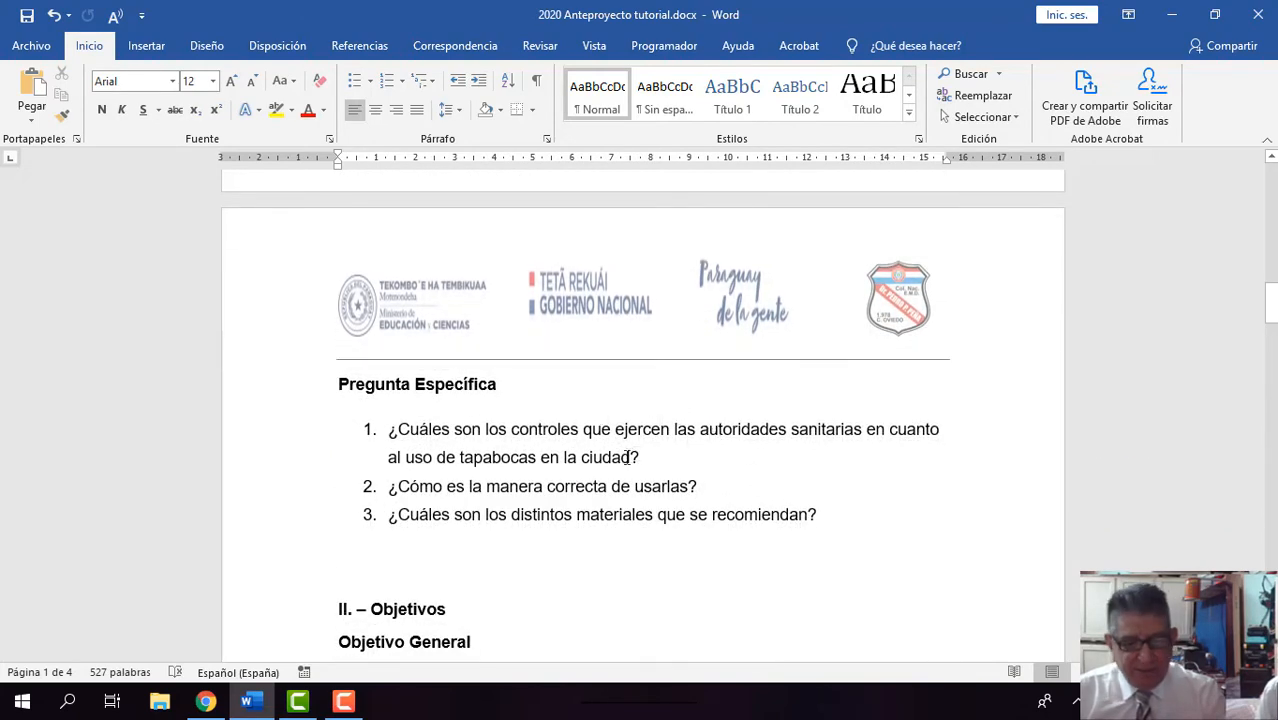
pyautogui.scroll(-1, 671, 453)
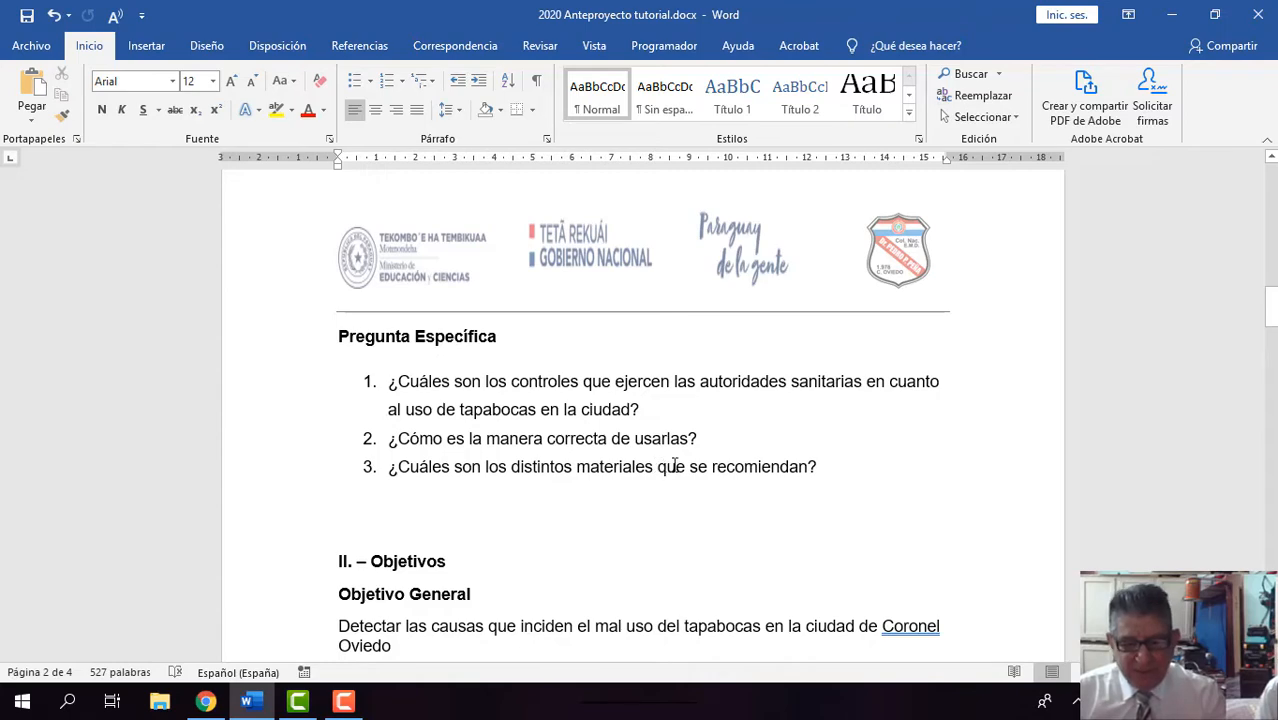
pyautogui.scroll(-1, 676, 465)
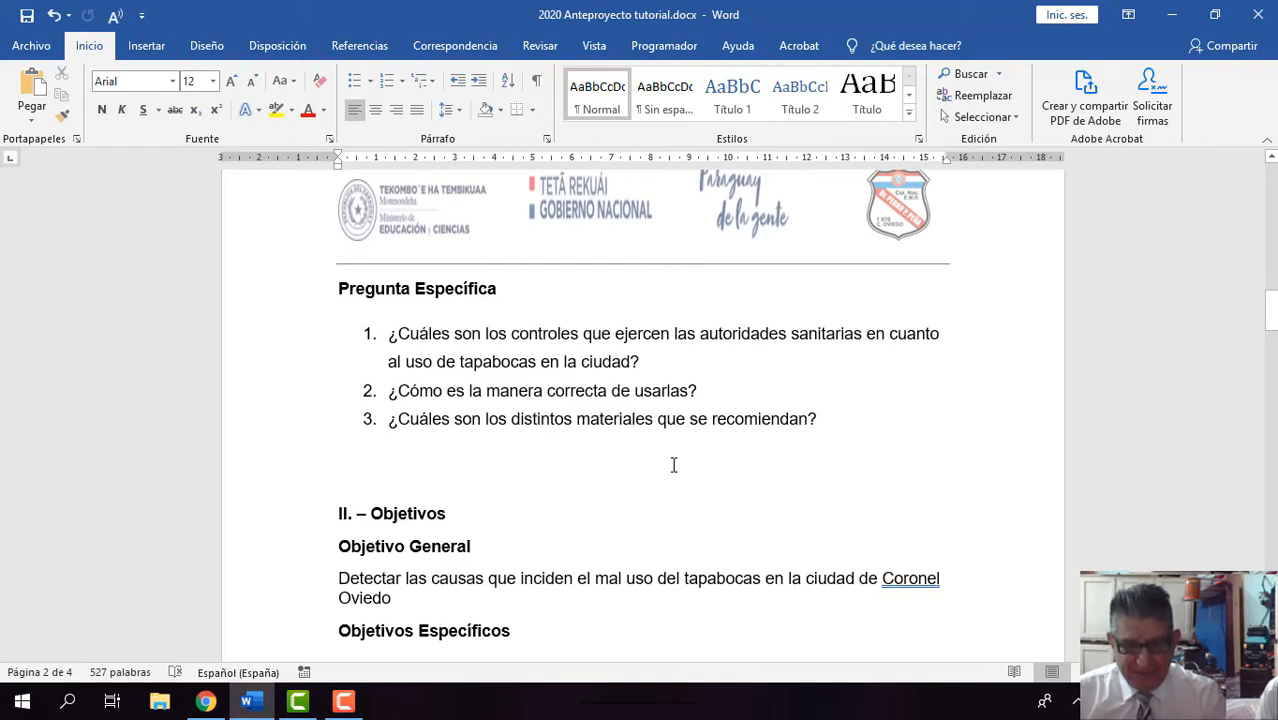
# Step: Return to the Pregunta General on page 1 and compare it with the Pregunta Específica list
pyautogui.scroll(6, 673, 465)
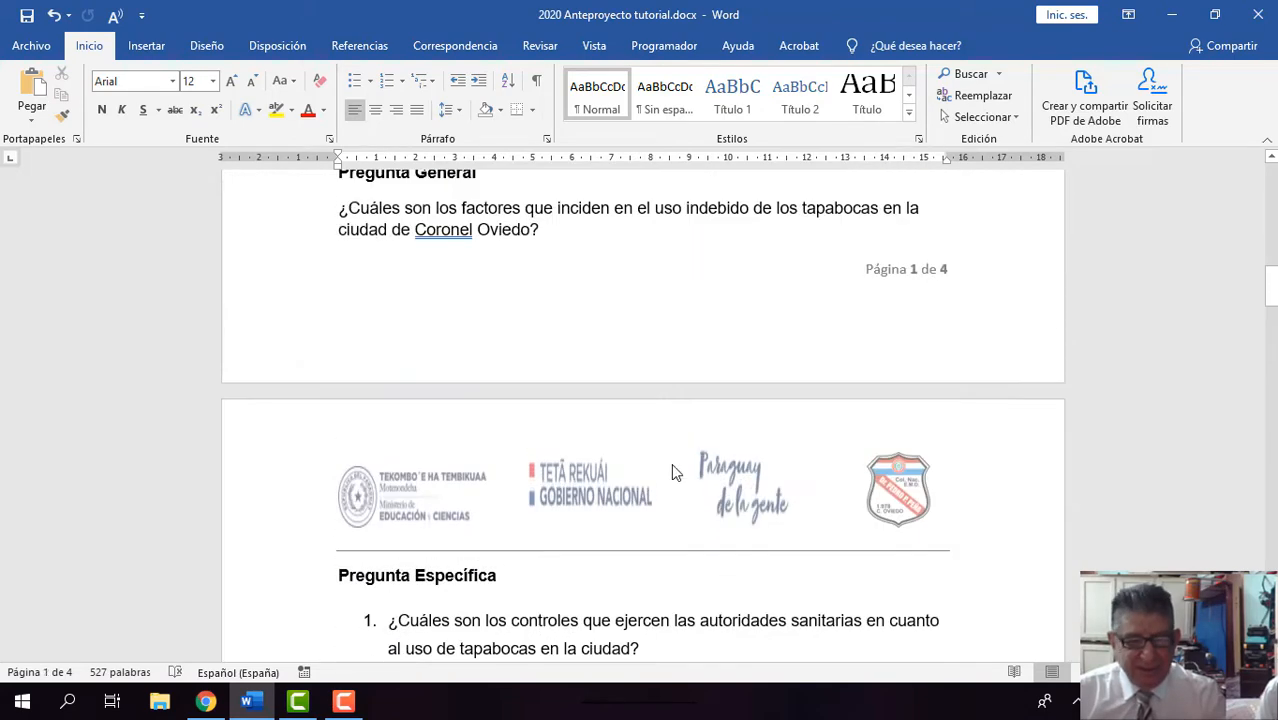
pyautogui.scroll(2, 673, 468)
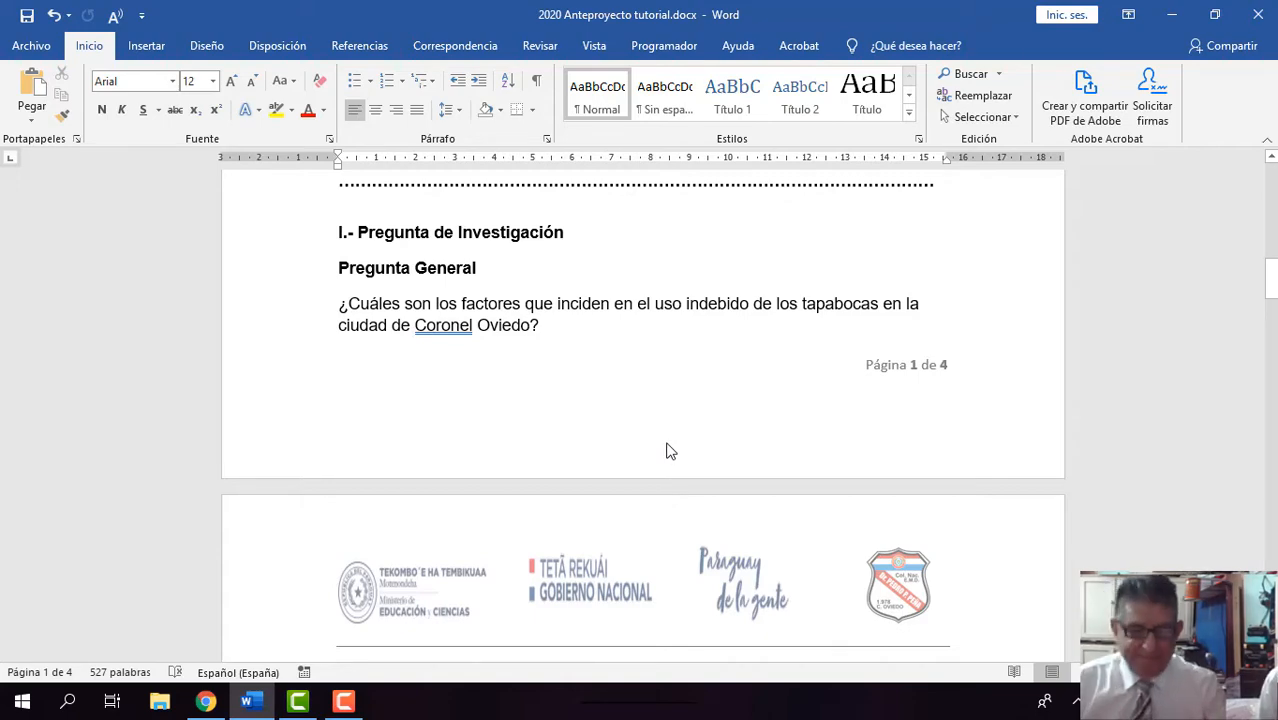
pyautogui.scroll(-2, 670, 451)
pyautogui.scroll(1, 670, 451)
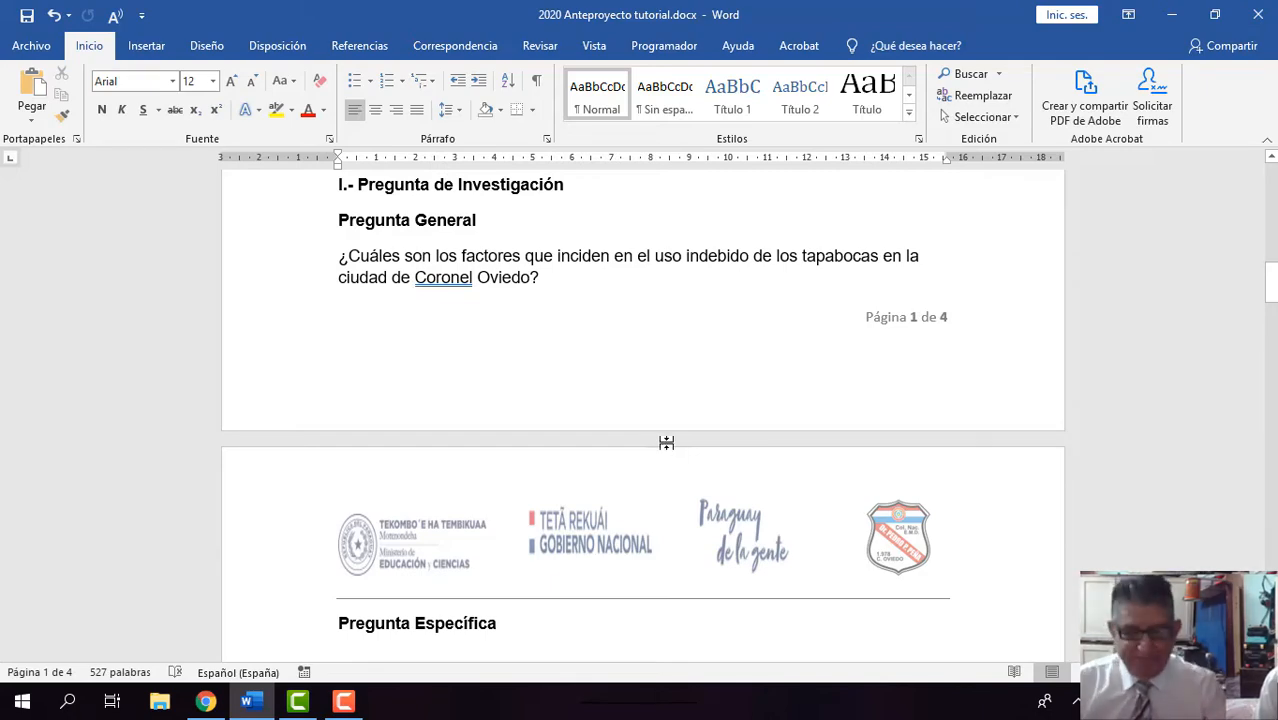
pyautogui.scroll(-3, 670, 451)
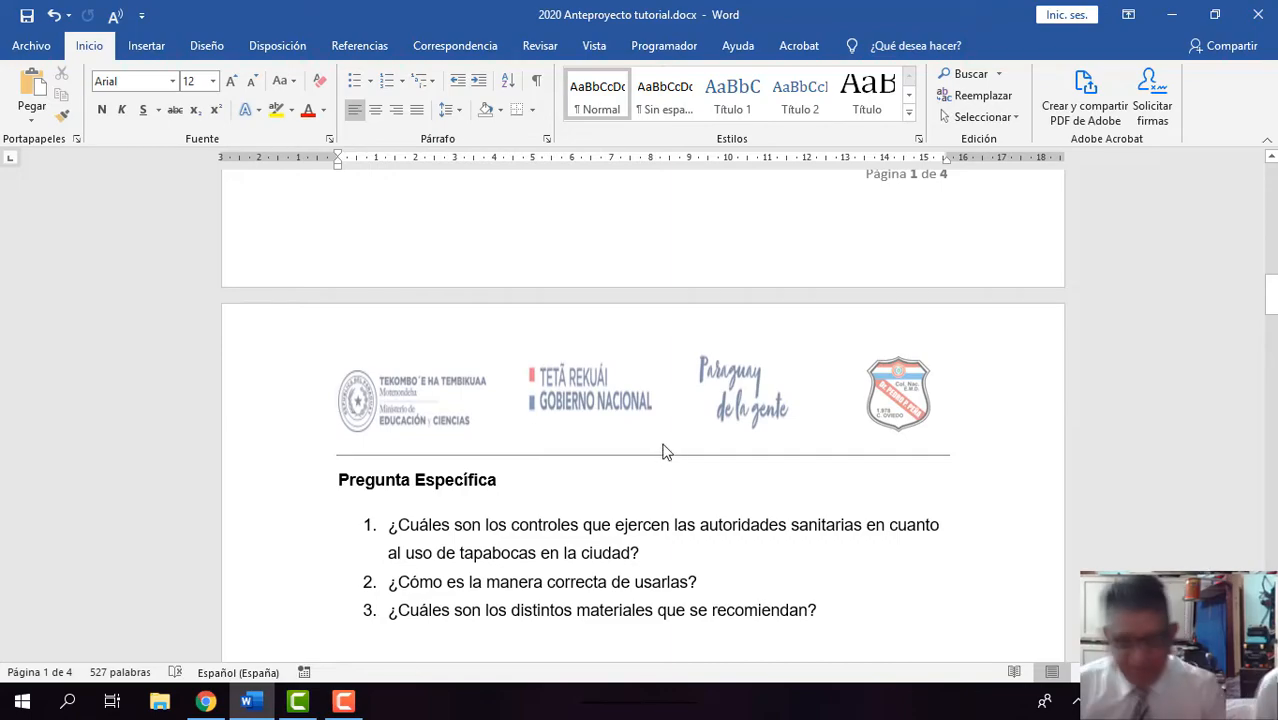
# Step: Examine the Objetivos section, covering the Objetivo General and each of the Objetivos Específicos
pyautogui.scroll(-4, 664, 447)
pyautogui.scroll(-6, 664, 444)
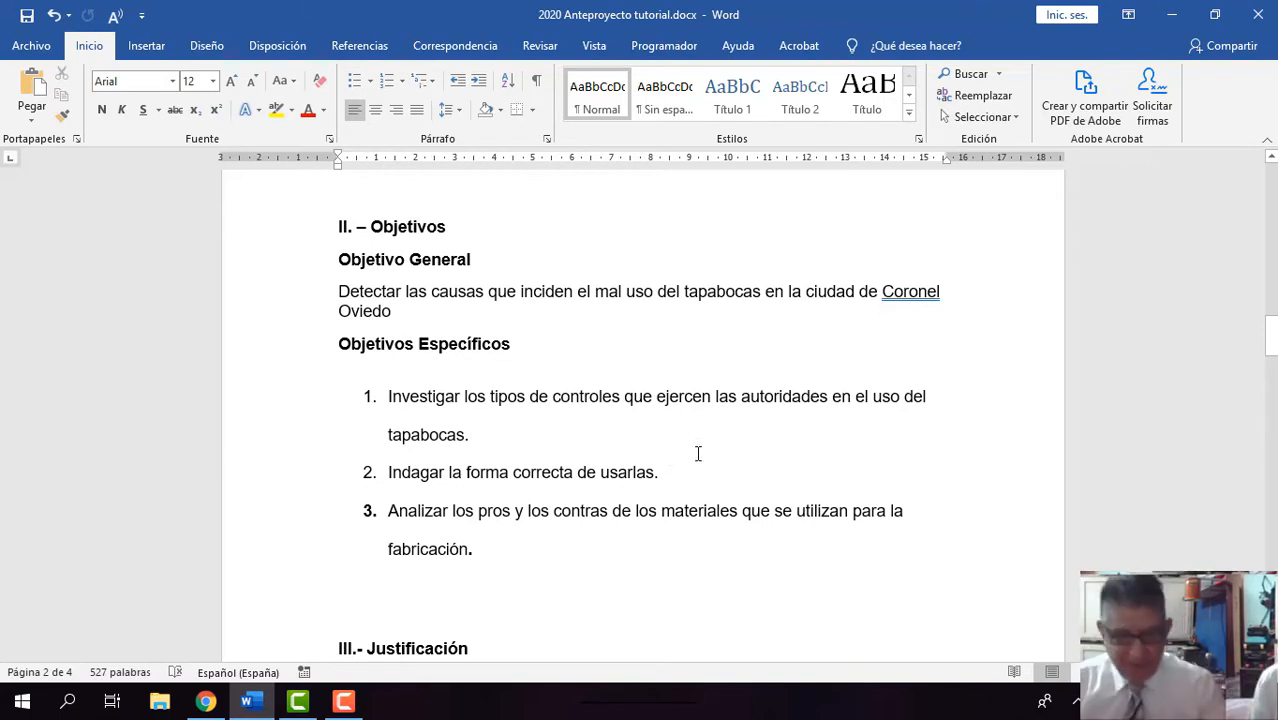
pyautogui.scroll(-1, 662, 456)
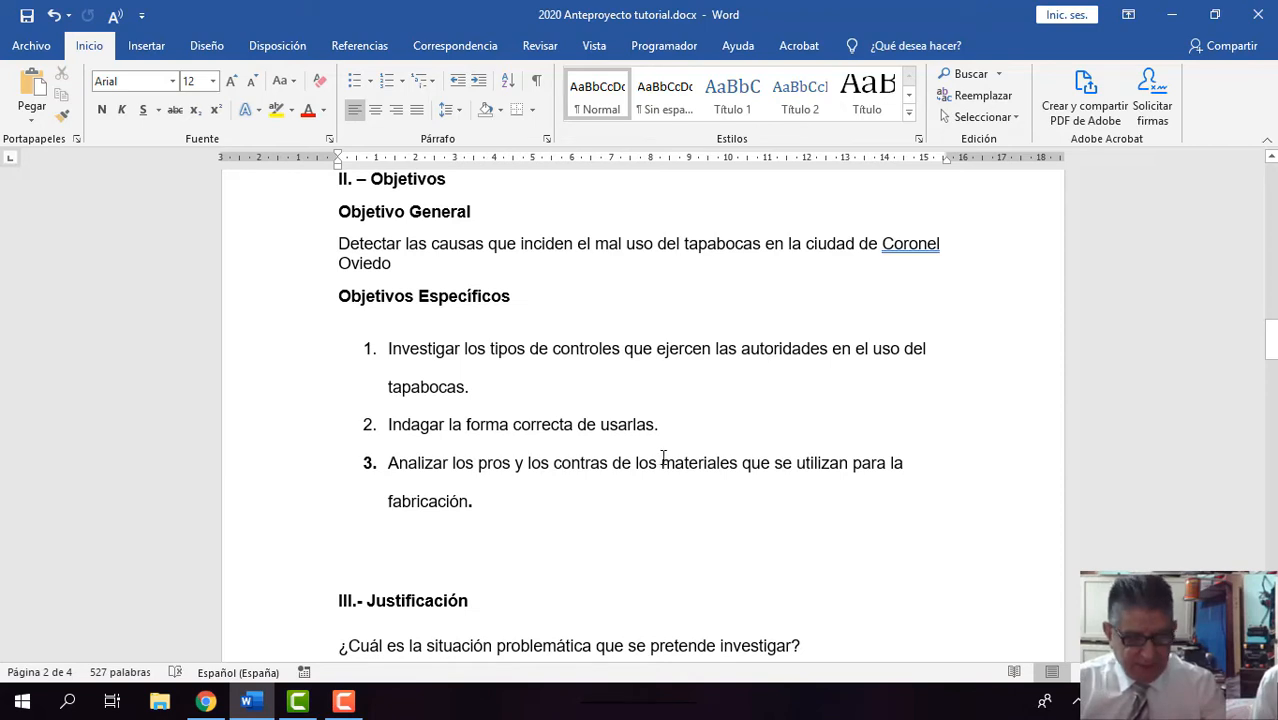
pyautogui.scroll(2, 652, 452)
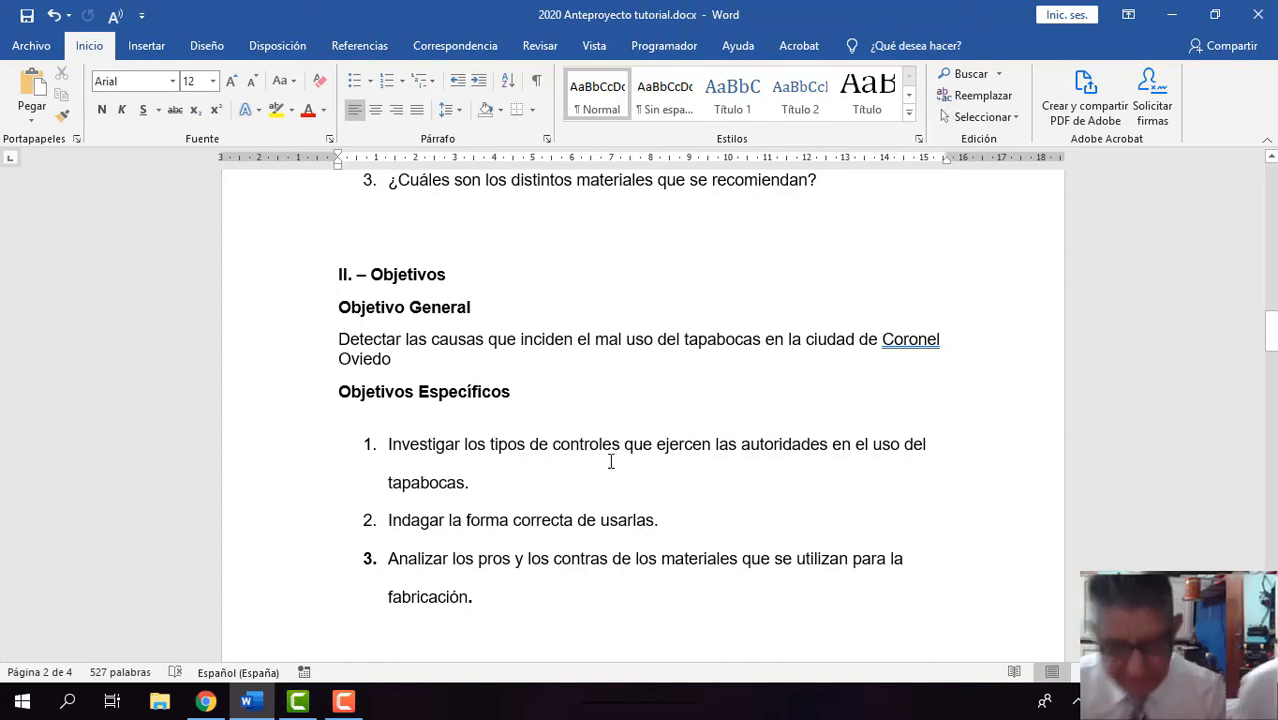
pyautogui.scroll(-1, 603, 433)
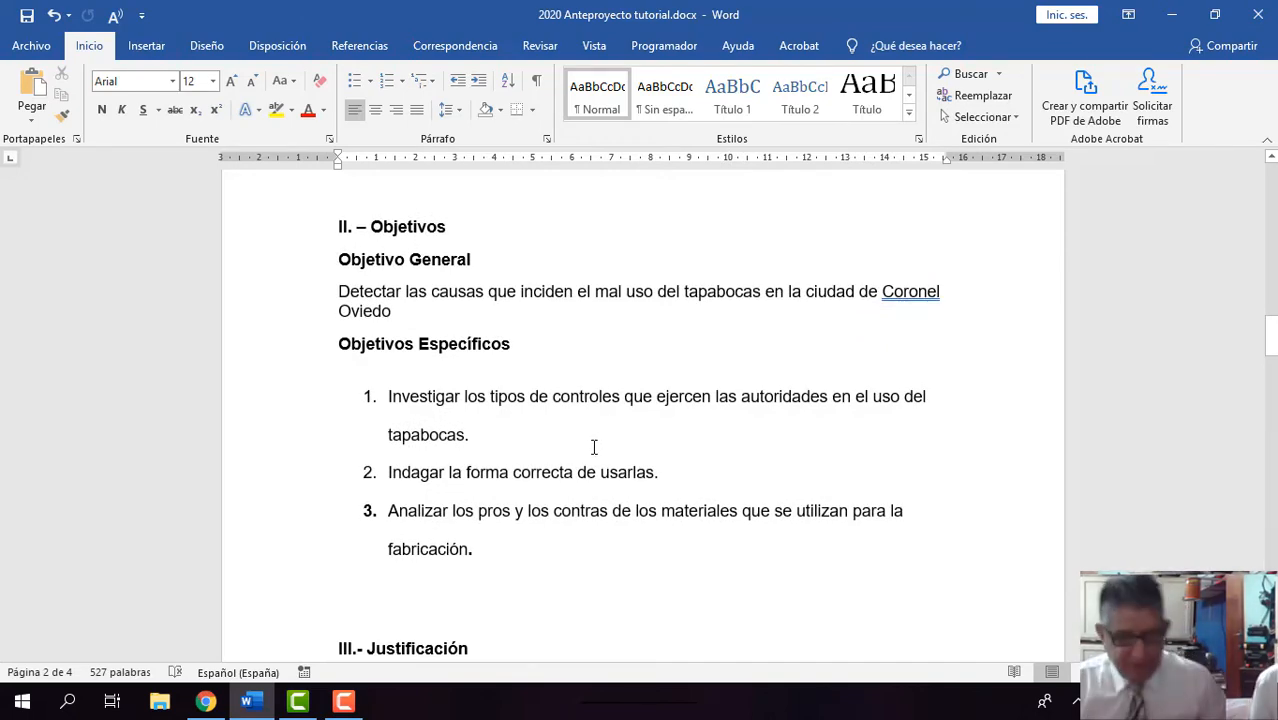
pyautogui.scroll(-1, 595, 447)
pyautogui.scroll(2, 594, 447)
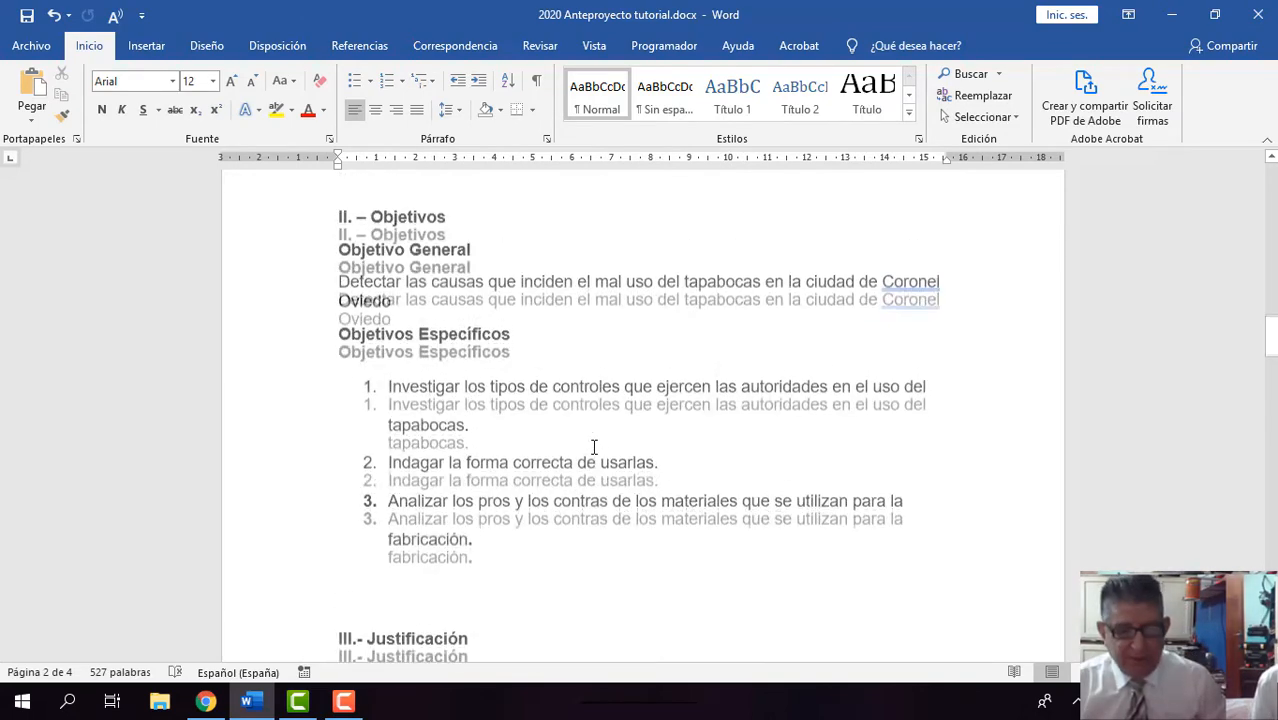
pyautogui.scroll(-1, 594, 447)
pyautogui.scroll(-2, 594, 447)
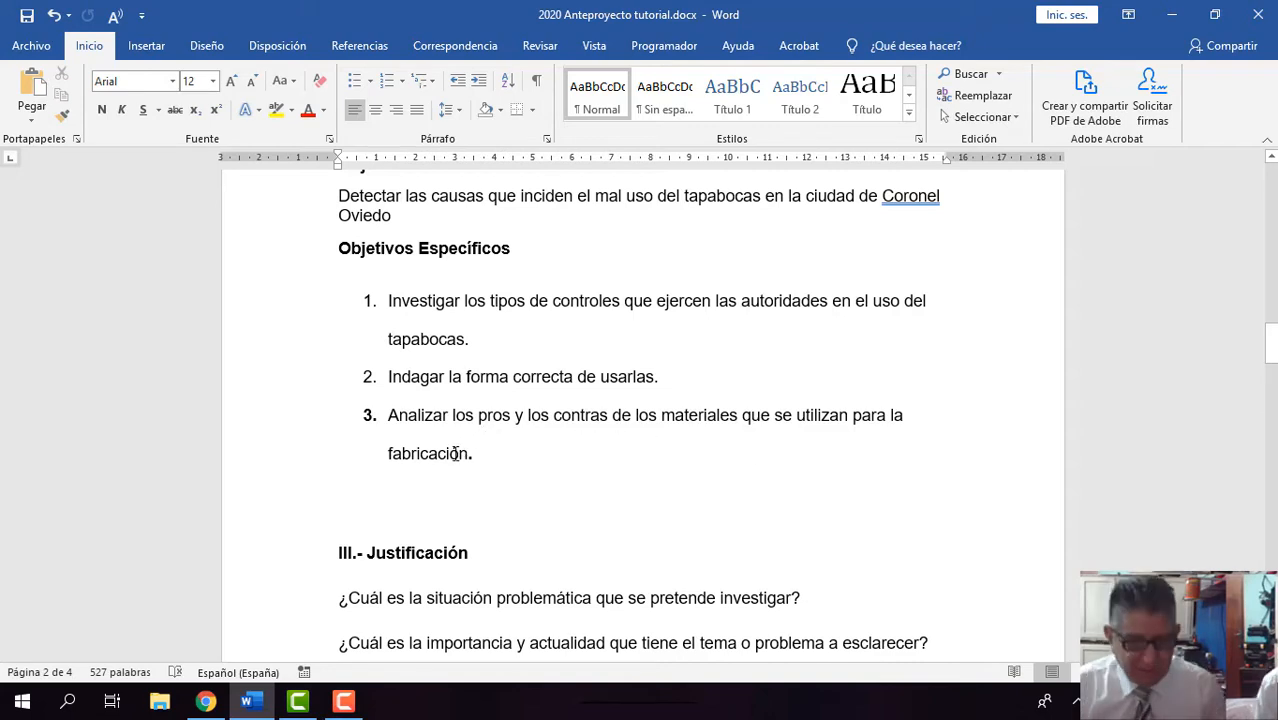
pyautogui.scroll(1, 447, 444)
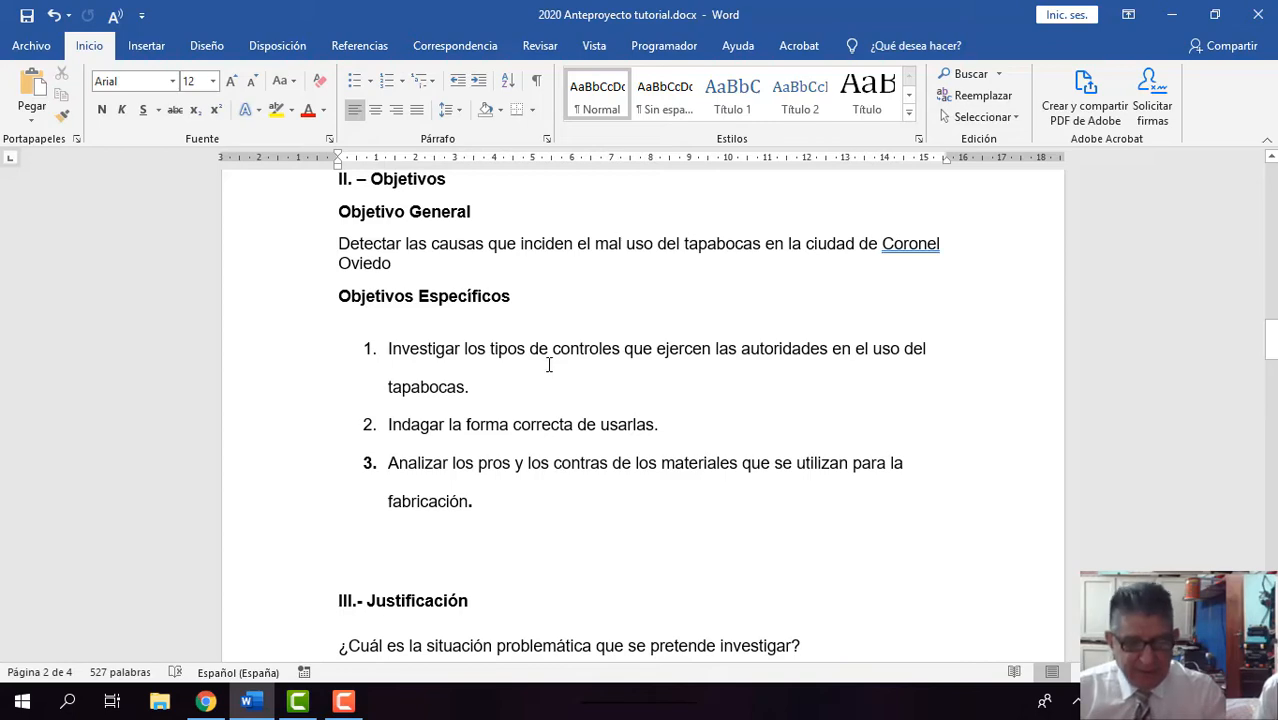
# Step: Read the guiding questions in the Justificación section, from the situación problemática to the beneficios sociales
pyautogui.scroll(-1, 549, 365)
pyautogui.scroll(-2, 549, 365)
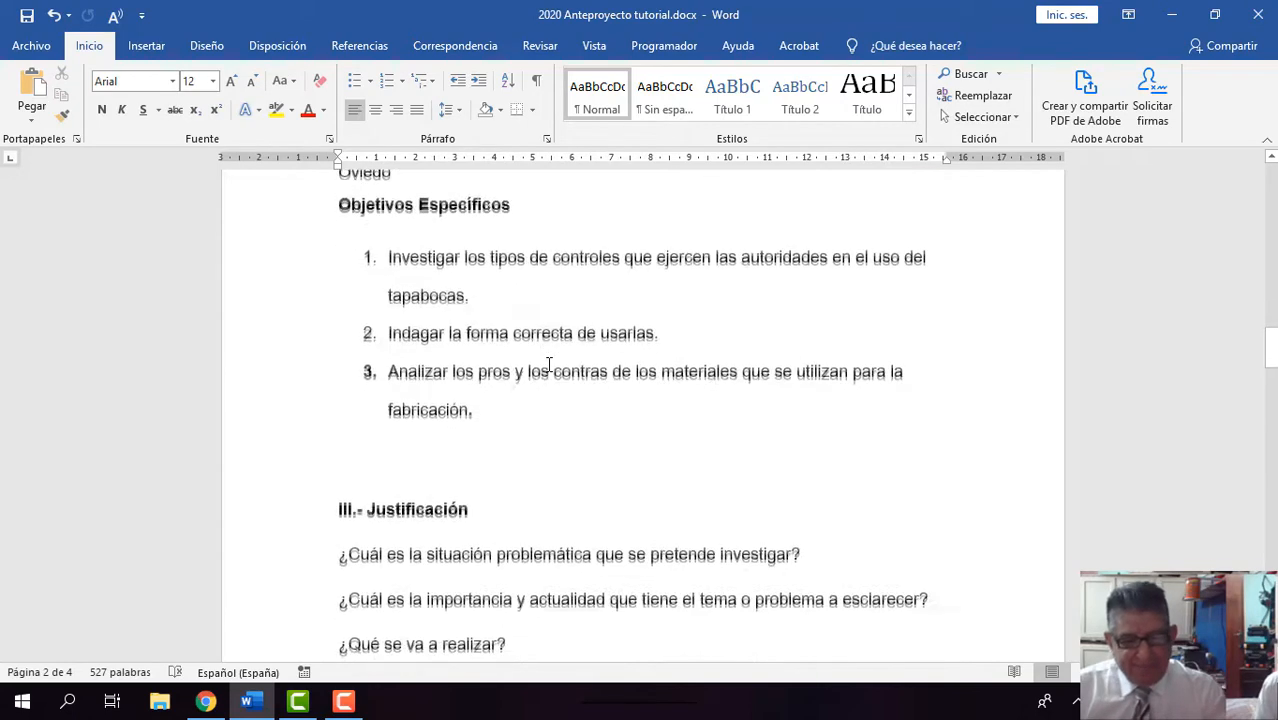
pyautogui.scroll(-3, 549, 365)
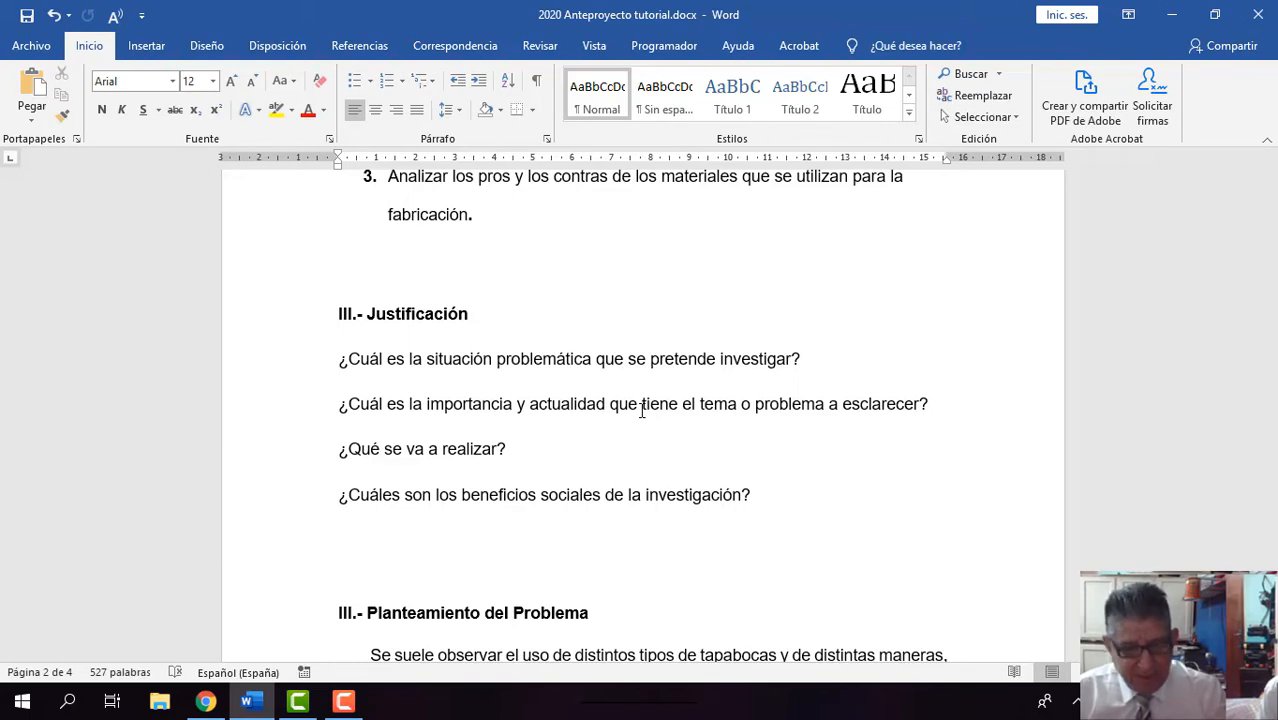
pyautogui.scroll(-1, 544, 439)
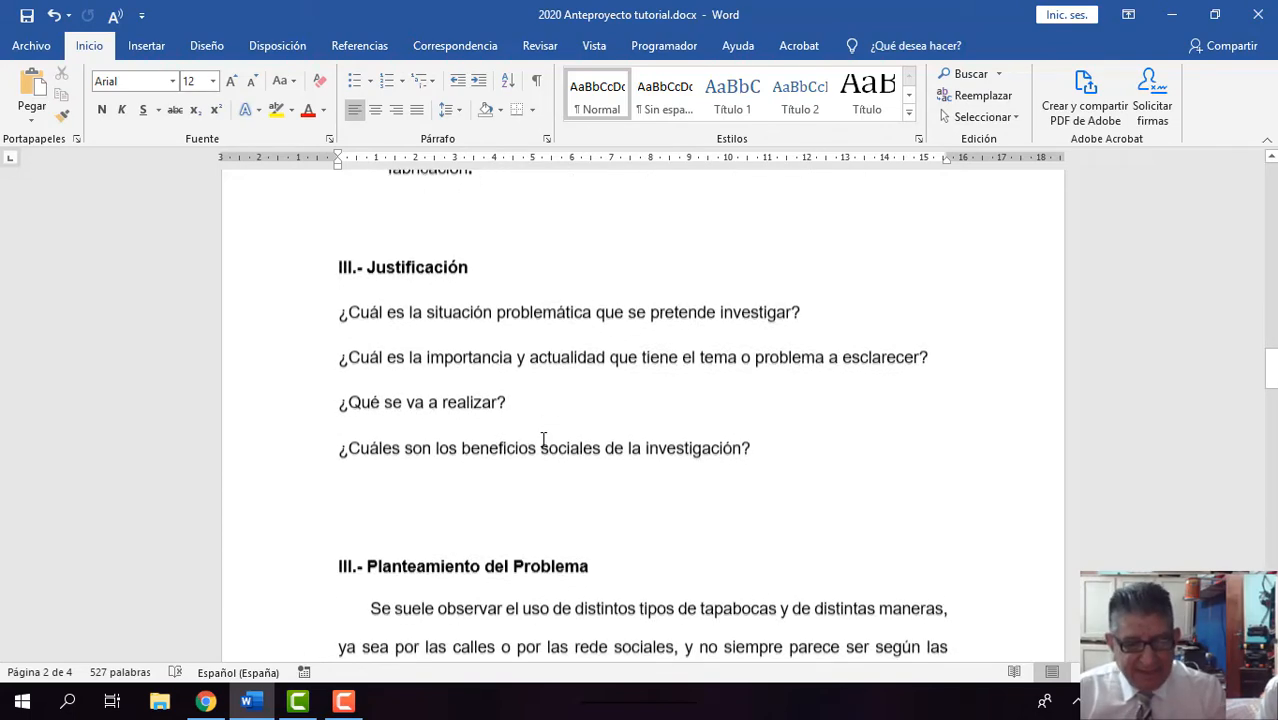
pyautogui.scroll(-1, 542, 439)
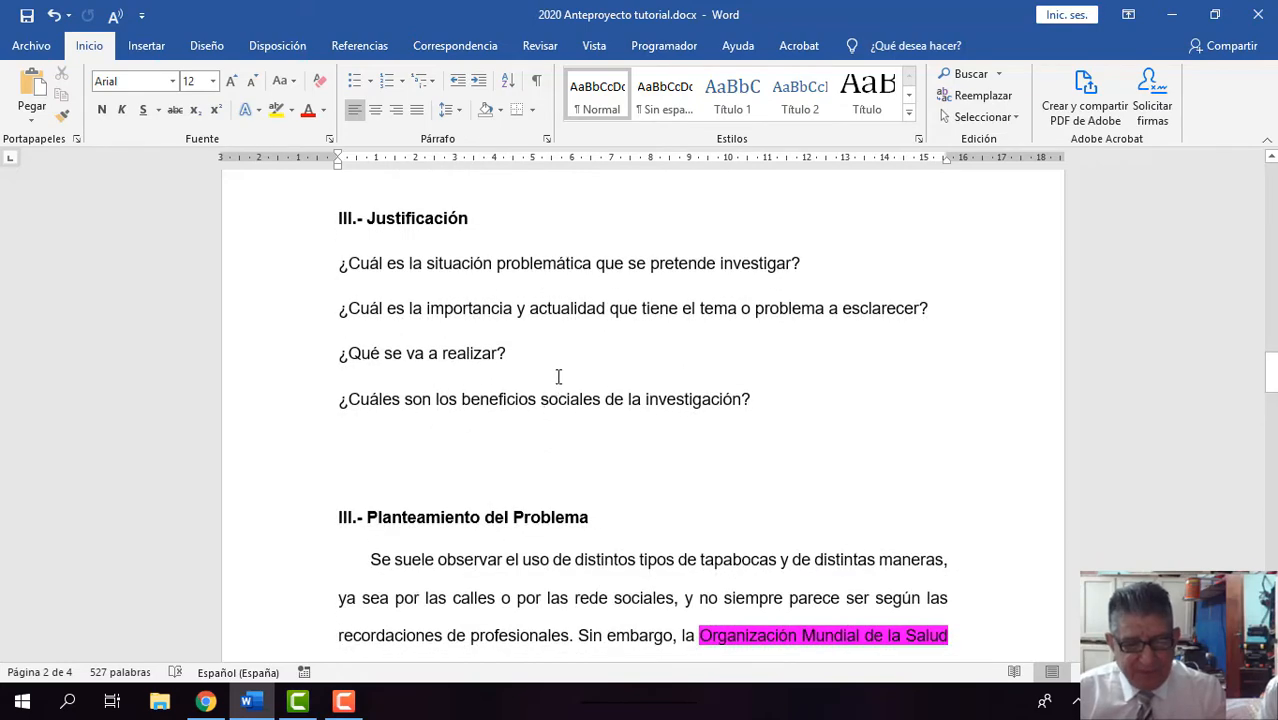
pyautogui.scroll(-1, 558, 376)
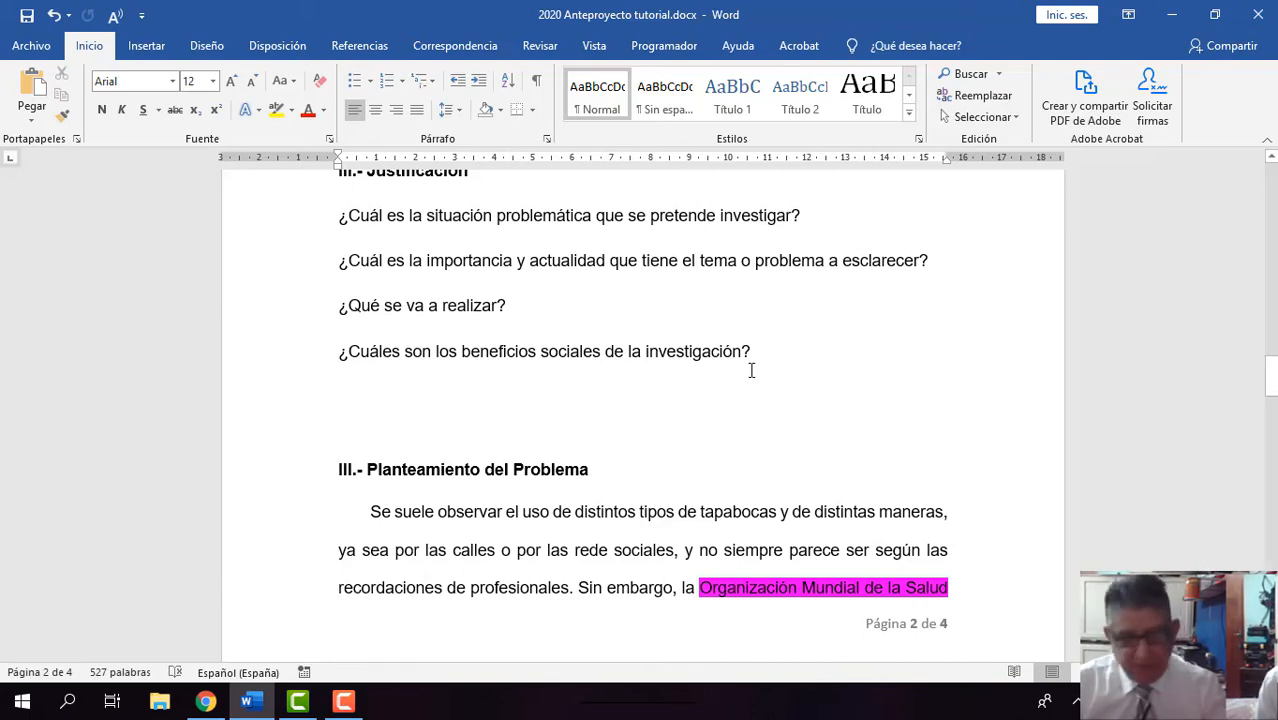
# Step: Pass through the Planteamiento del Problema to the Eje del Marco Teórico section on page 3
pyautogui.scroll(-3, 758, 365)
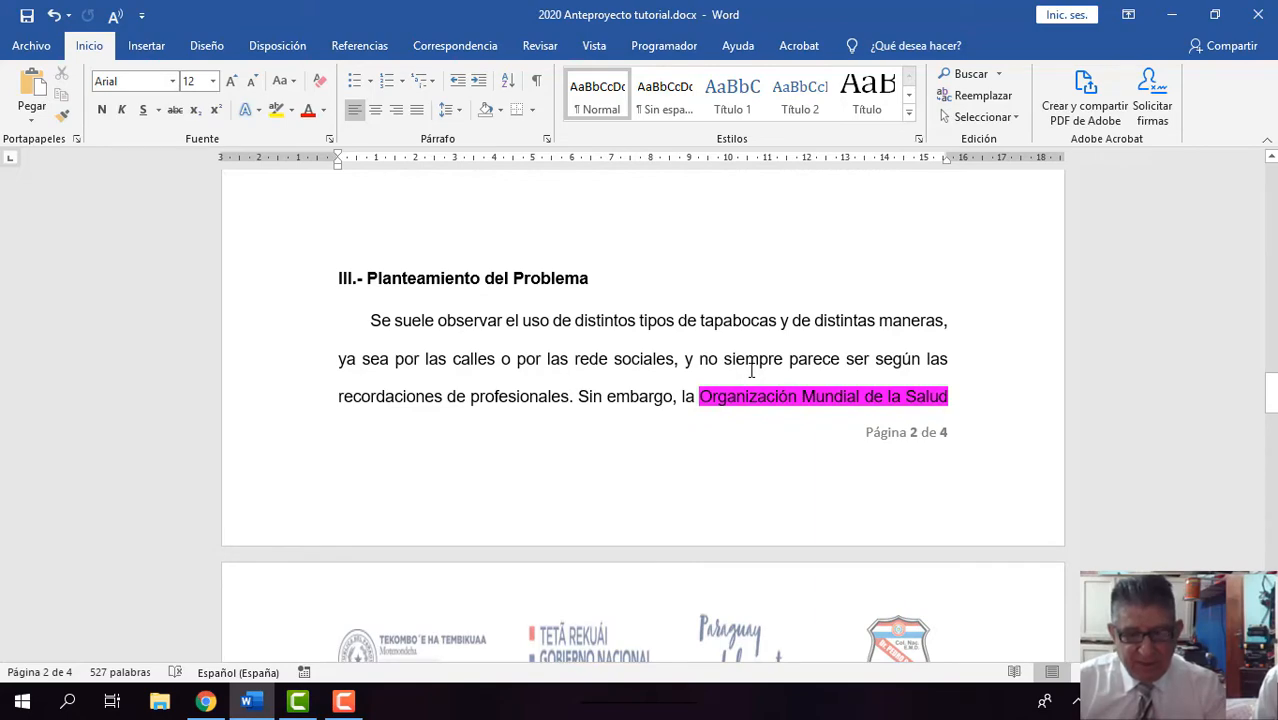
pyautogui.scroll(-4, 752, 370)
pyautogui.scroll(-8, 750, 370)
pyautogui.scroll(-7, 752, 370)
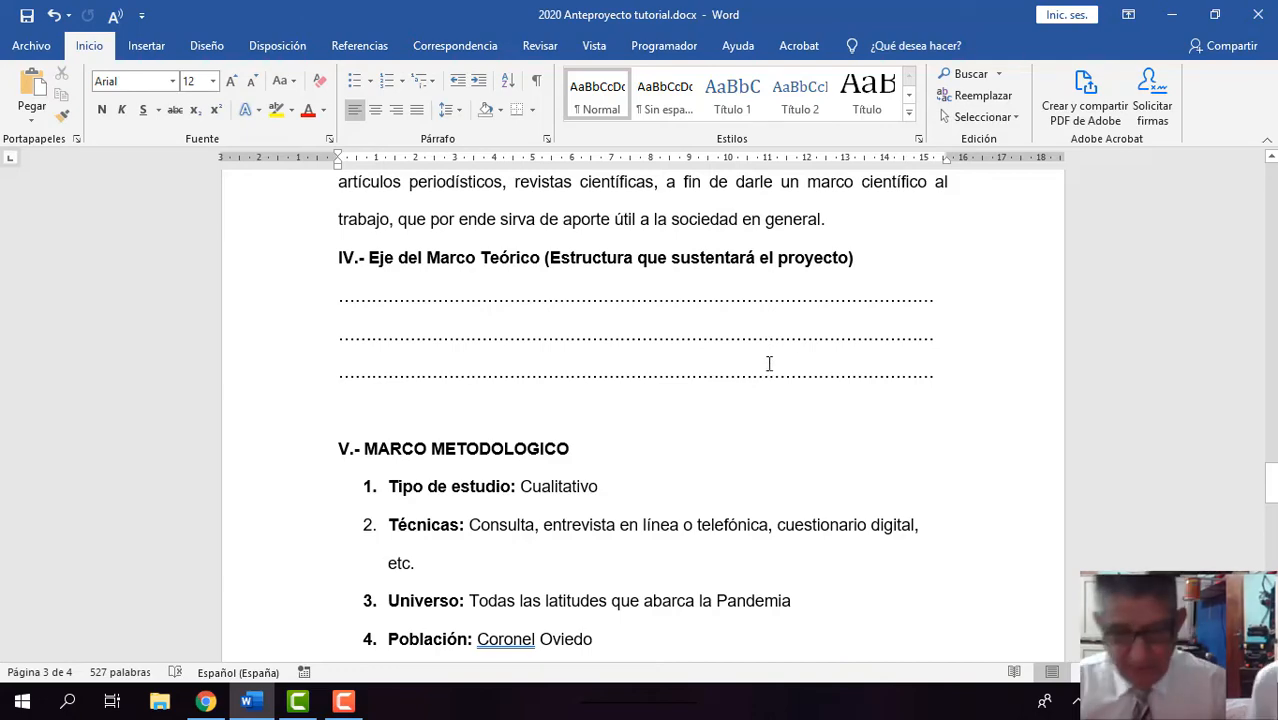
# Step: Review the Marco Metodológico items in order: Tipo de estudio, Técnicas, Universo, Población, Variables and Hipótesis
pyautogui.scroll(-2, 829, 347)
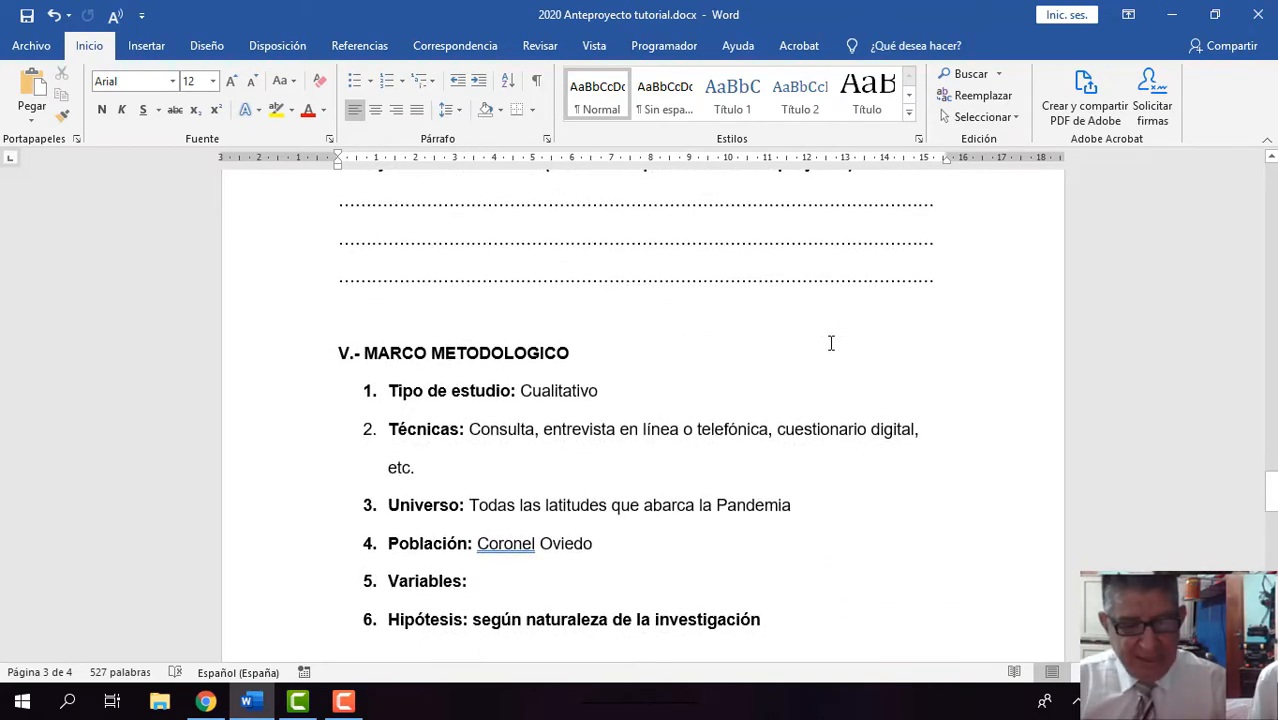
pyautogui.scroll(-1, 830, 343)
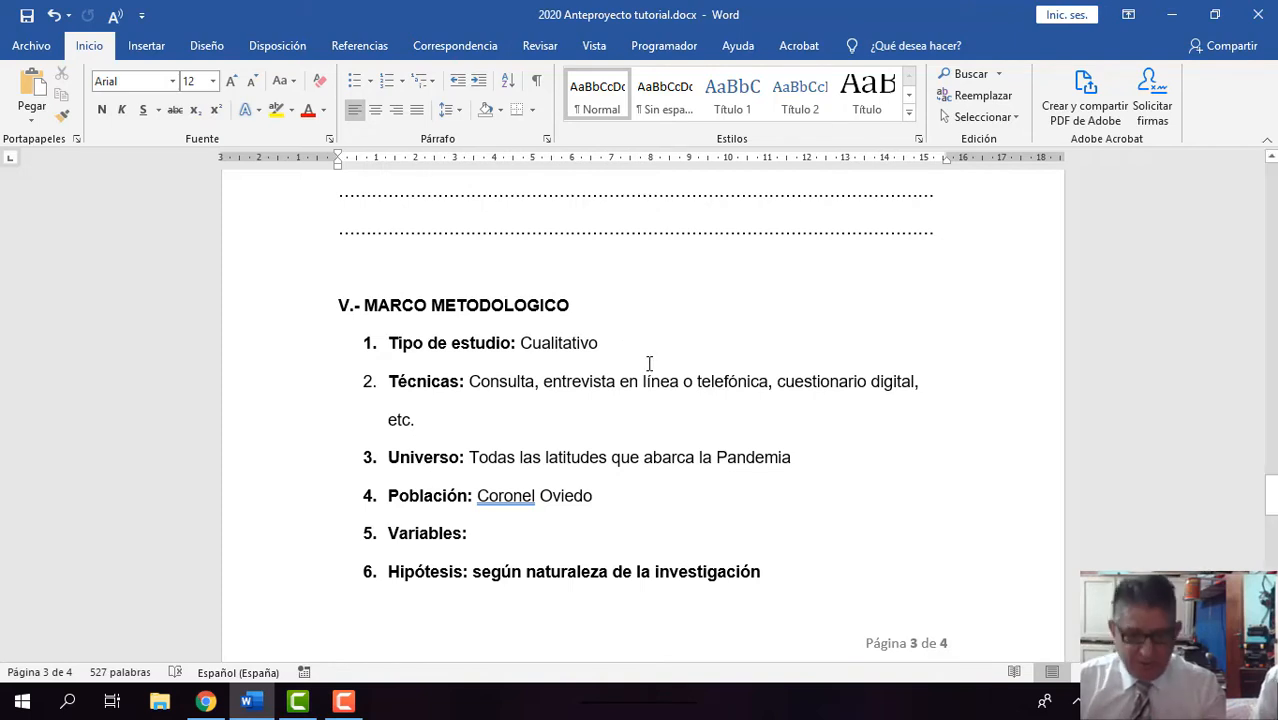
pyautogui.scroll(-1, 650, 363)
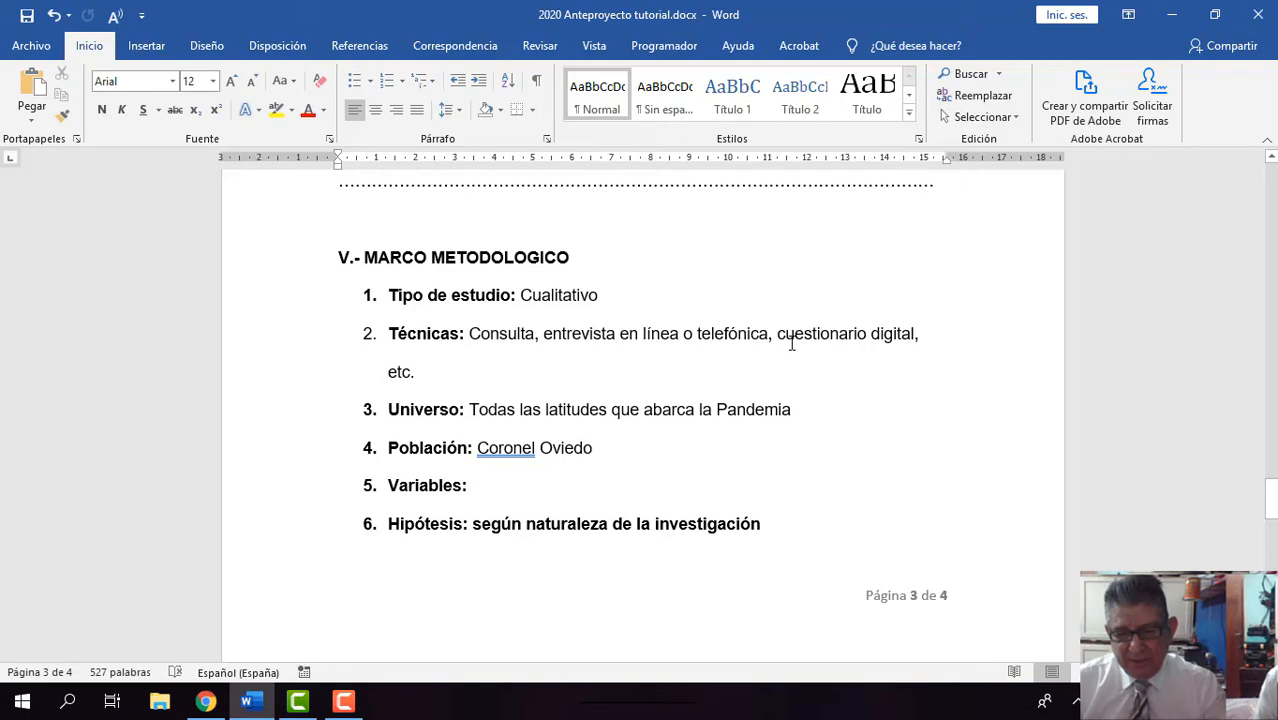
pyautogui.scroll(-1, 820, 338)
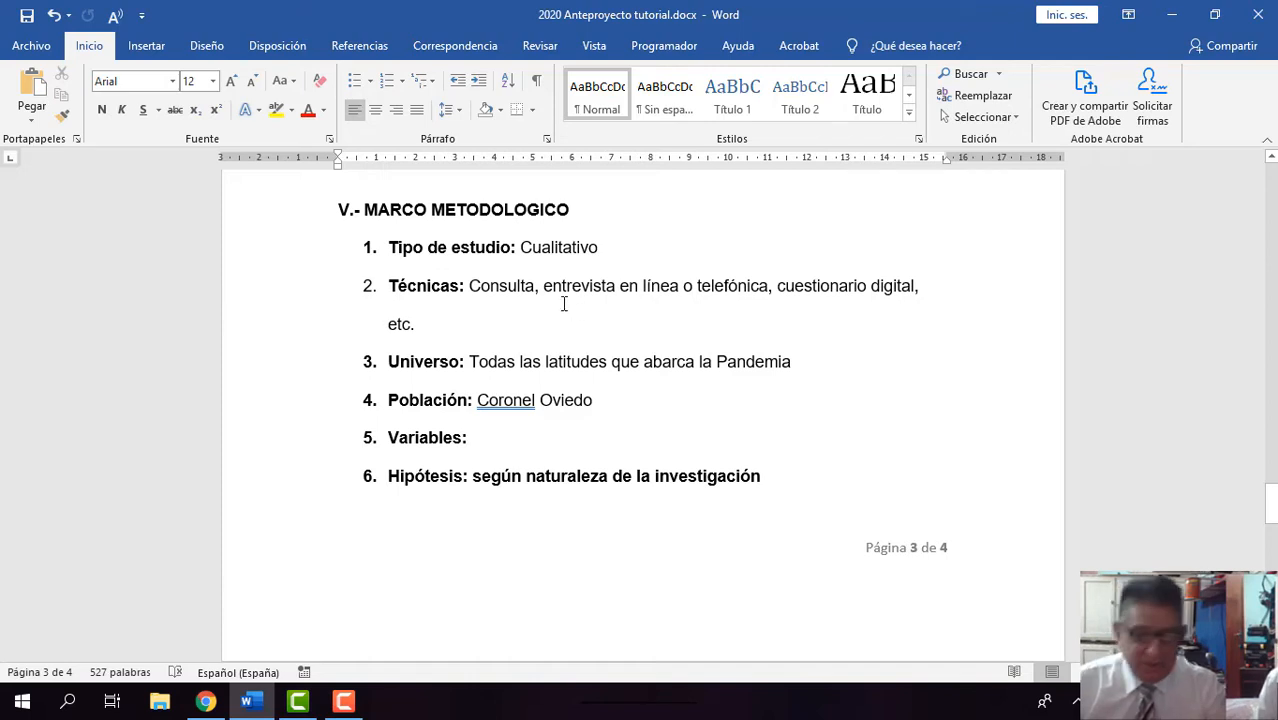
pyautogui.scroll(-1, 550, 318)
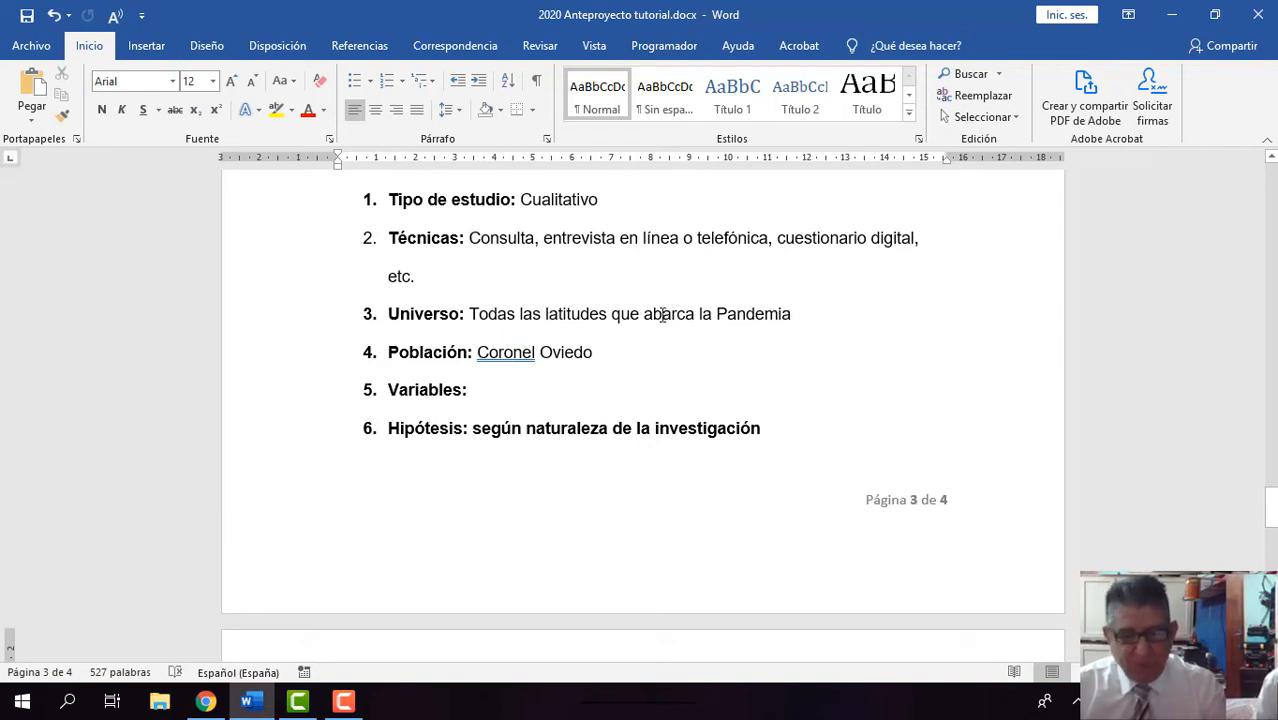
pyautogui.scroll(-1, 591, 303)
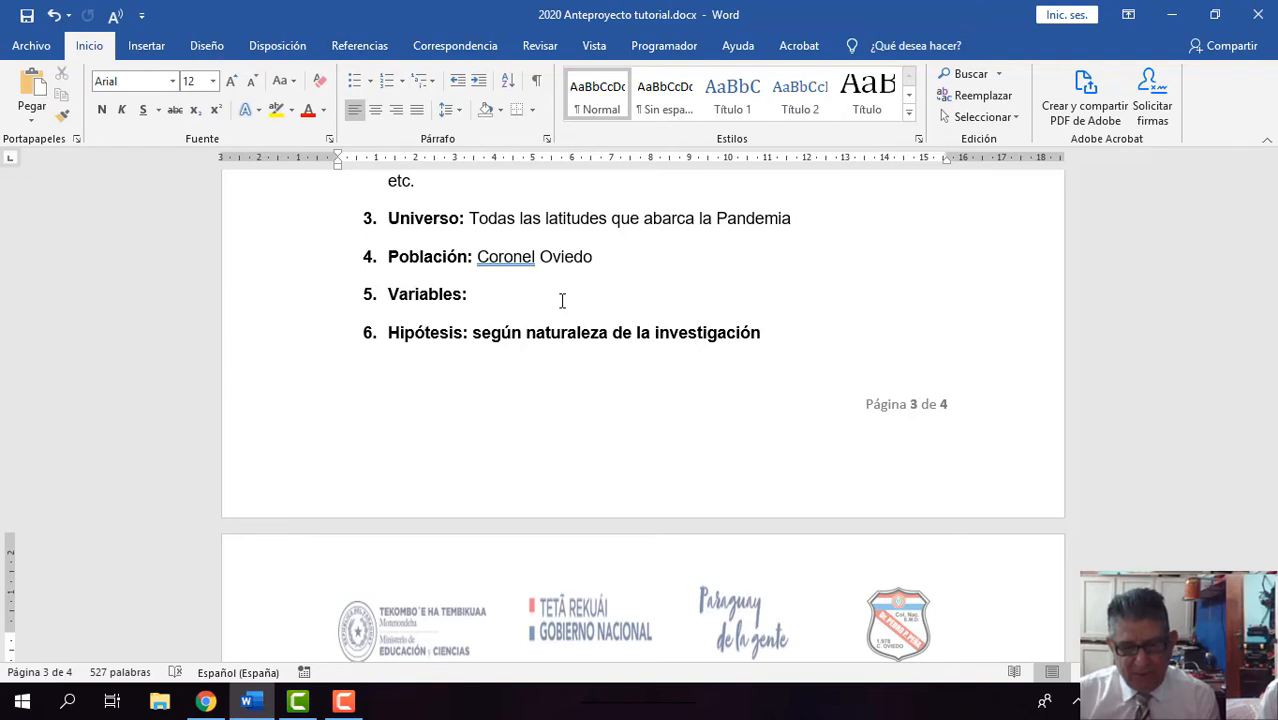
pyautogui.scroll(-1, 562, 301)
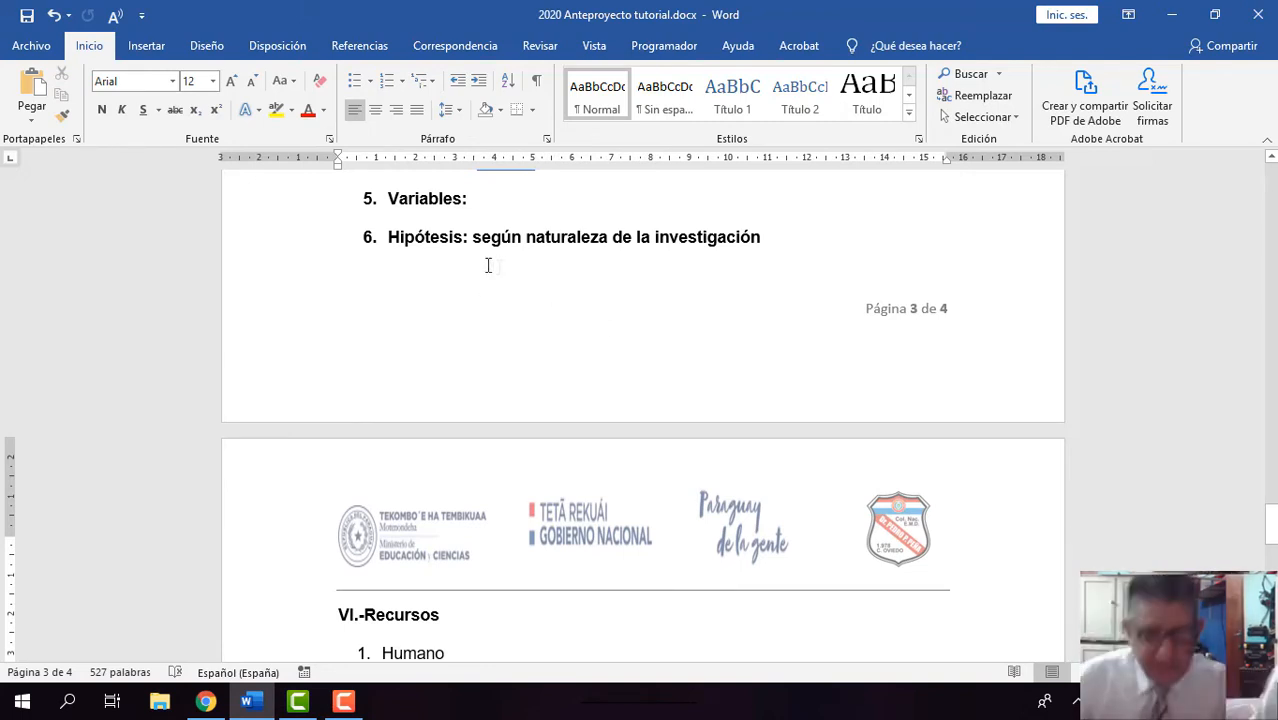
pyautogui.scroll(1, 549, 297)
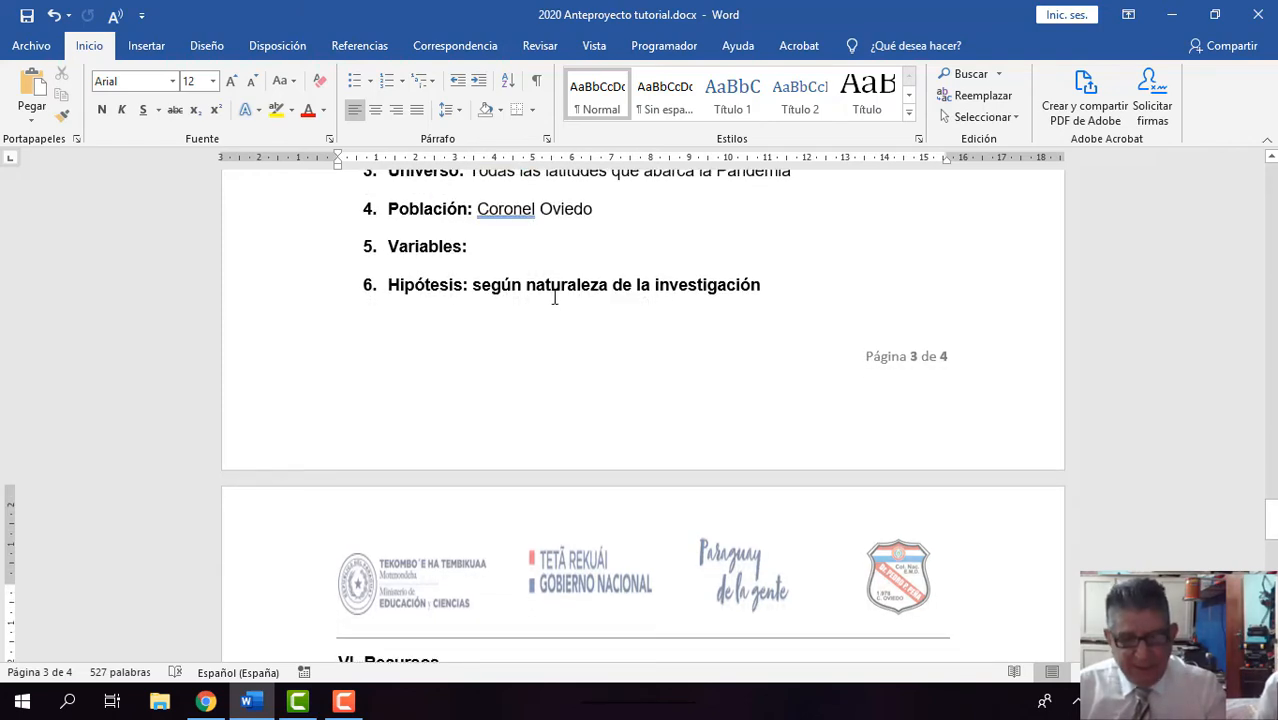
pyautogui.scroll(-1, 554, 297)
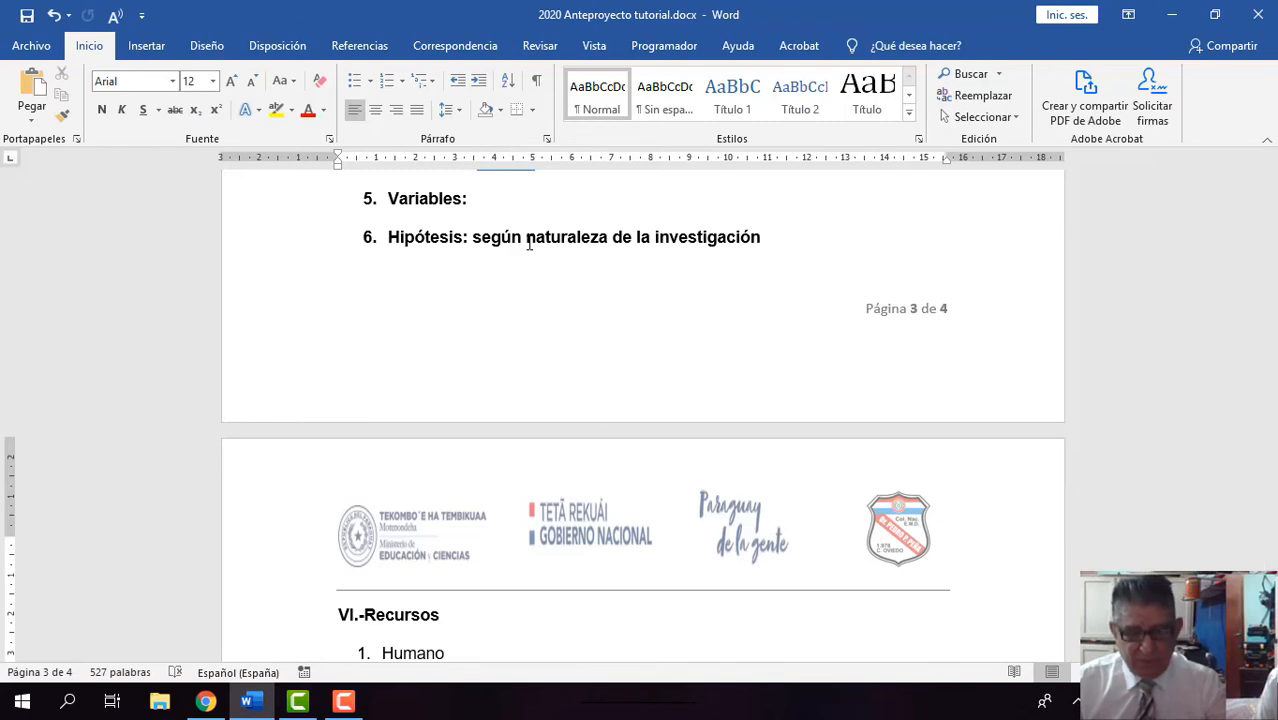
# Step: Review the Recursos section's Humano, Material and Financiero items, then the Bibliografía heading and the Matriz de Acción table
pyautogui.scroll(-3, 529, 246)
pyautogui.scroll(-2, 529, 248)
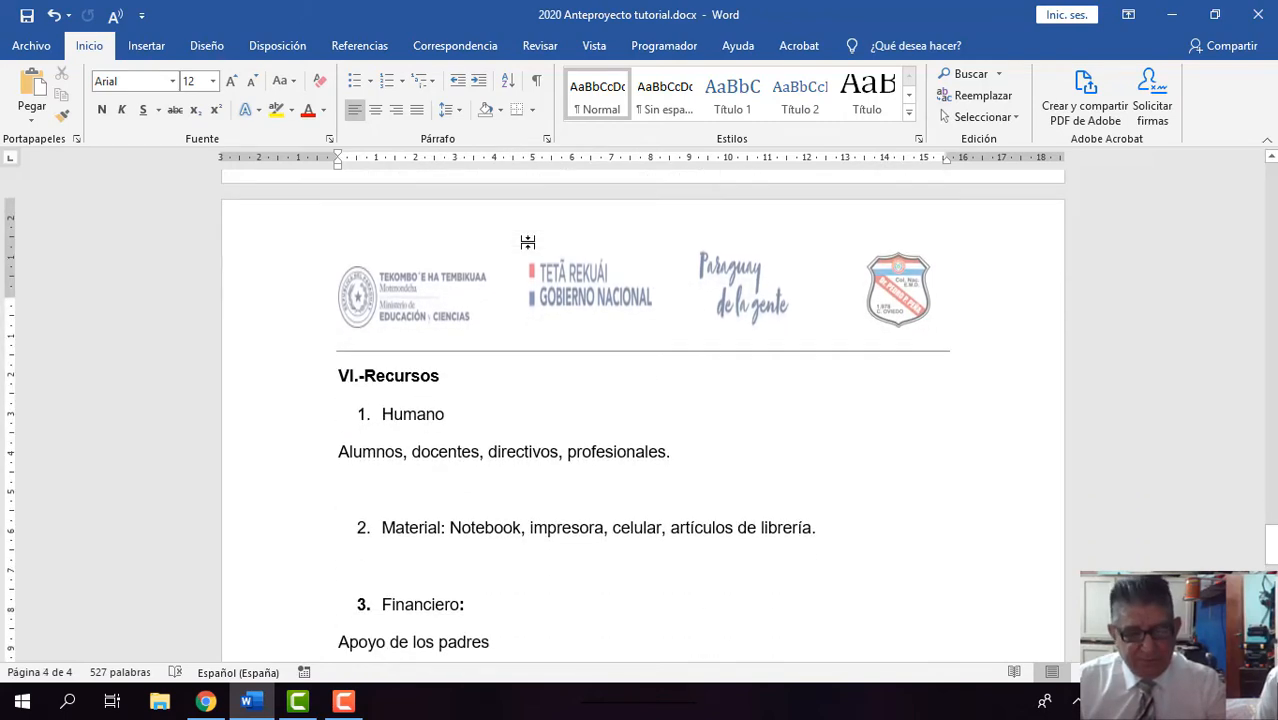
pyautogui.scroll(-1, 529, 248)
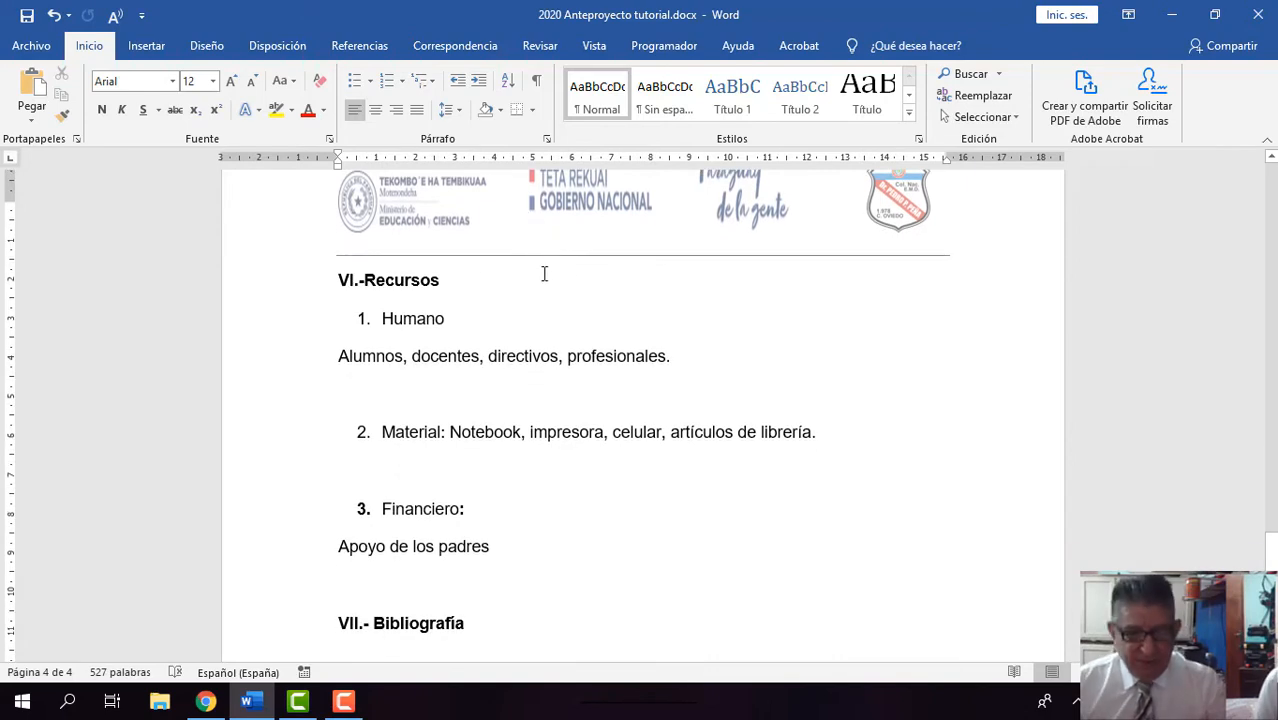
pyautogui.scroll(-2, 525, 285)
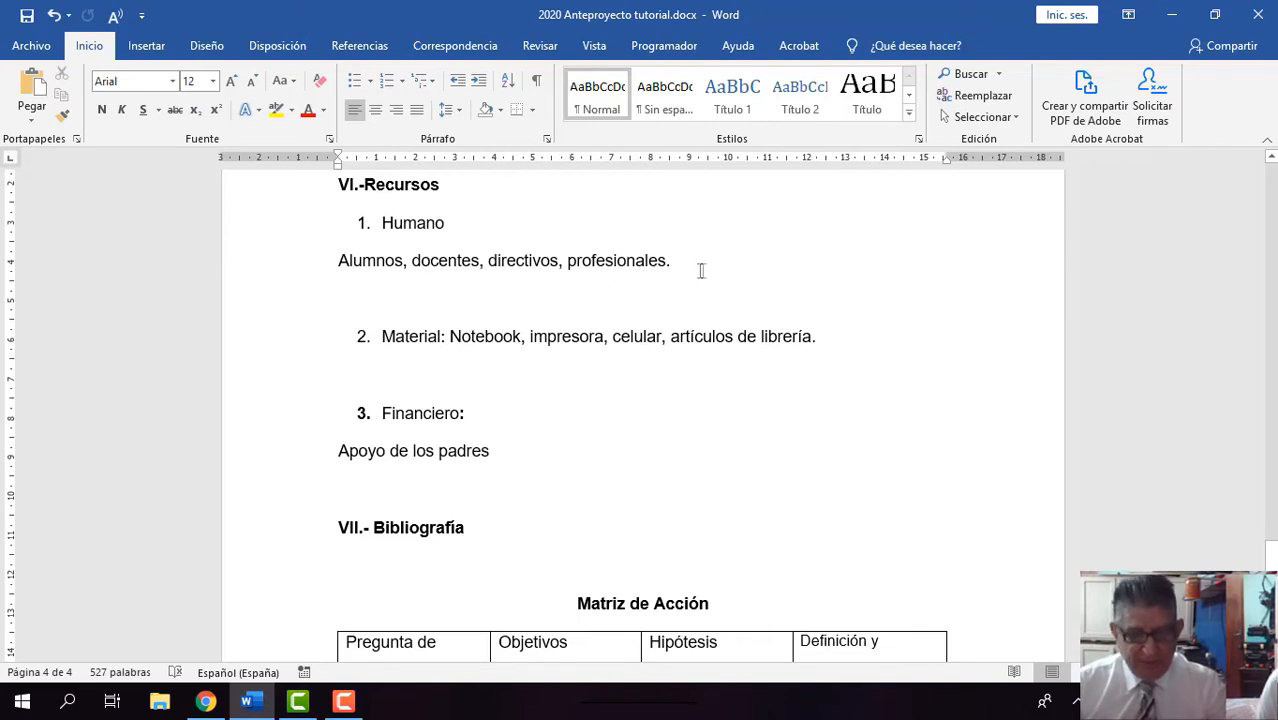
pyautogui.scroll(-1, 705, 271)
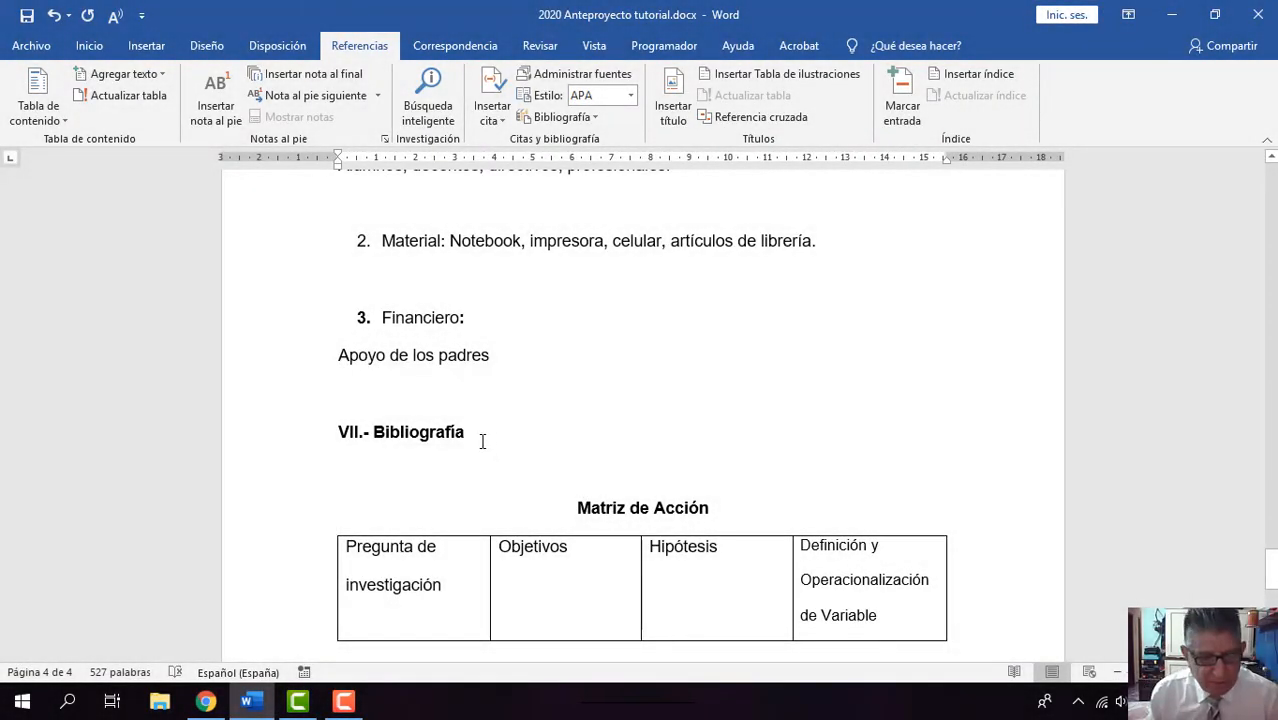
pyautogui.scroll(-2, 584, 465)
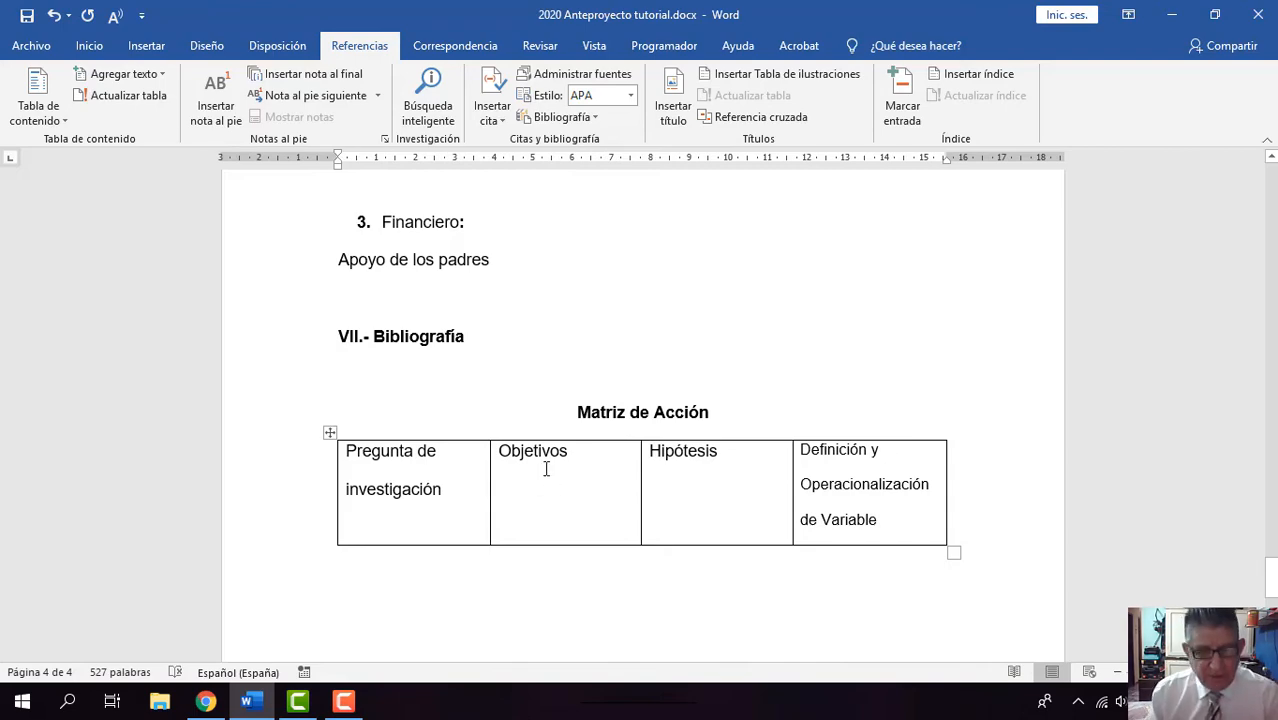
# Step: Copy the full question under Pregunta General in the Pregunta de Investigación section on page 1
pyautogui.scroll(10, 546, 469)
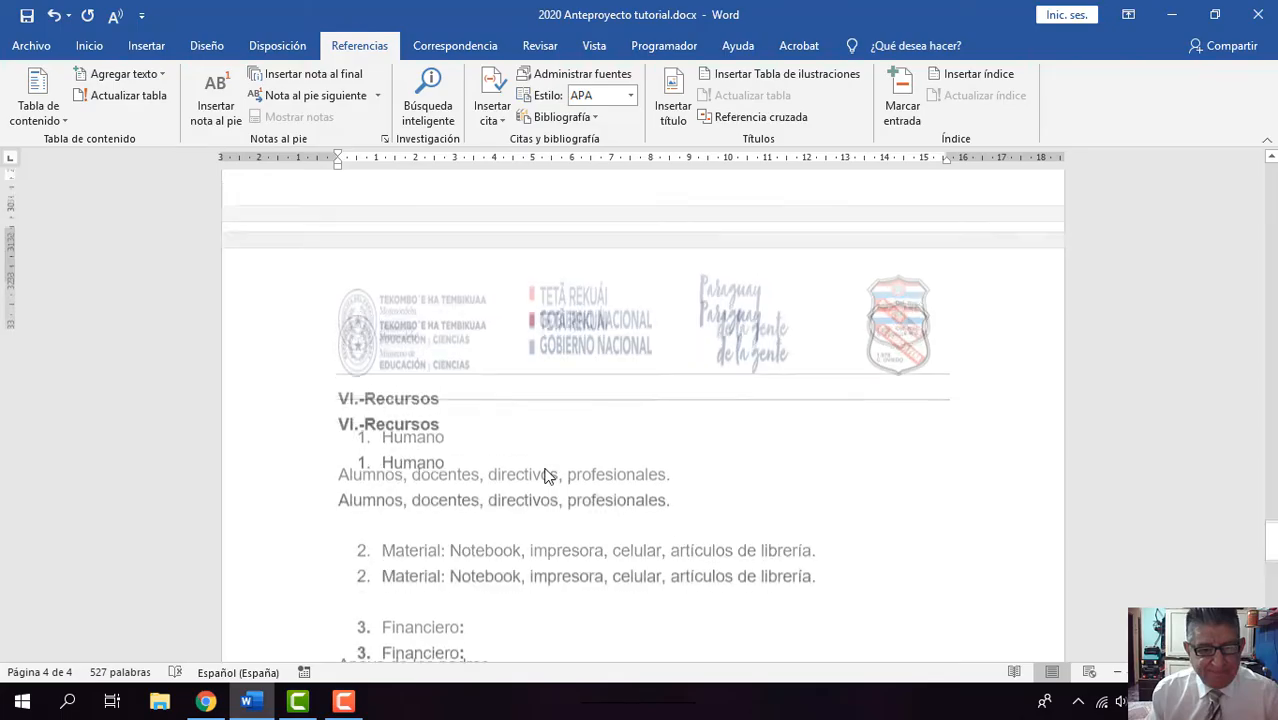
pyautogui.scroll(15, 546, 469)
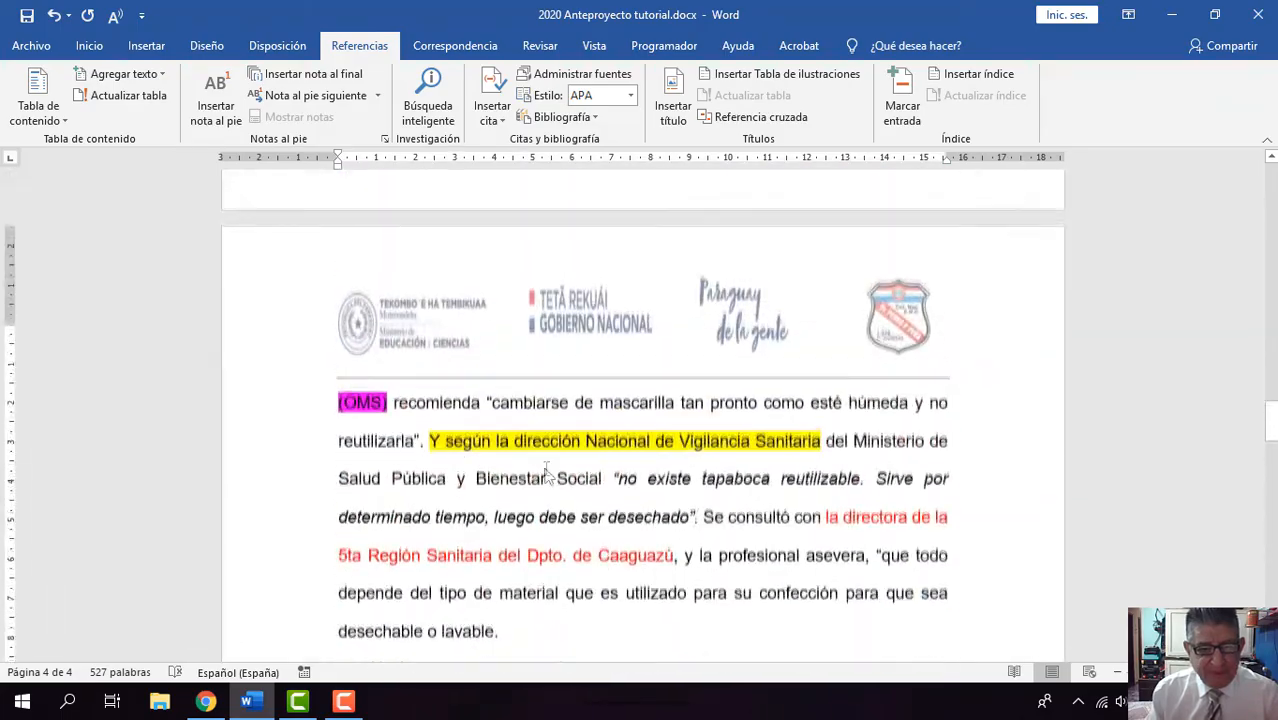
pyautogui.scroll(10, 546, 469)
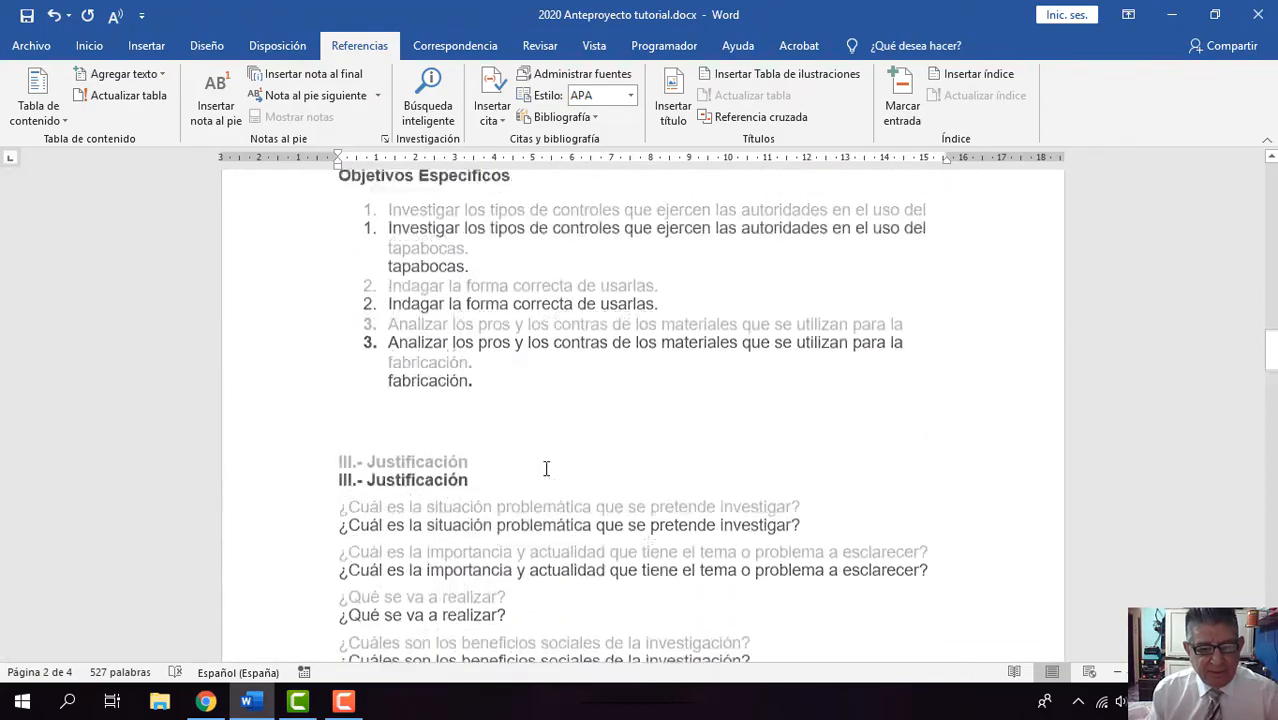
pyautogui.scroll(8, 546, 469)
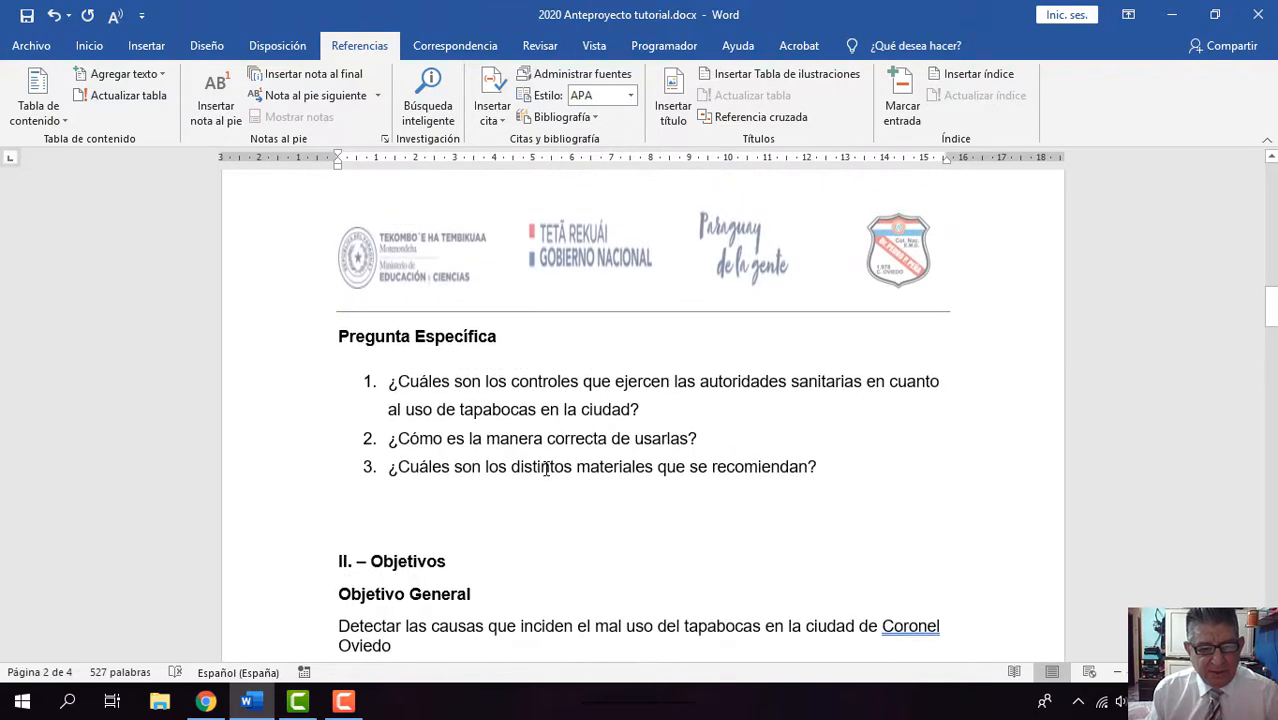
pyautogui.scroll(6, 521, 457)
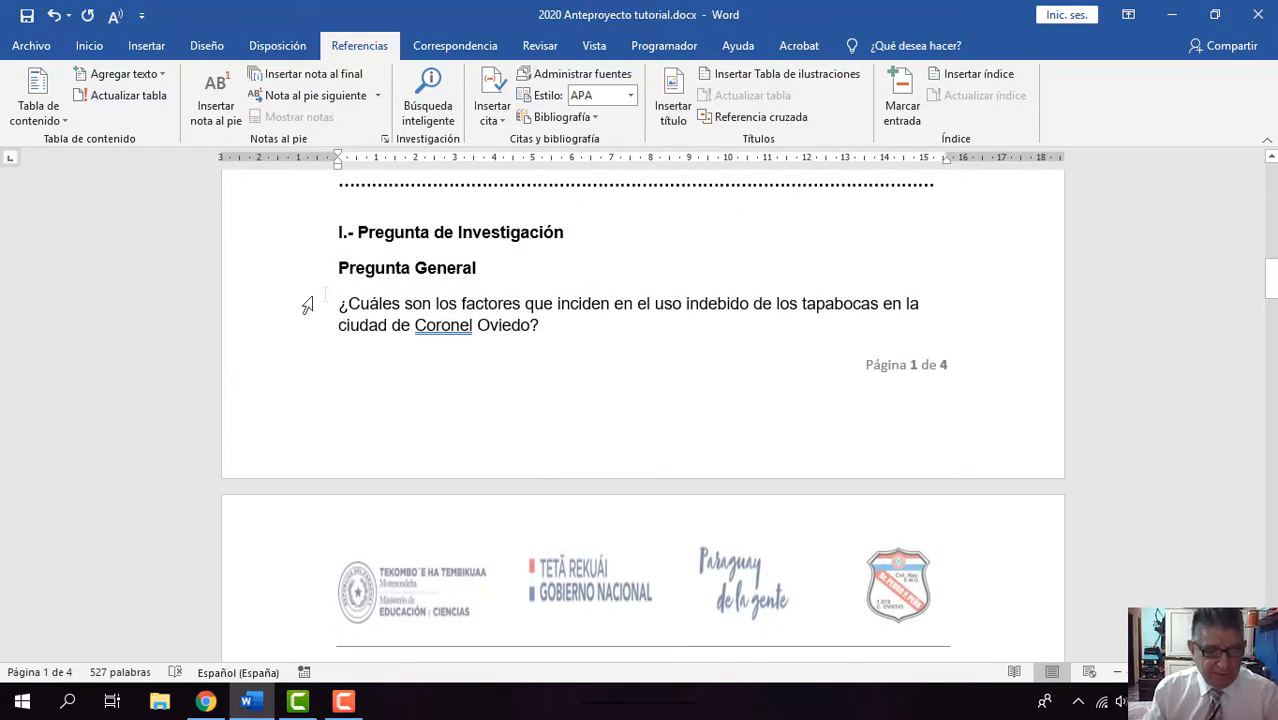
pyautogui.moveTo(340, 308); pyautogui.dragTo(522, 330)
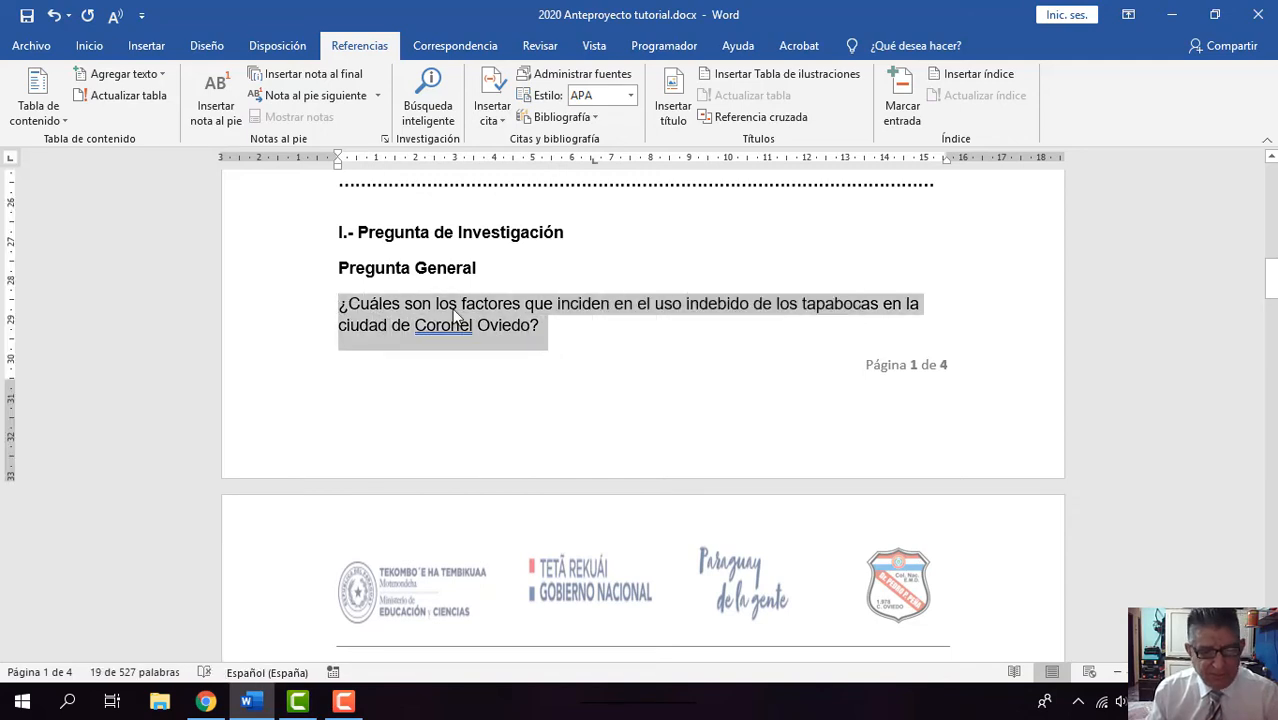
pyautogui.rightClick(456, 313)
pyautogui.click(500, 345)
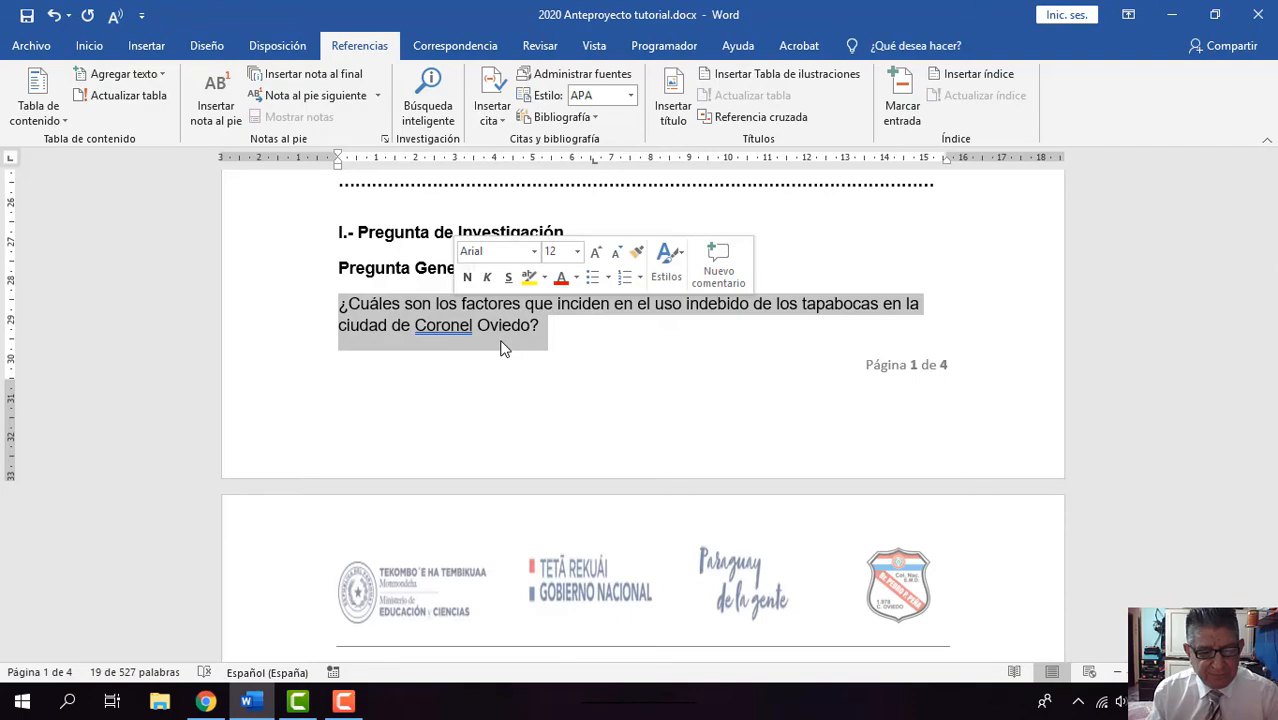
# Step: Paste the general question on a new line under the Pregunta de investigación heading in the Matriz de Acción table, merging the formatting
pyautogui.scroll(-5, 500, 346)
pyautogui.scroll(-15, 502, 341)
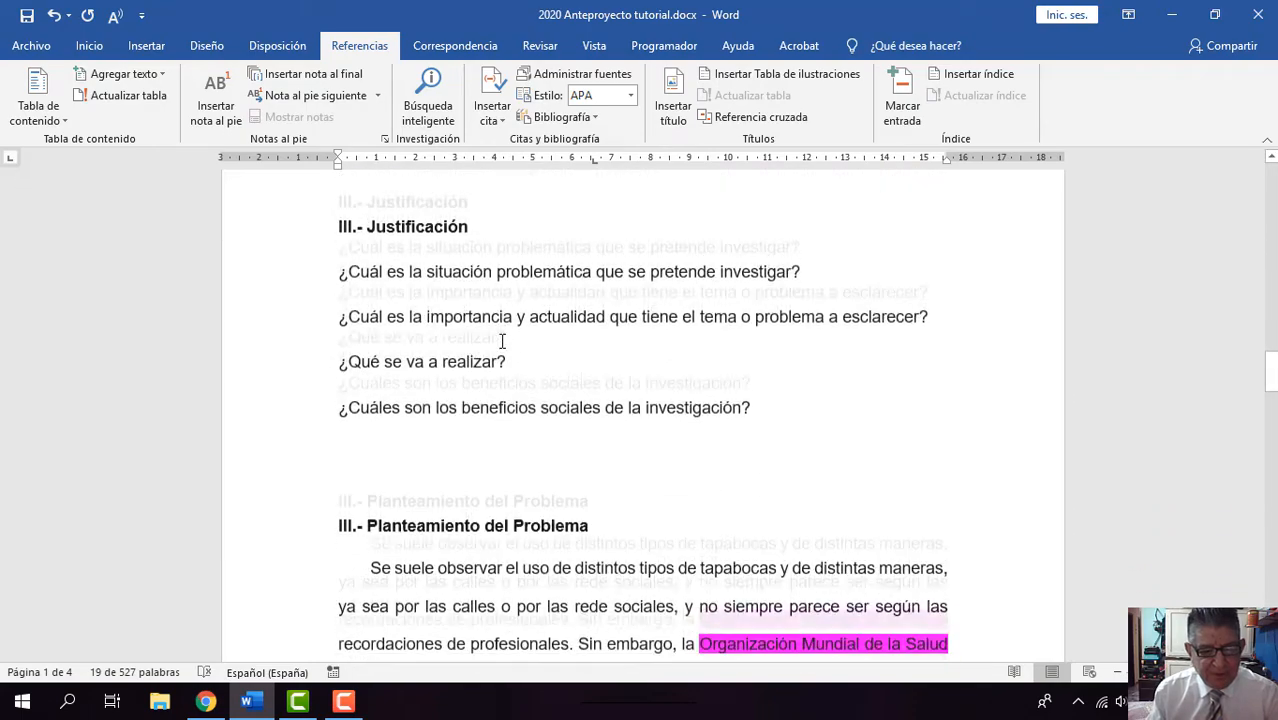
pyautogui.scroll(-15, 502, 341)
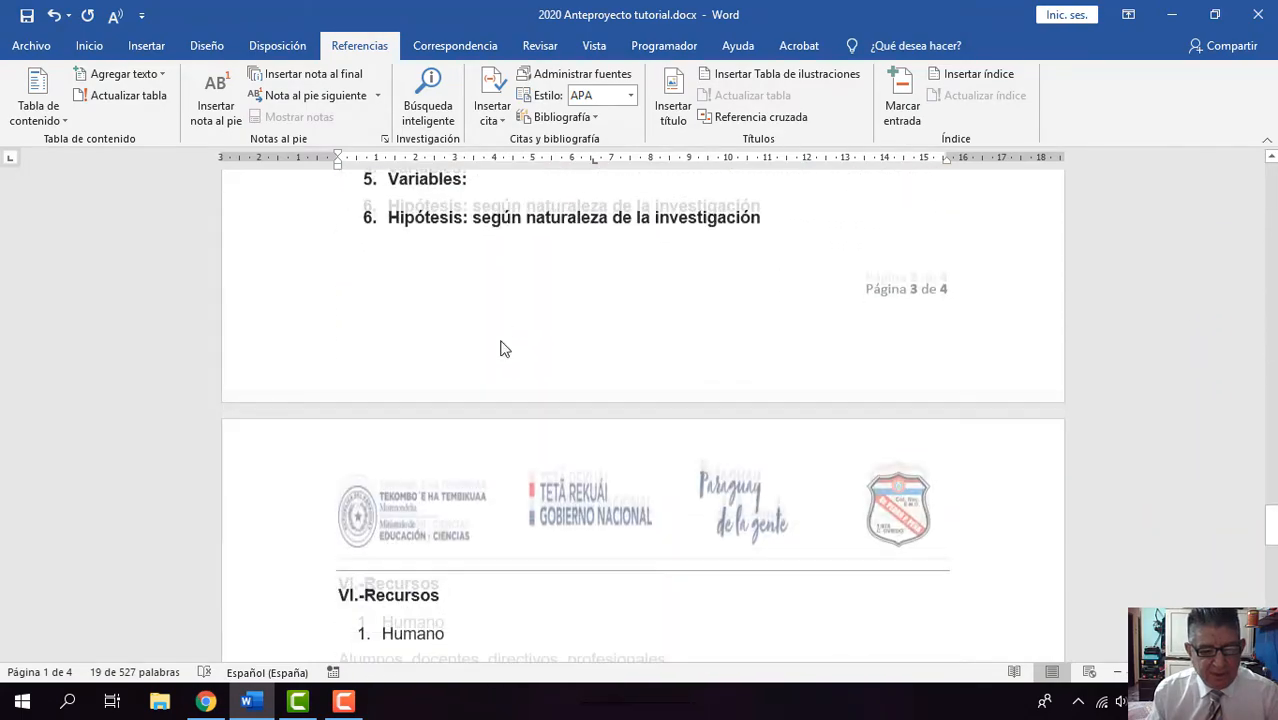
pyautogui.scroll(-10, 502, 341)
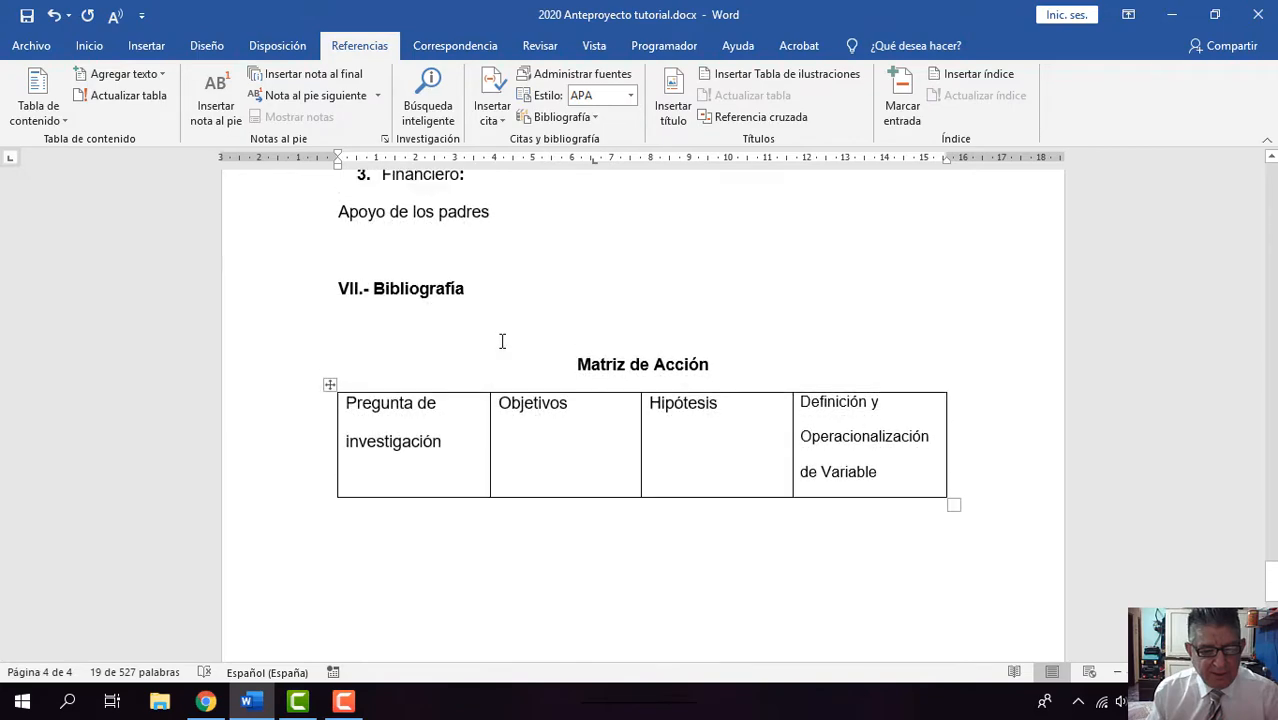
pyautogui.scroll(6, 502, 341)
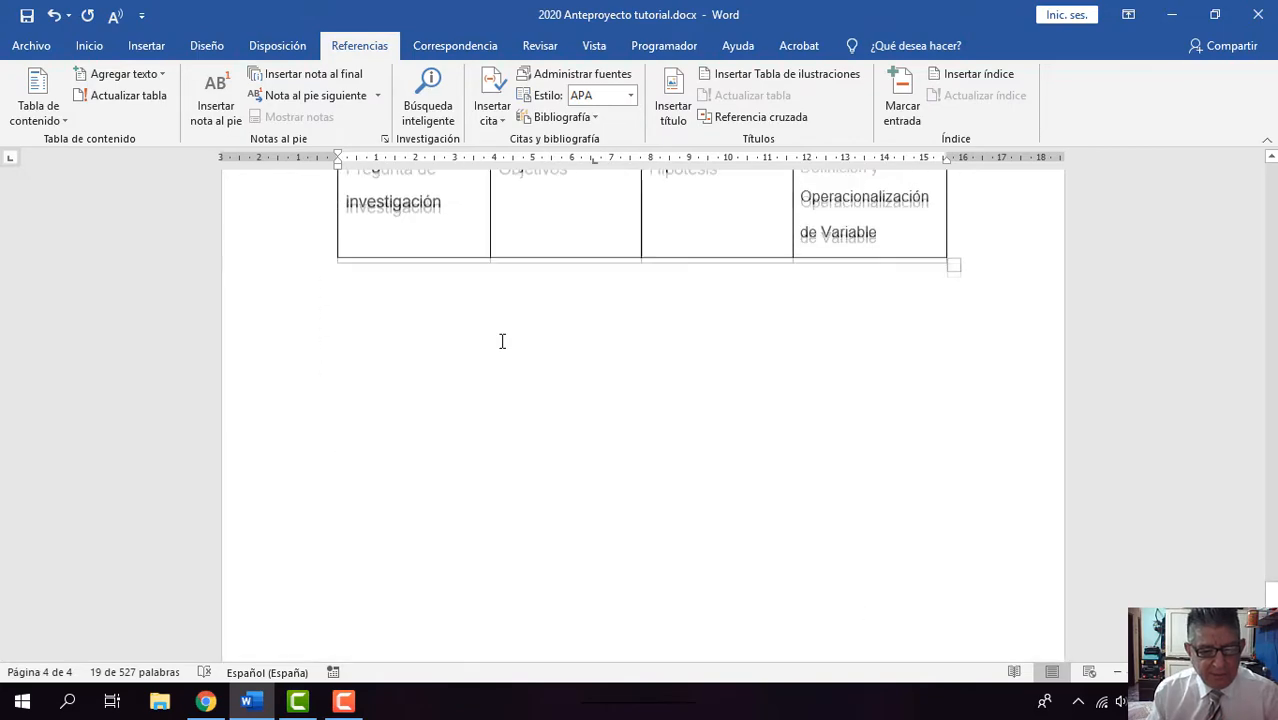
pyautogui.scroll(-1, 502, 341)
pyautogui.scroll(1, 502, 341)
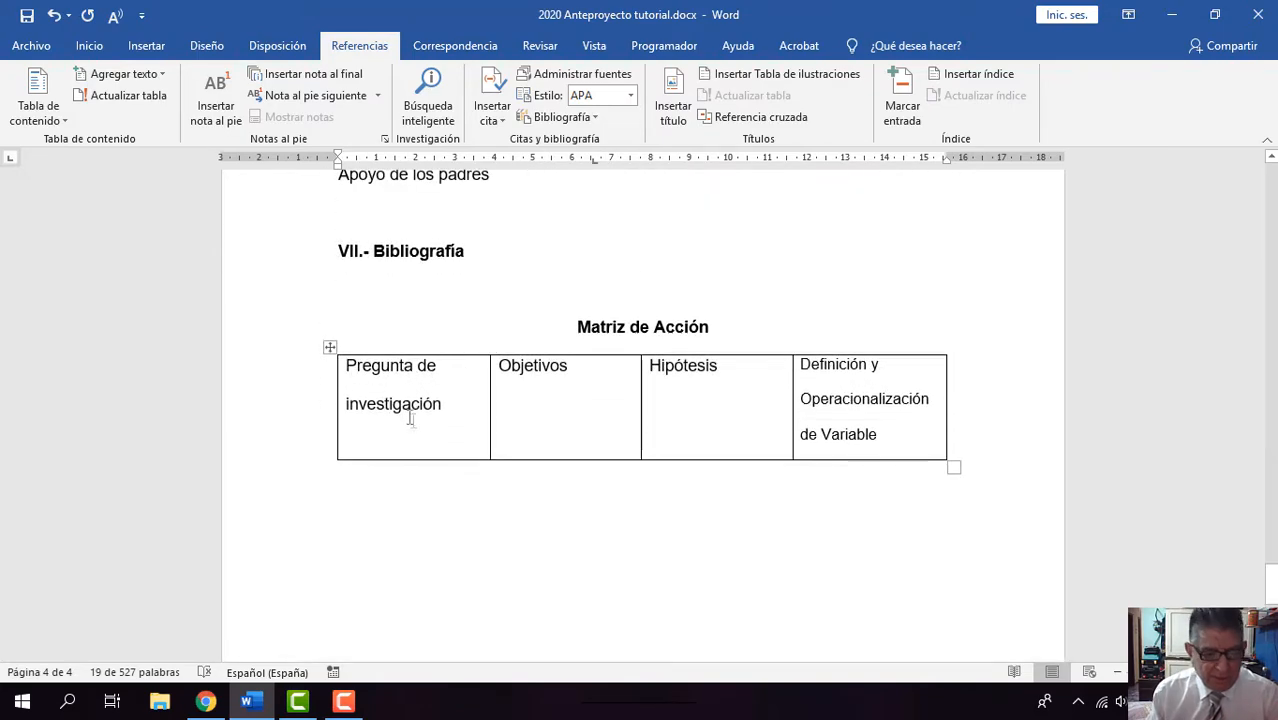
pyautogui.click(366, 444)
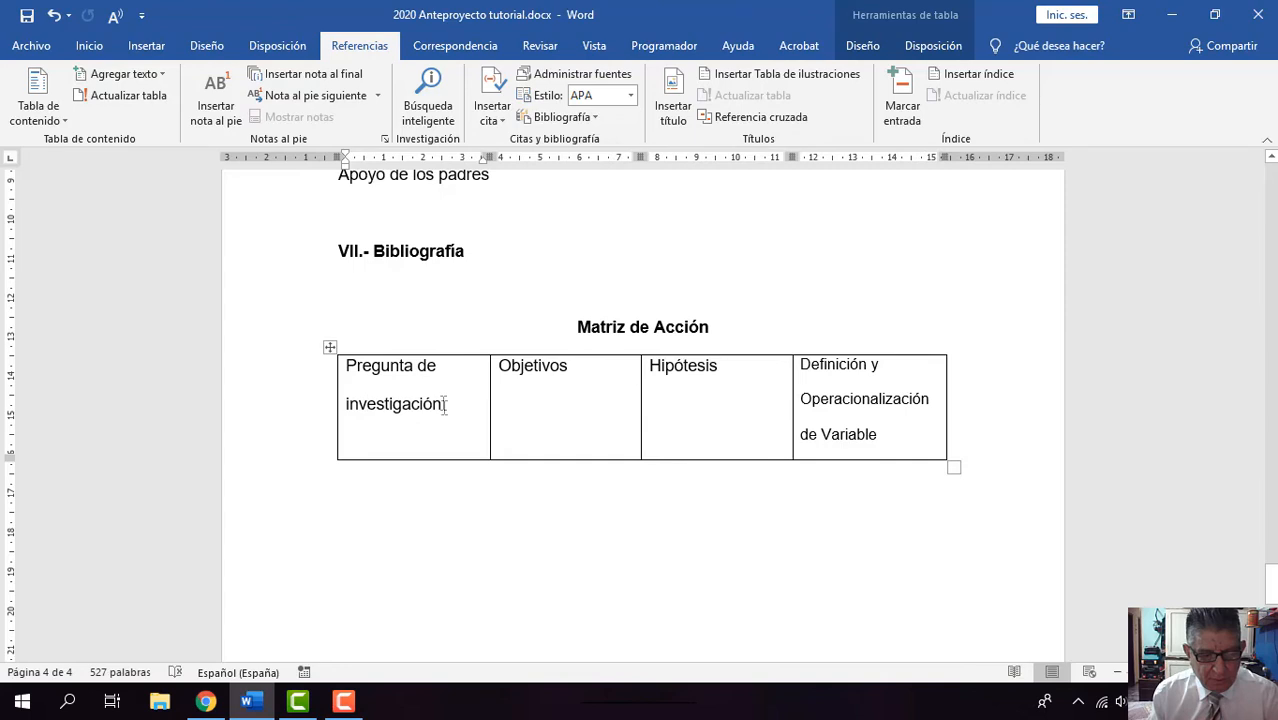
pyautogui.click(462, 402)
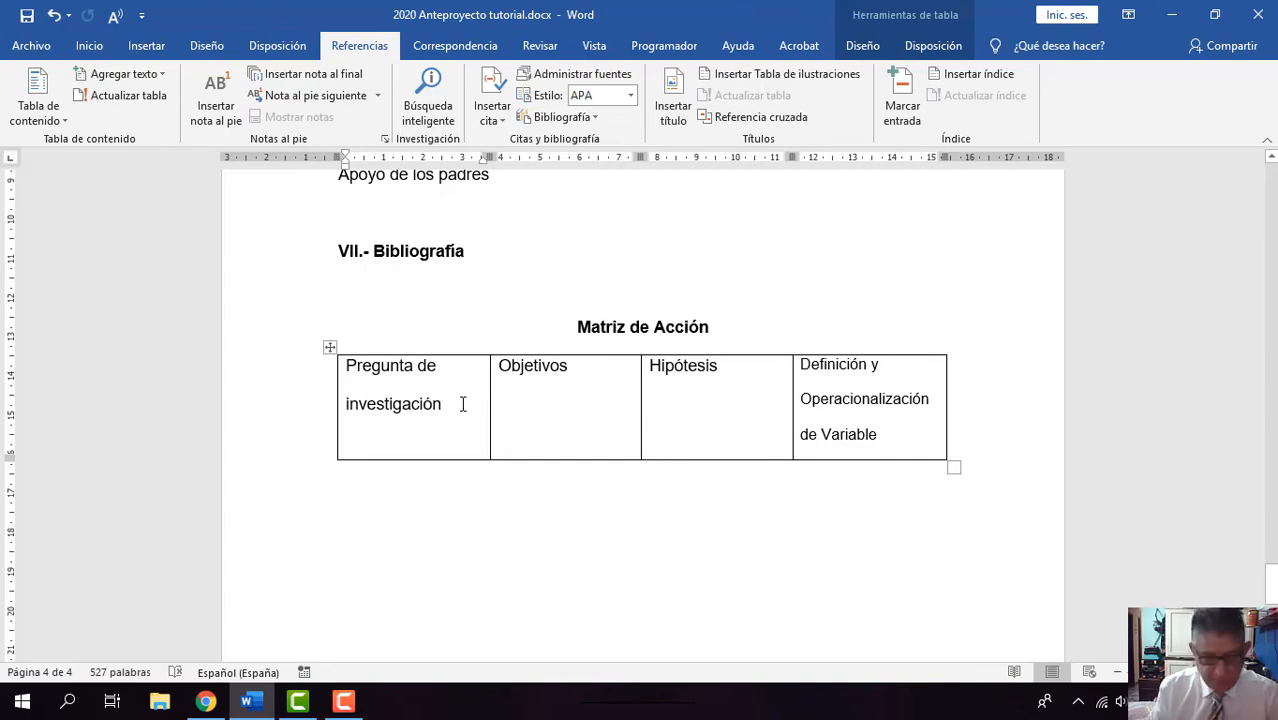
pyautogui.press('Return')
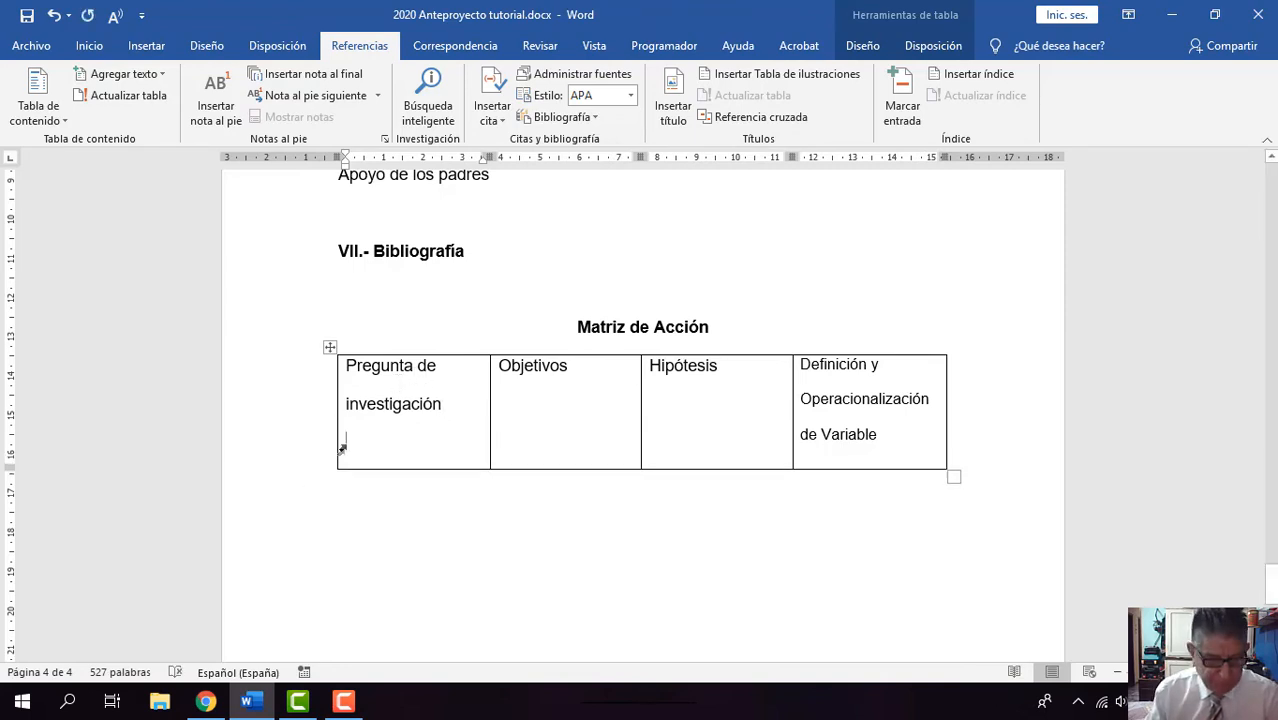
pyautogui.rightClick(349, 440)
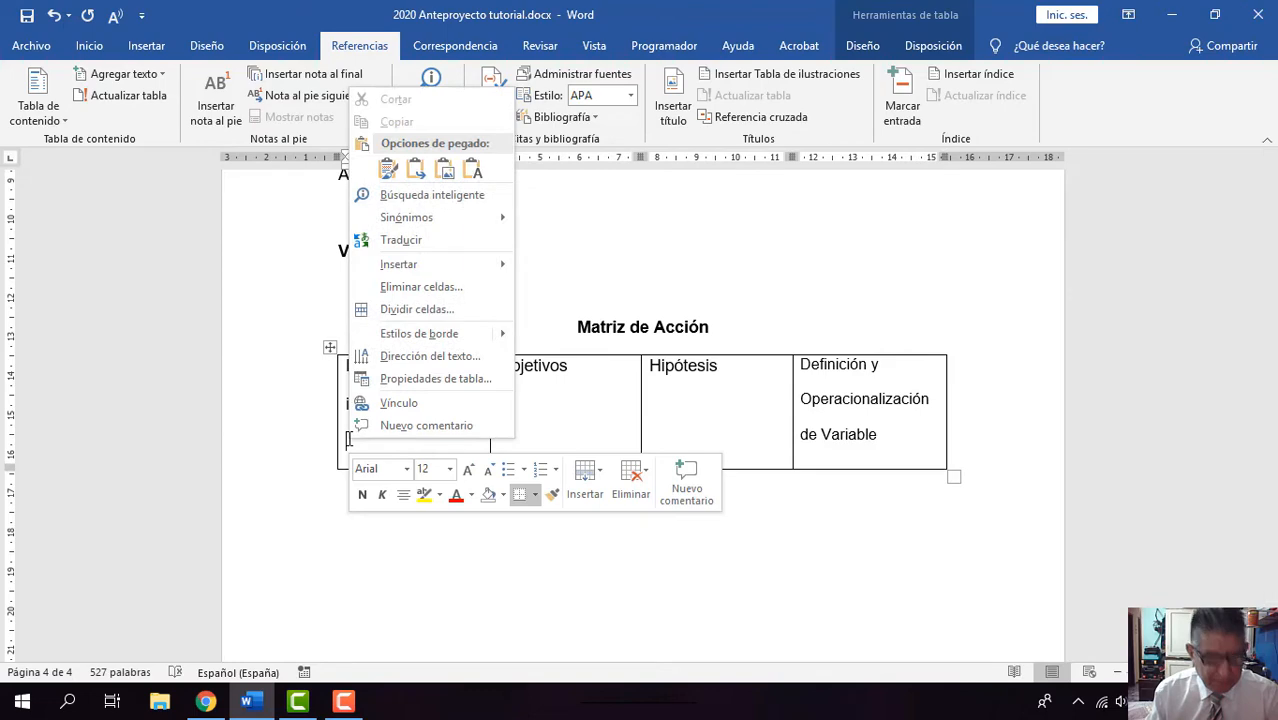
pyautogui.click(416, 176)
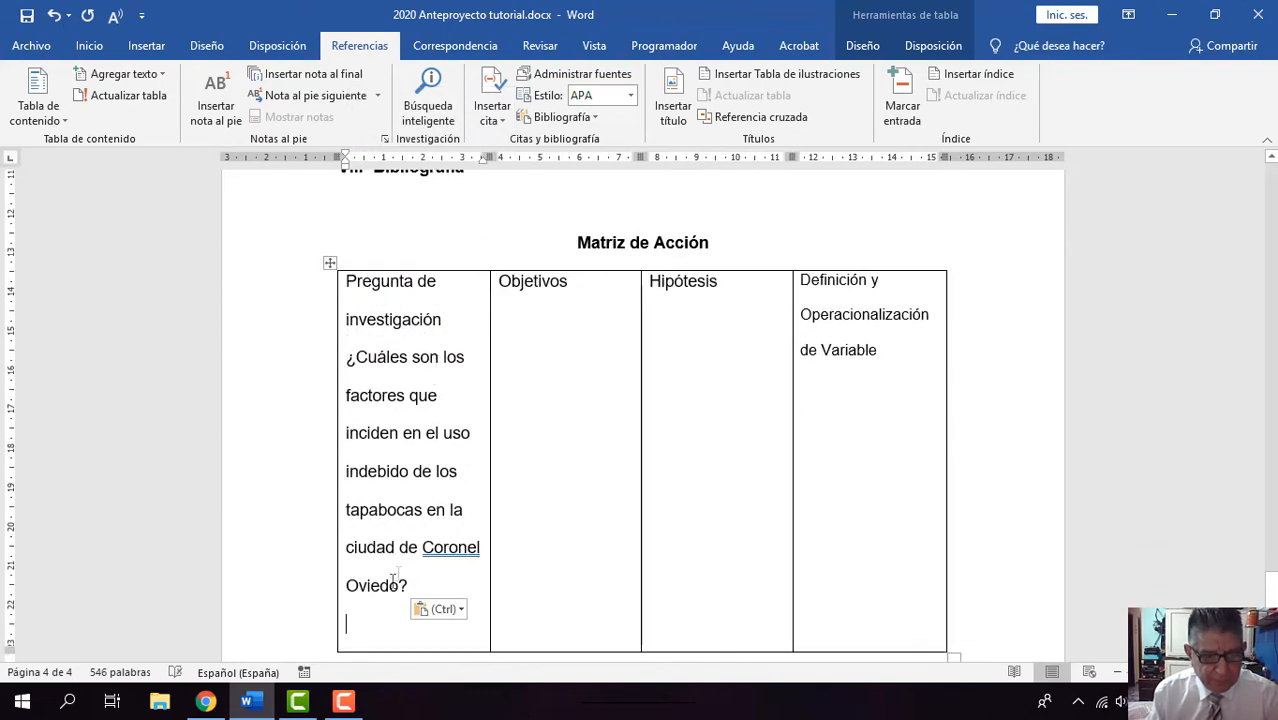
# Step: Copy the three numbered questions under Pregunta Específica on page 2
pyautogui.scroll(15, 400, 597)
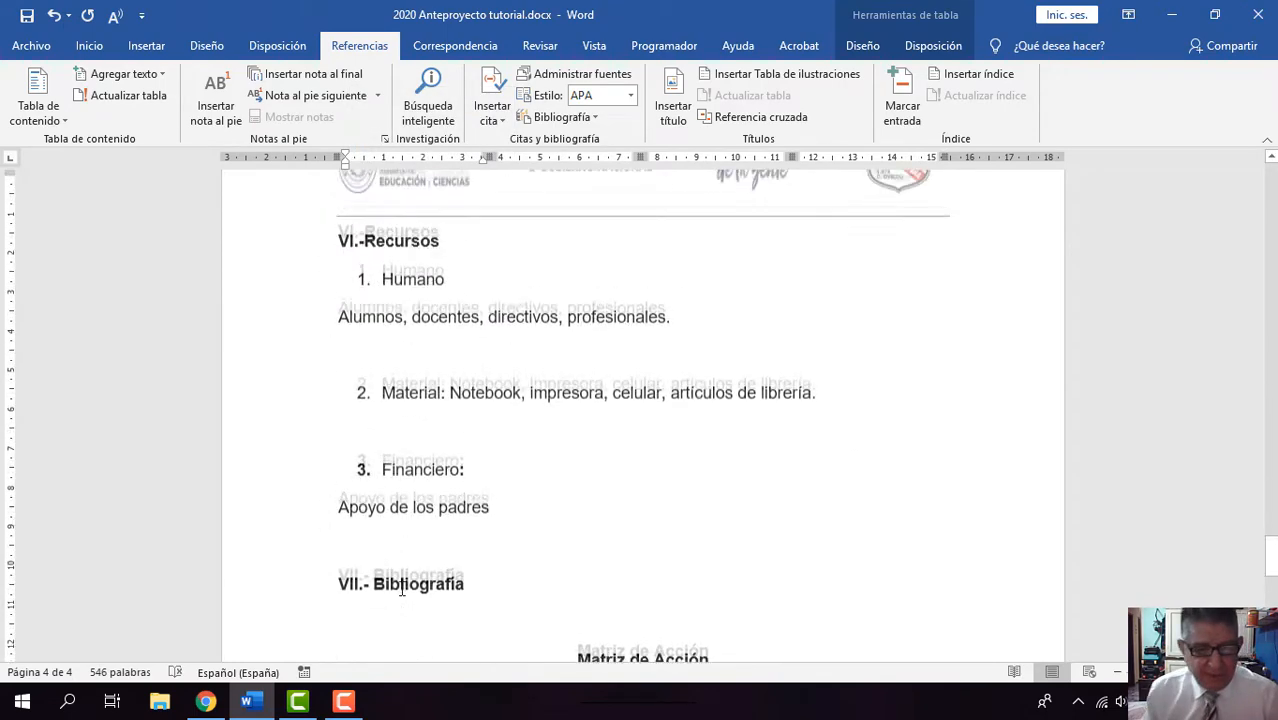
pyautogui.scroll(15, 405, 587)
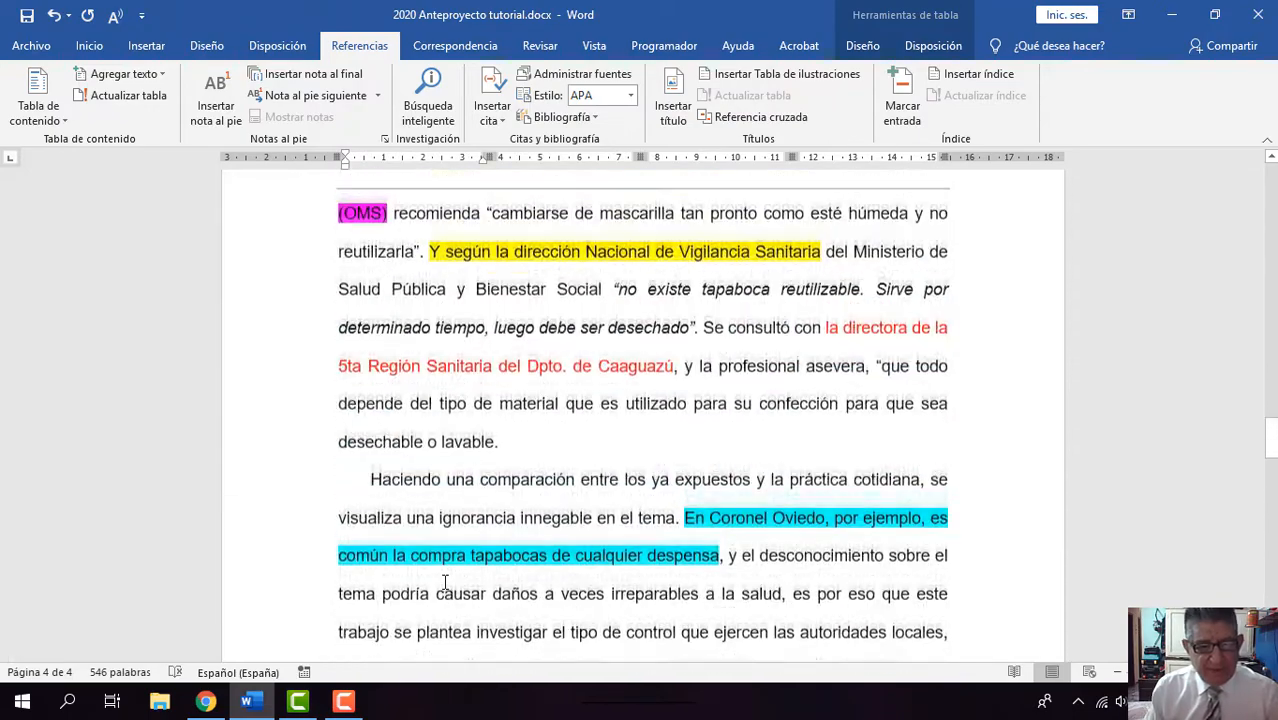
pyautogui.scroll(3, 448, 582)
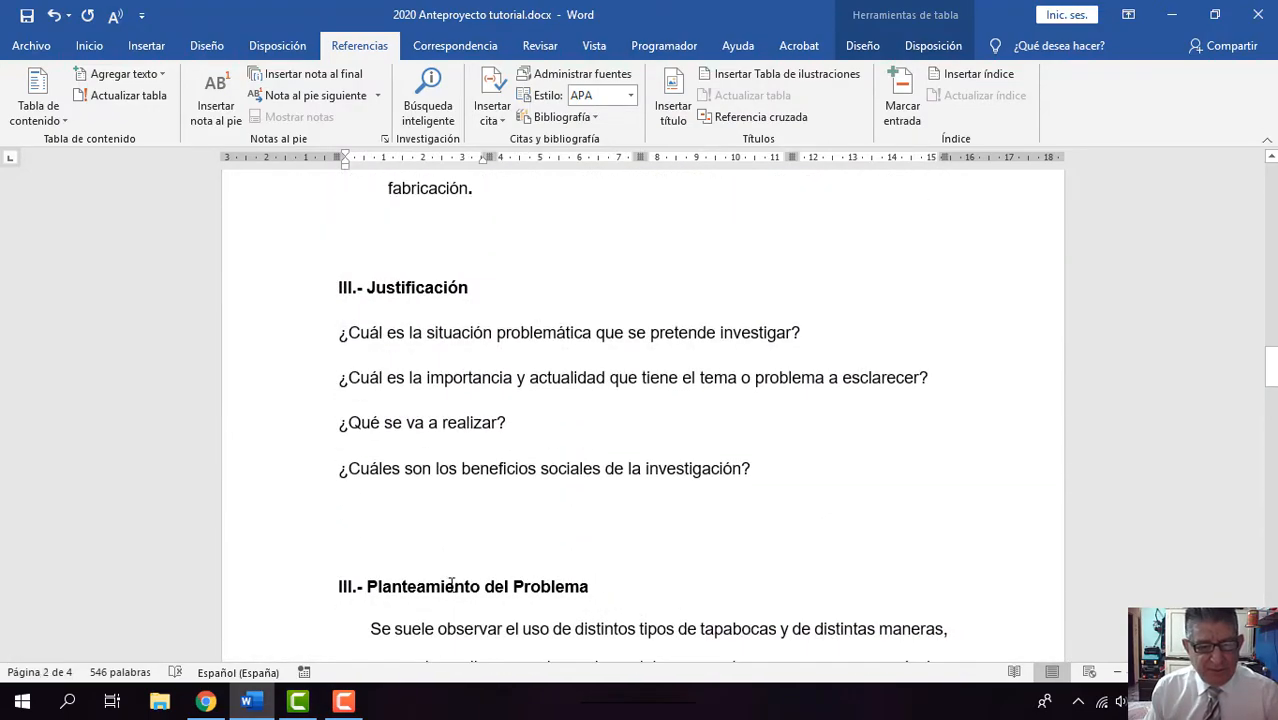
pyautogui.scroll(5, 451, 585)
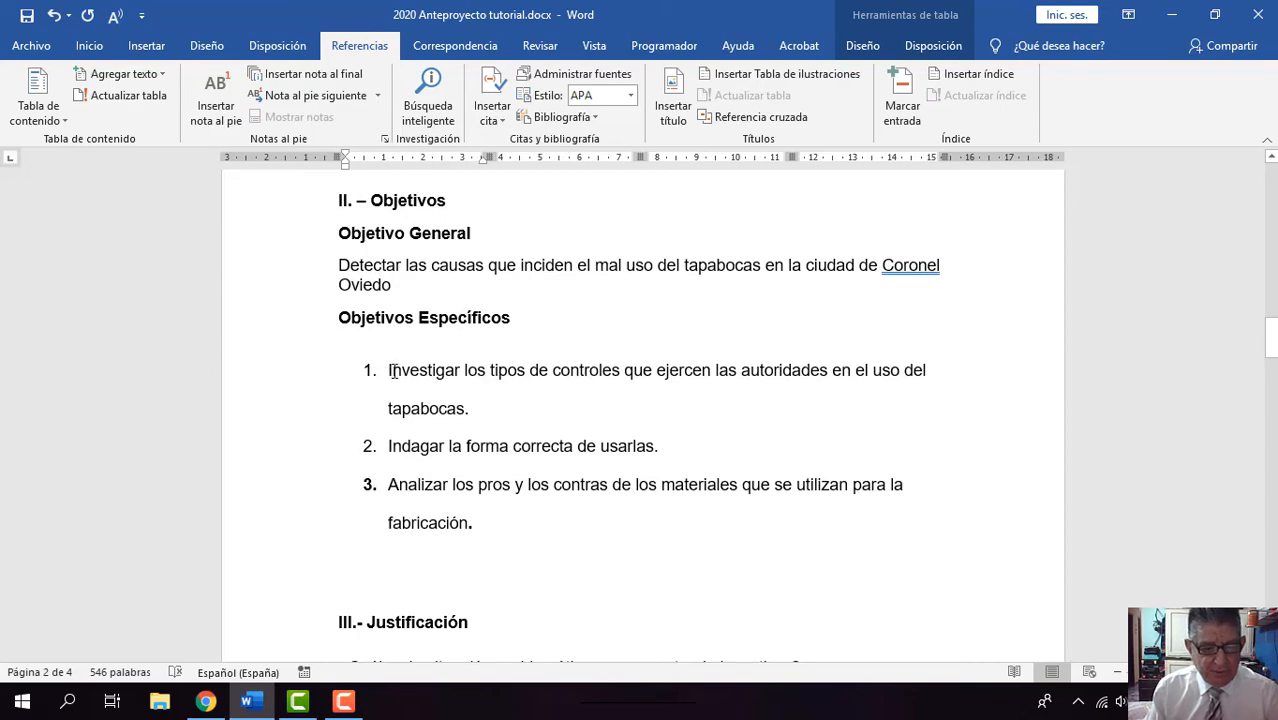
pyautogui.scroll(6, 396, 378)
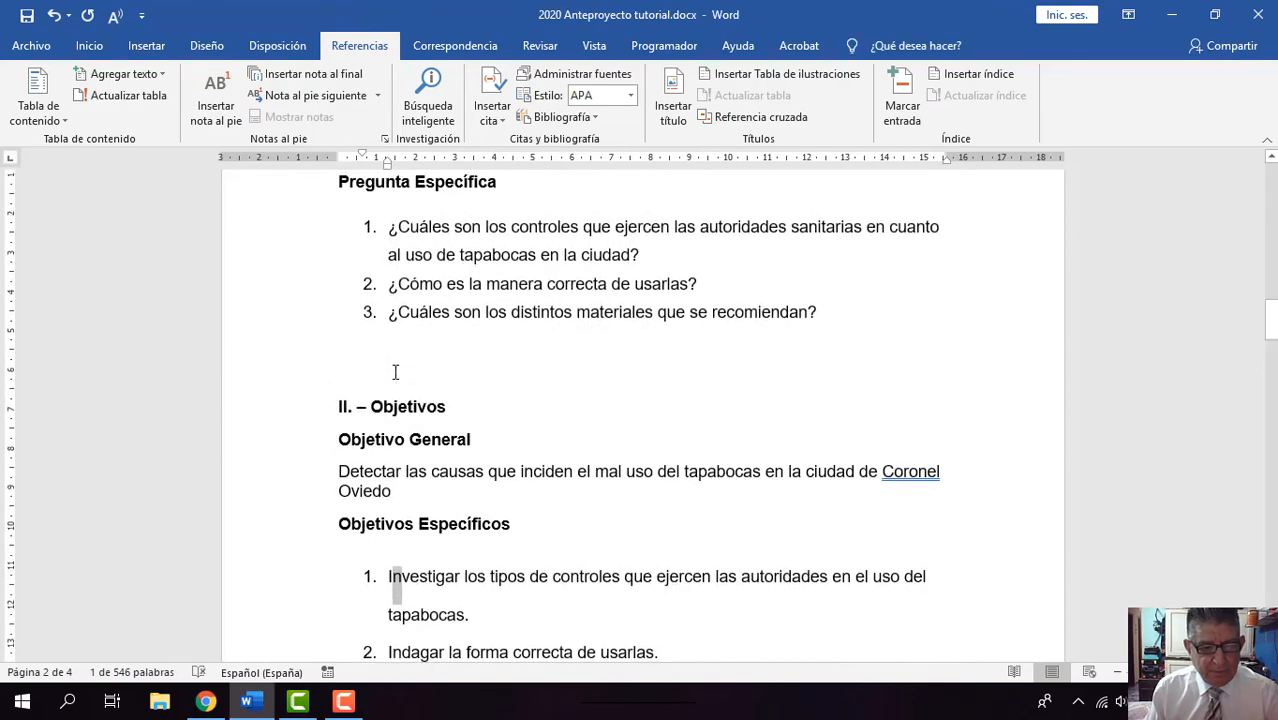
pyautogui.moveTo(390, 403); pyautogui.dragTo(812, 493)
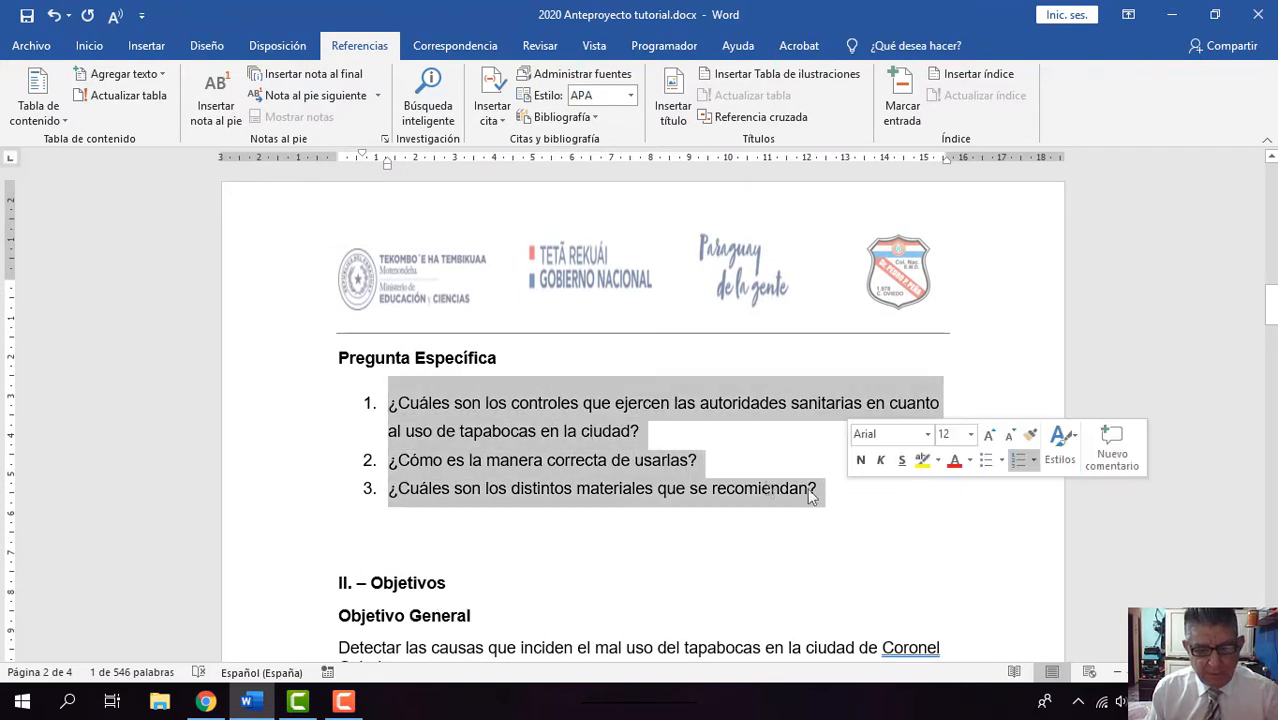
pyautogui.rightClick(433, 446)
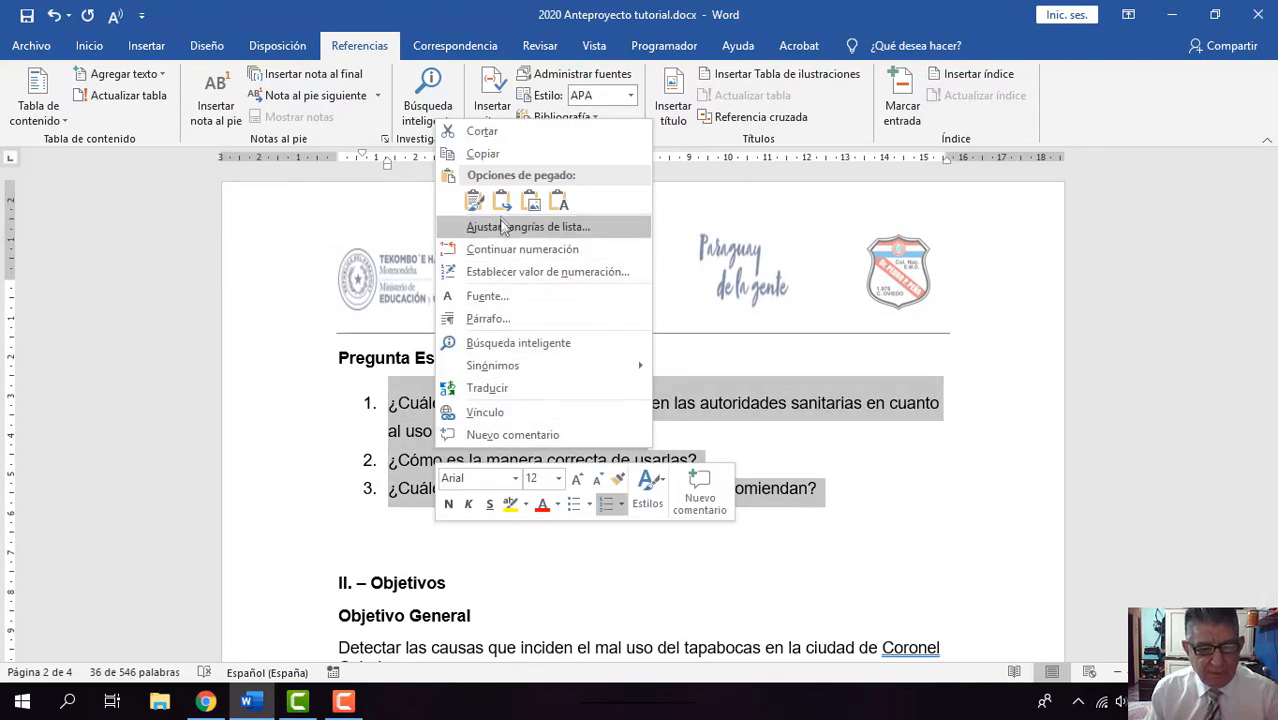
pyautogui.click(481, 154)
# Step: Paste the three specific questions as a numbered list on a new line below the general question in the Matriz de Acción table
pyautogui.scroll(-6, 438, 318)
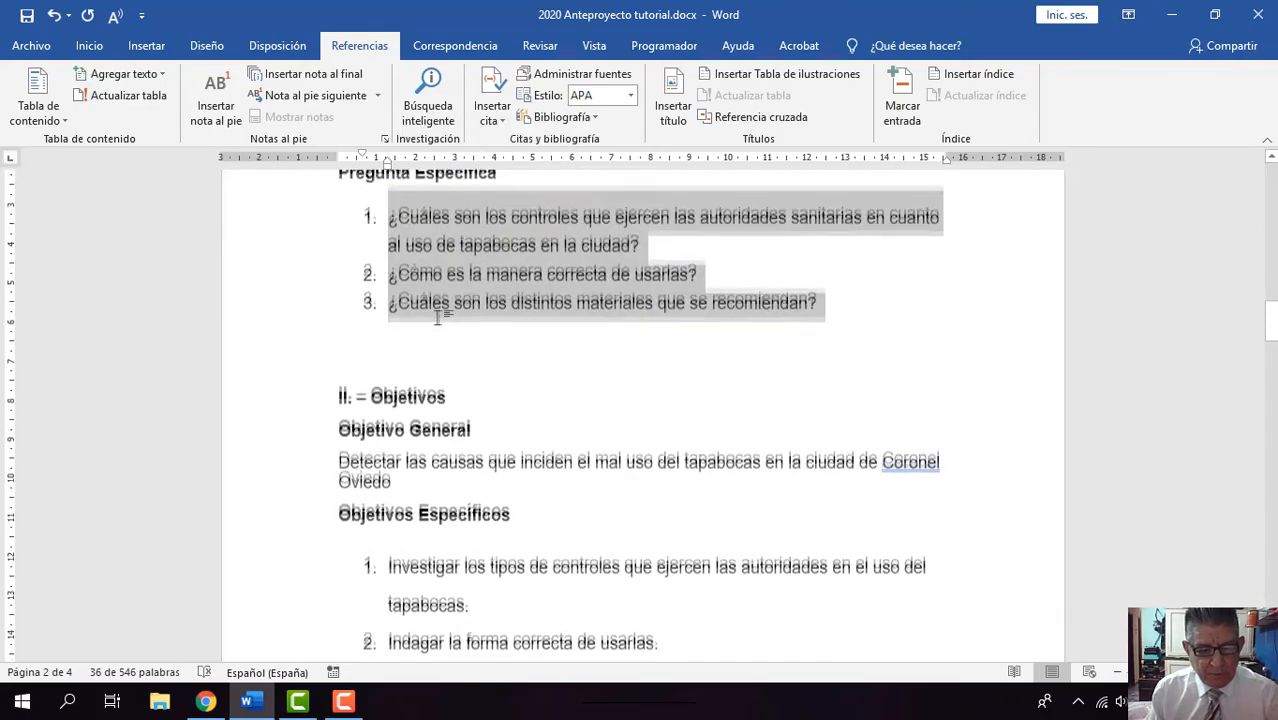
pyautogui.scroll(-15, 438, 318)
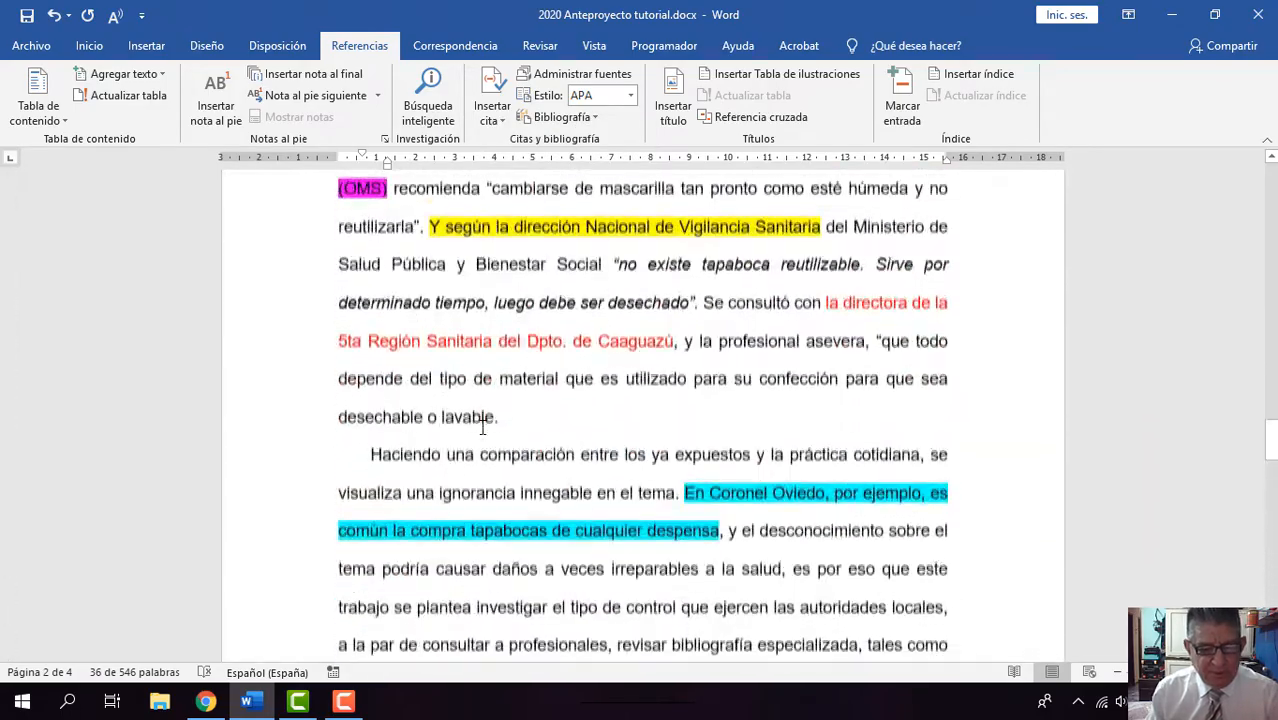
pyautogui.scroll(-15, 482, 427)
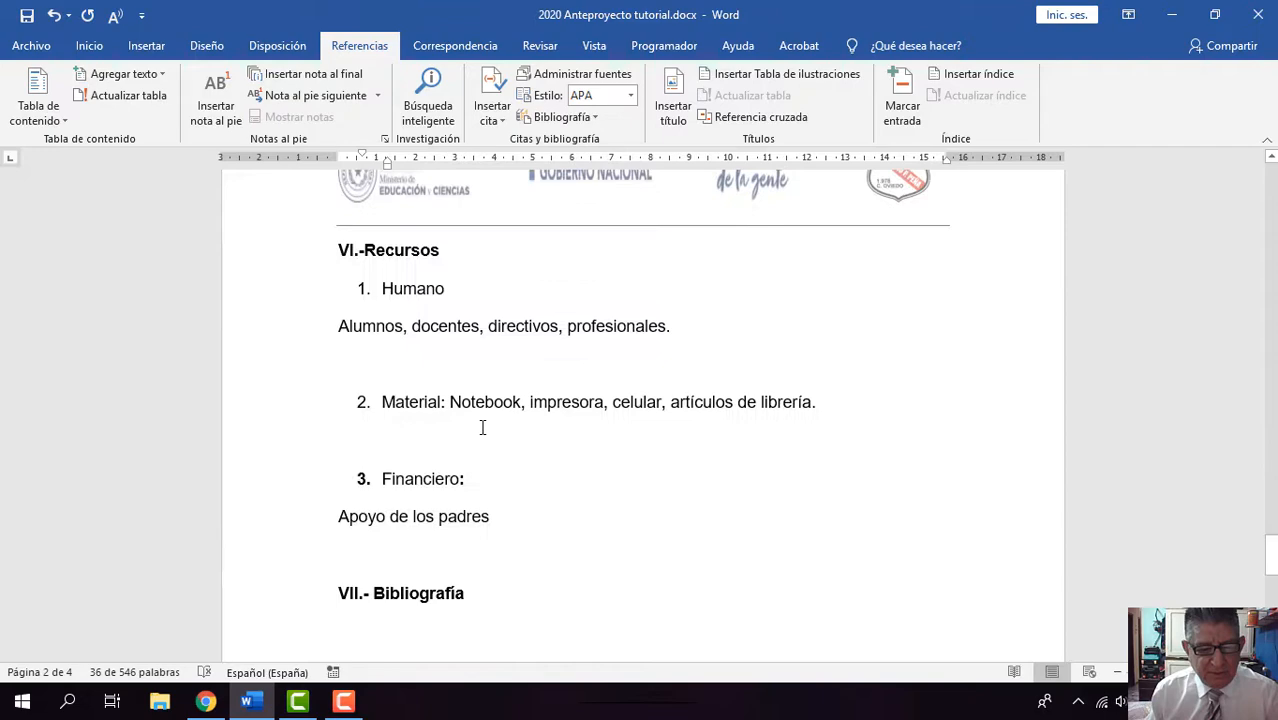
pyautogui.scroll(-5, 482, 427)
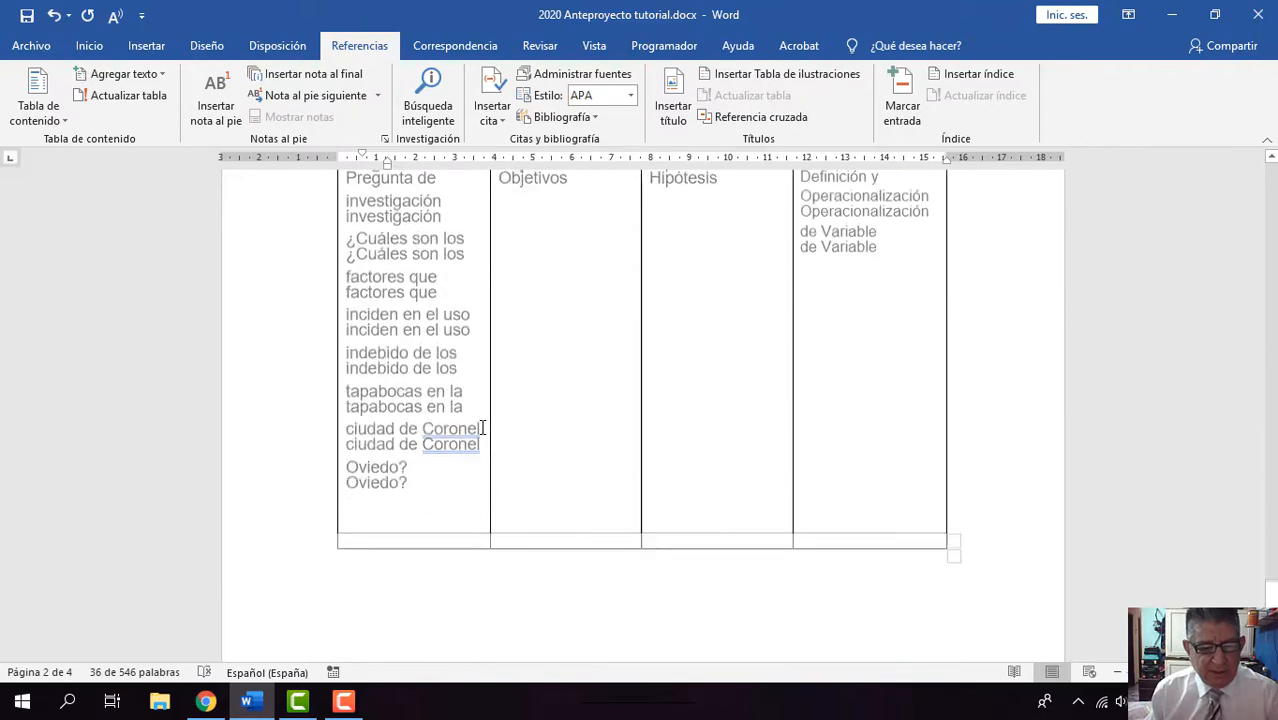
pyautogui.click(422, 449)
pyautogui.press('Return')
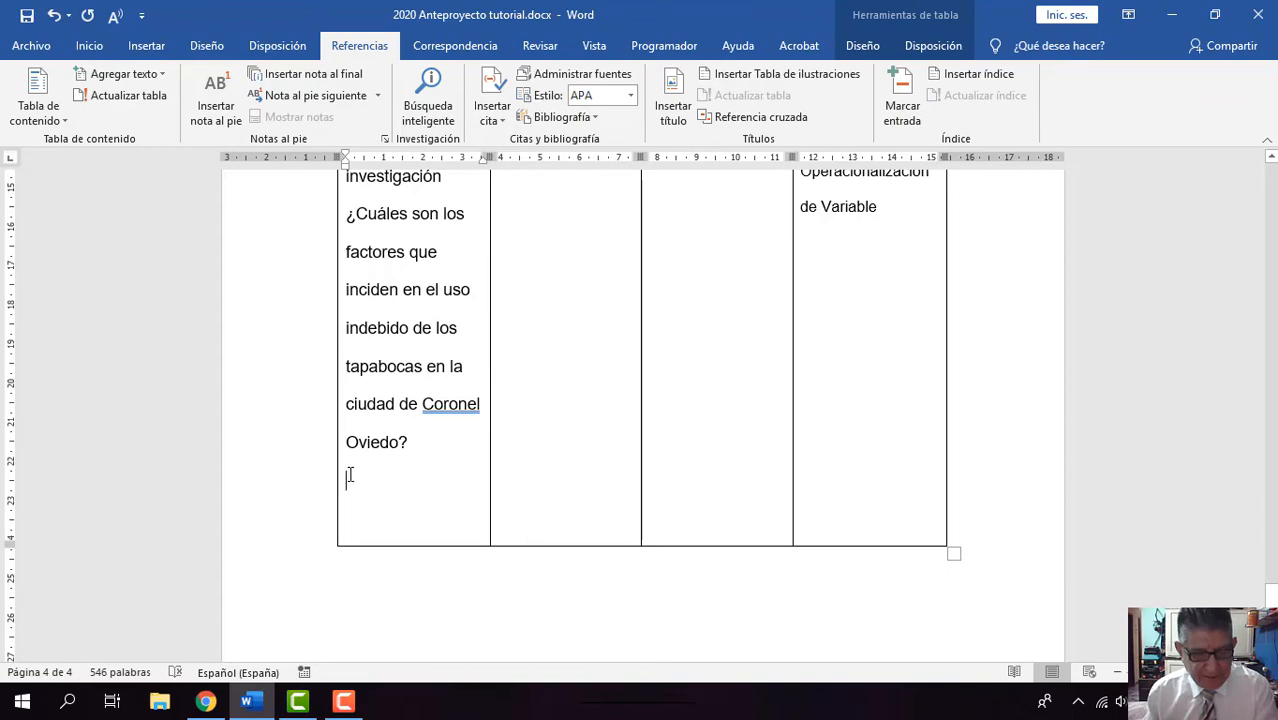
pyautogui.rightClick(350, 476)
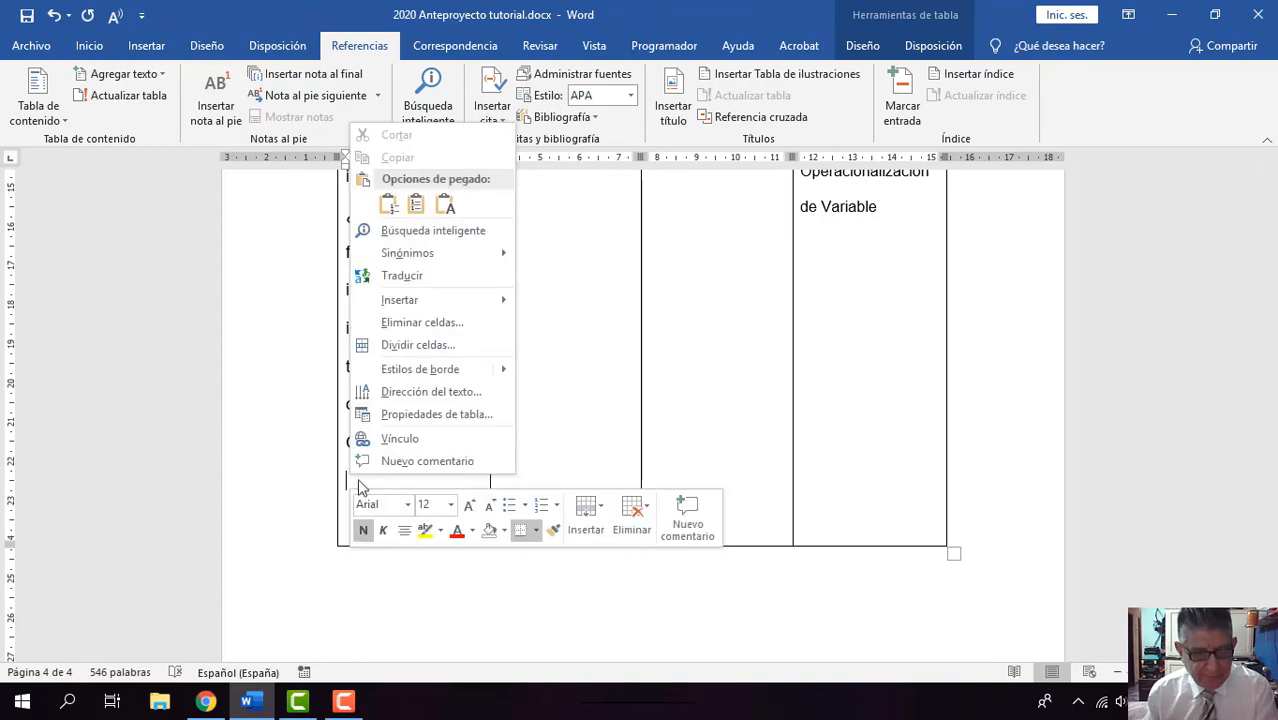
pyautogui.click(413, 207)
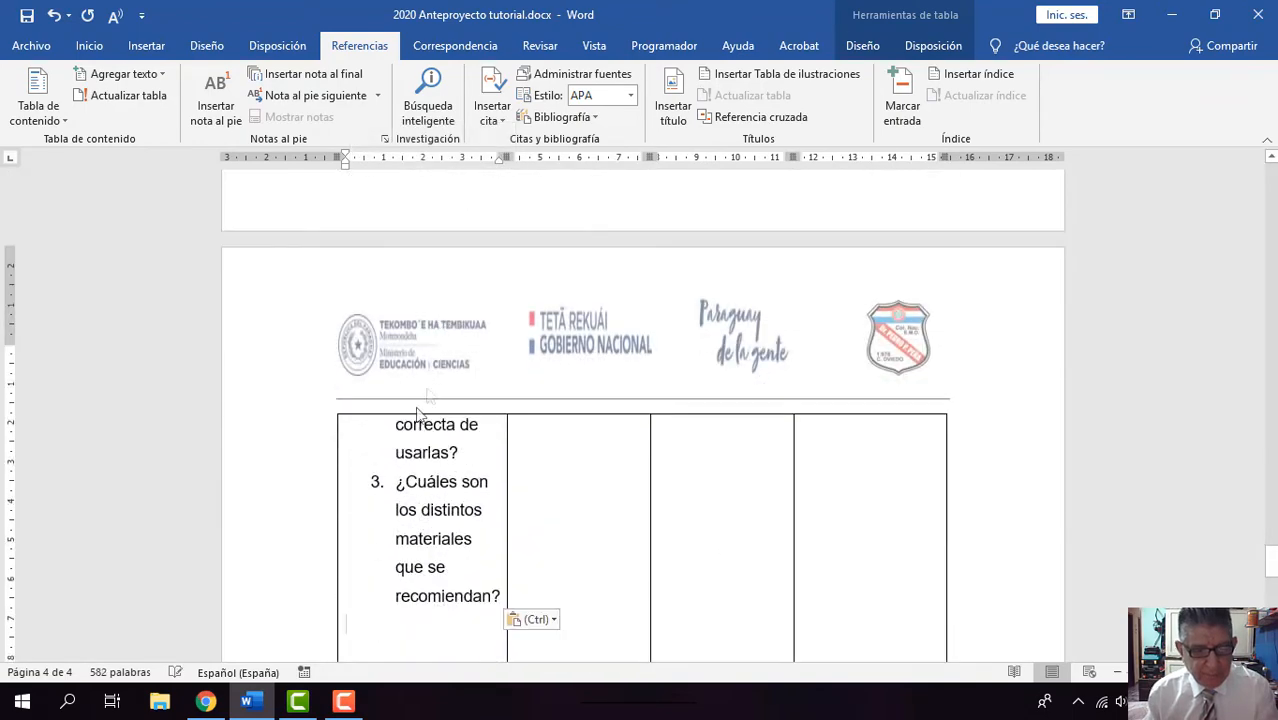
# Step: Review the questions pasted into the Matriz de Acción table and the Objetivo General and Objetivos Específicos on page 2
pyautogui.scroll(3, 385, 514)
pyautogui.scroll(10, 385, 517)
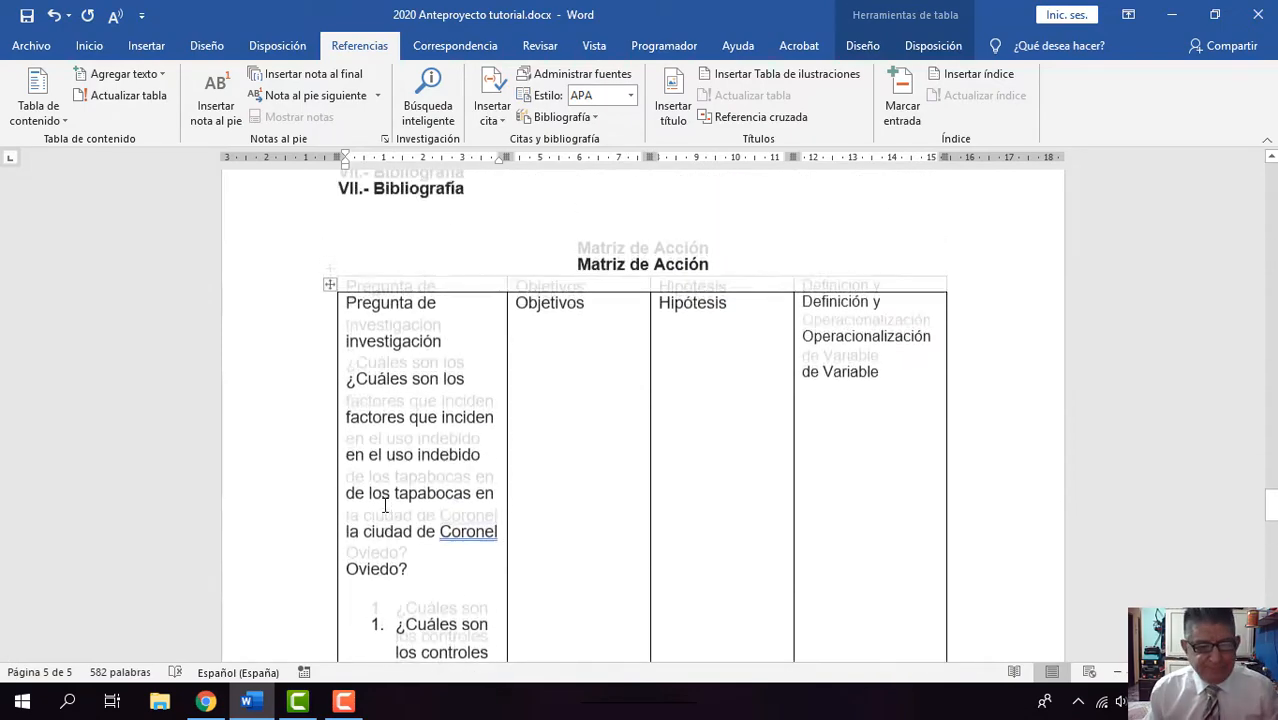
pyautogui.scroll(-3, 588, 430)
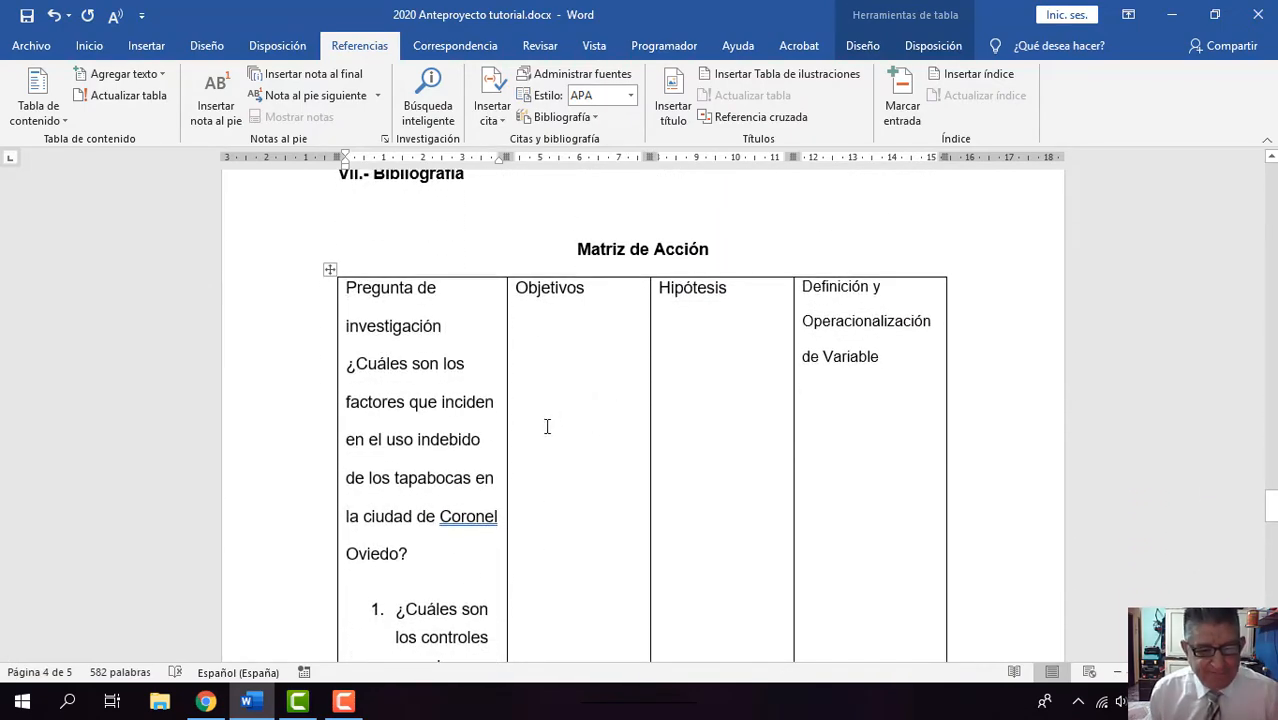
pyautogui.scroll(-2, 536, 400)
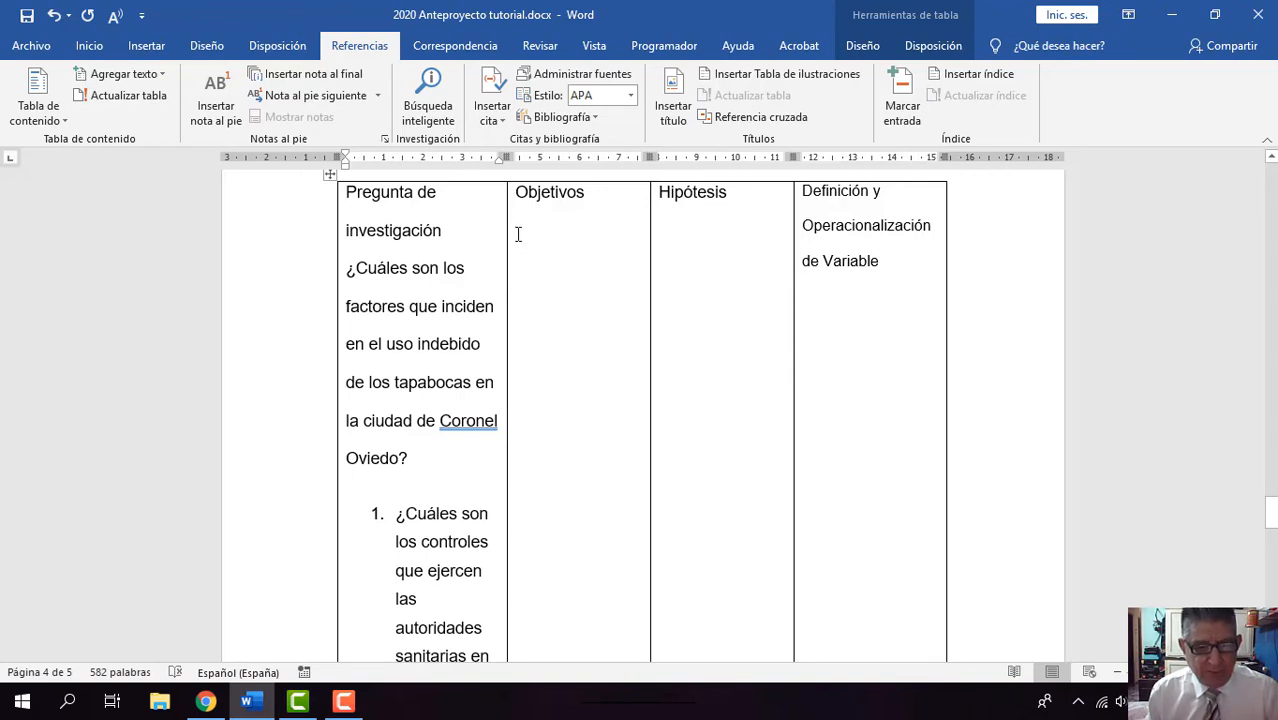
pyautogui.scroll(3, 570, 308)
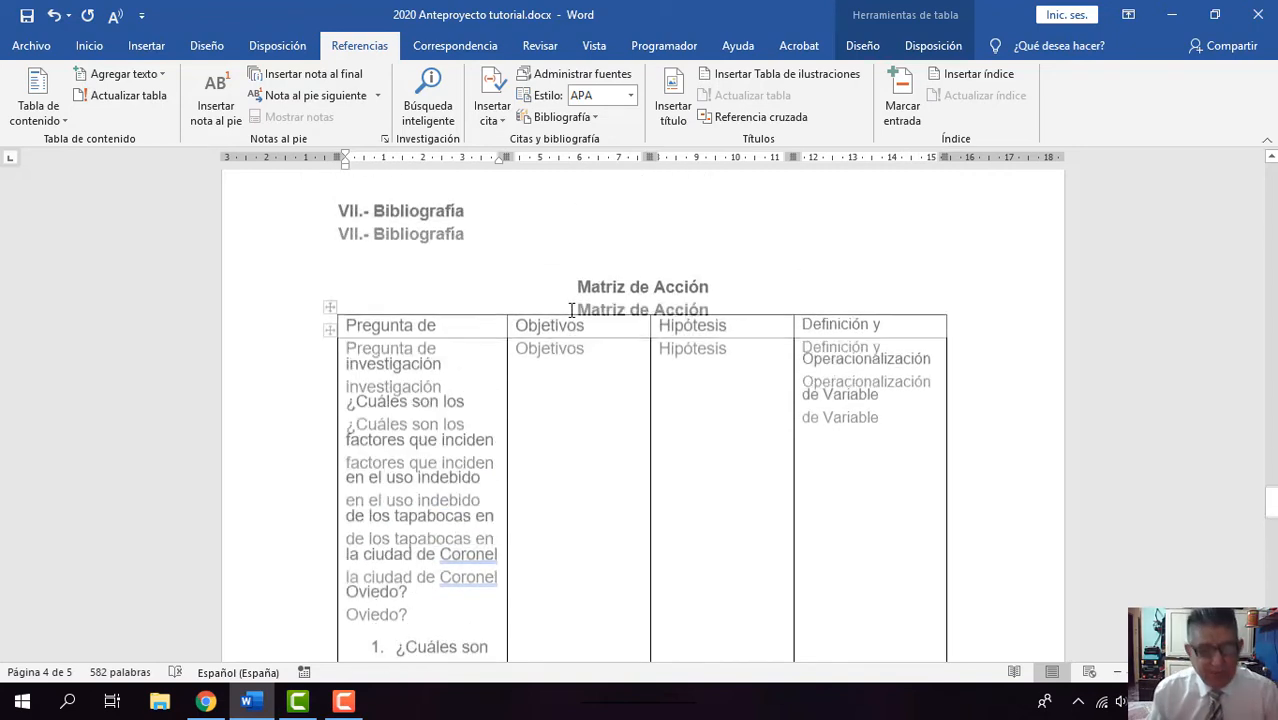
pyautogui.scroll(10, 576, 310)
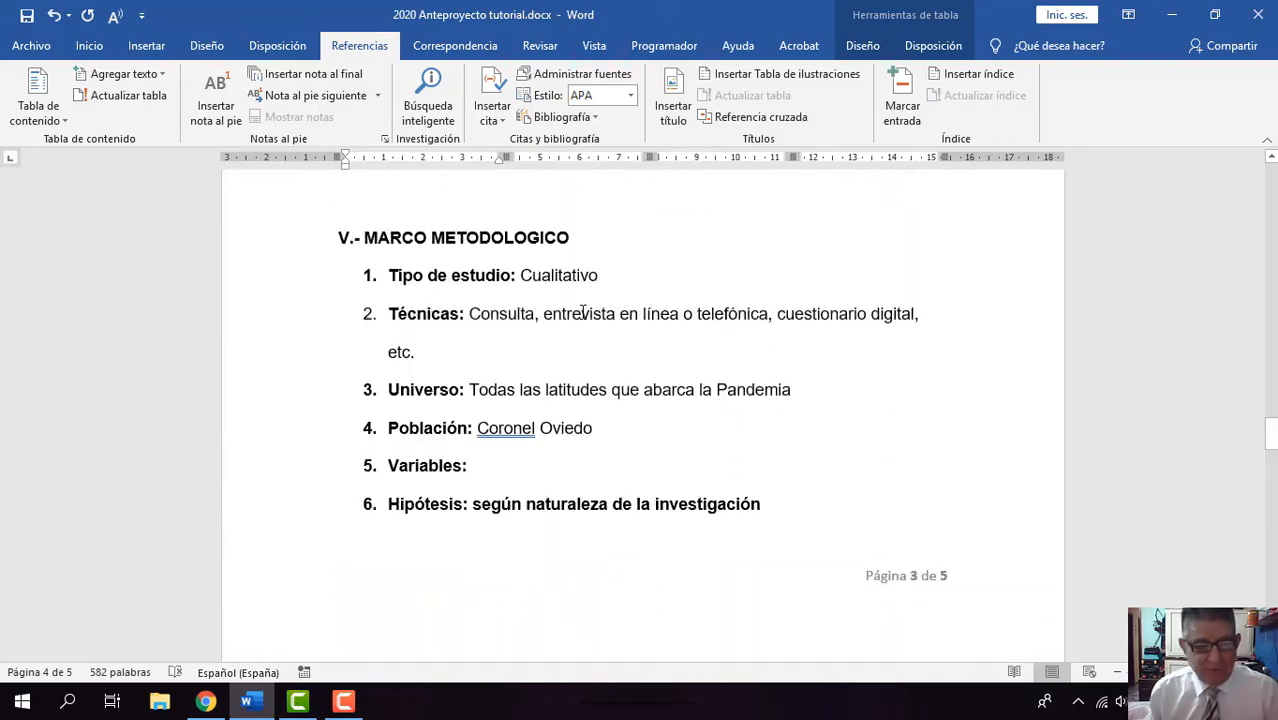
pyautogui.scroll(10, 584, 312)
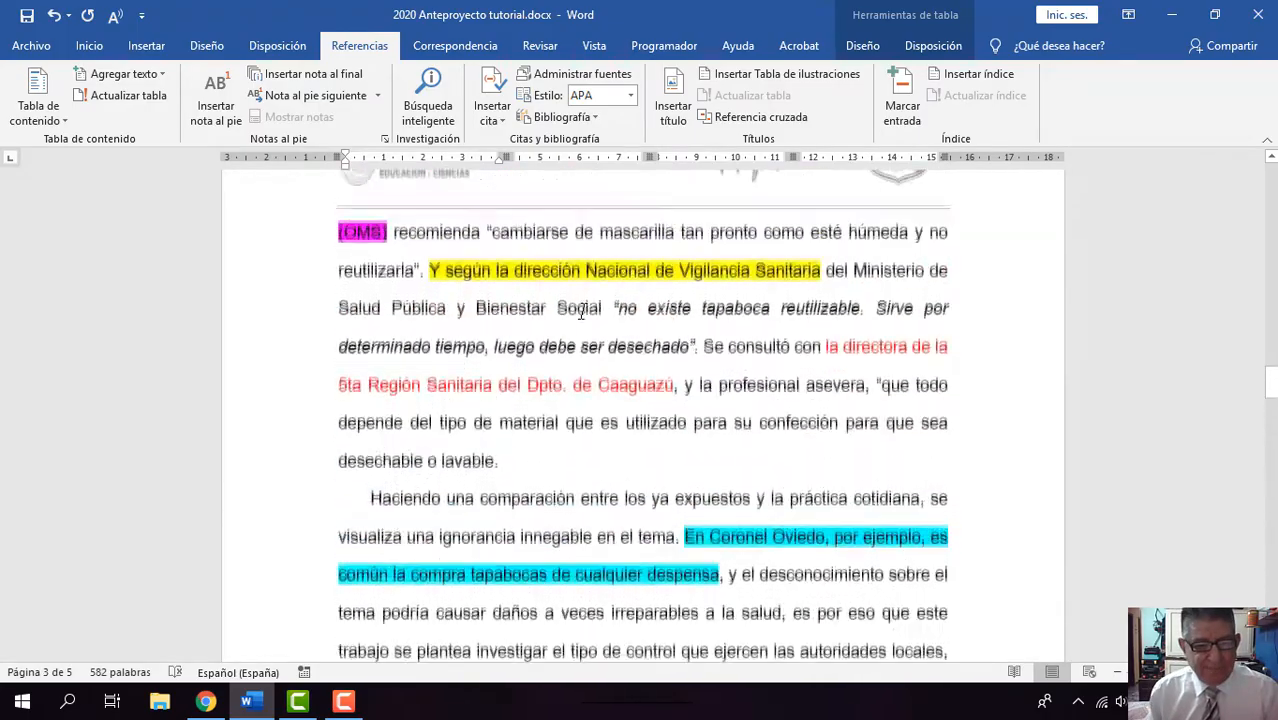
pyautogui.scroll(10, 584, 314)
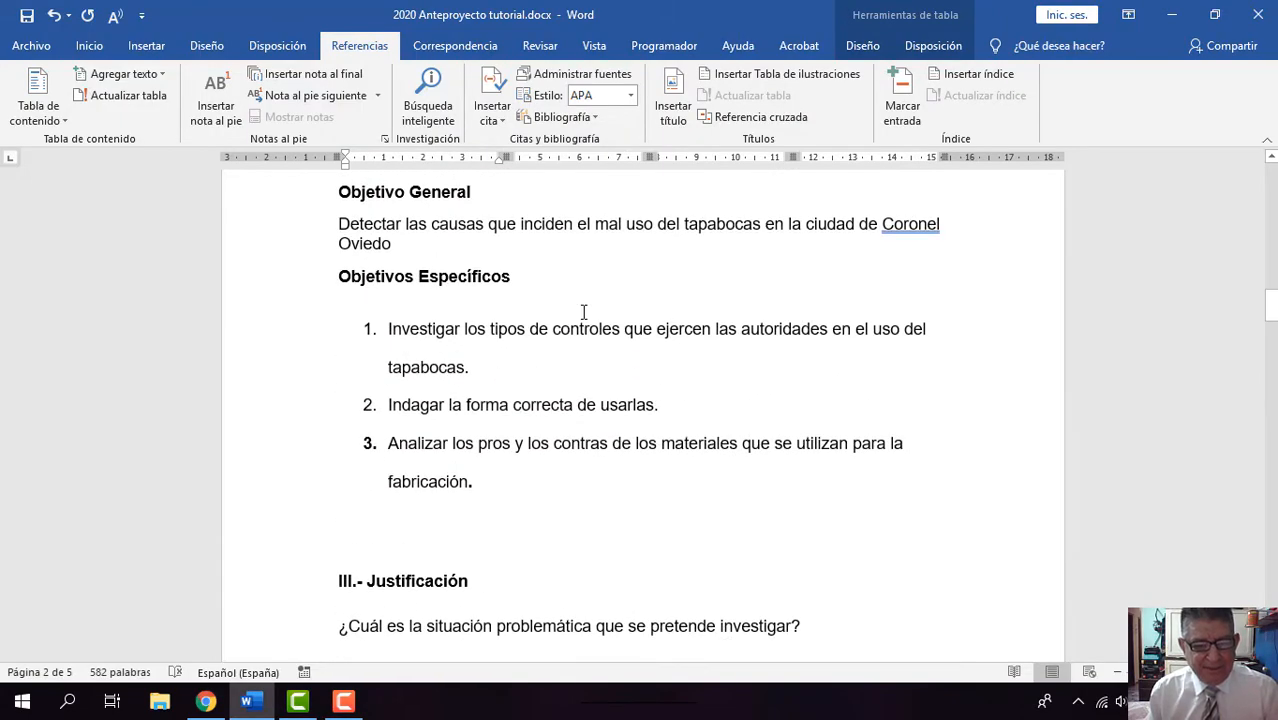
pyautogui.scroll(-15, 584, 312)
pyautogui.scroll(-15, 584, 312)
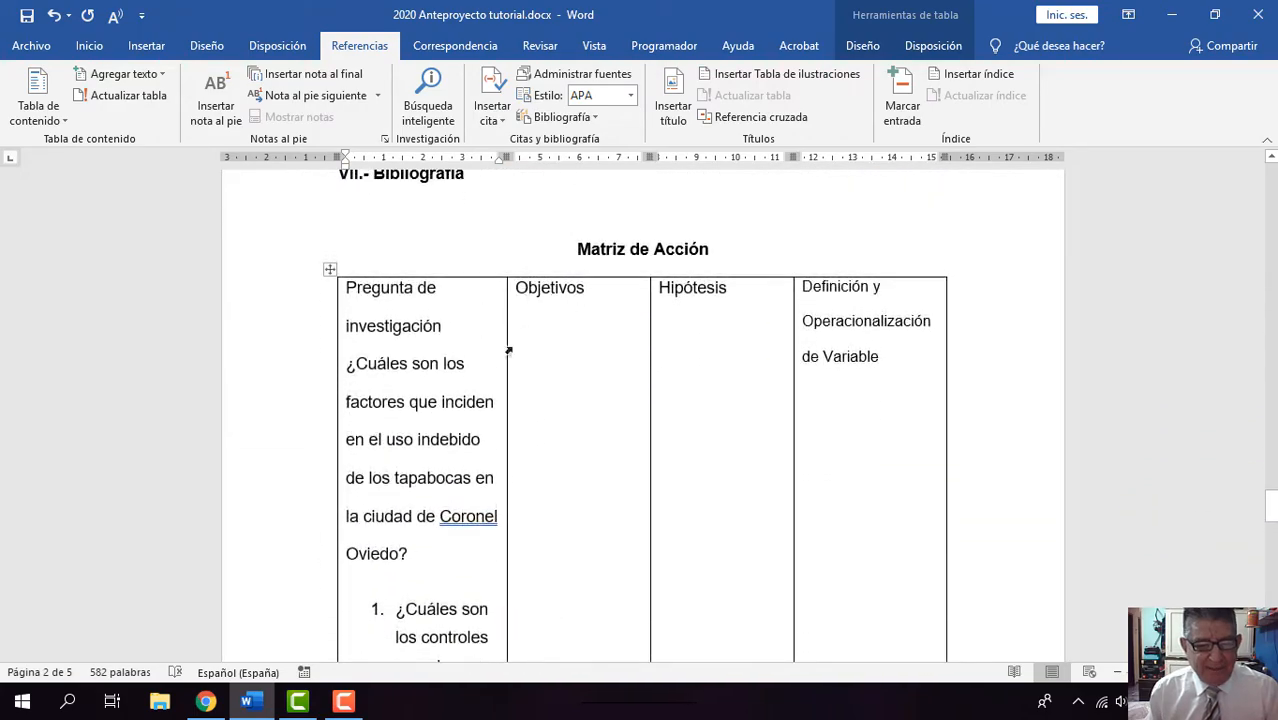
# Step: Add the text "Detecta las causas de los factores que inciden" on a new line under the Objetivos heading in the Matriz de Acción table
pyautogui.click(528, 320)
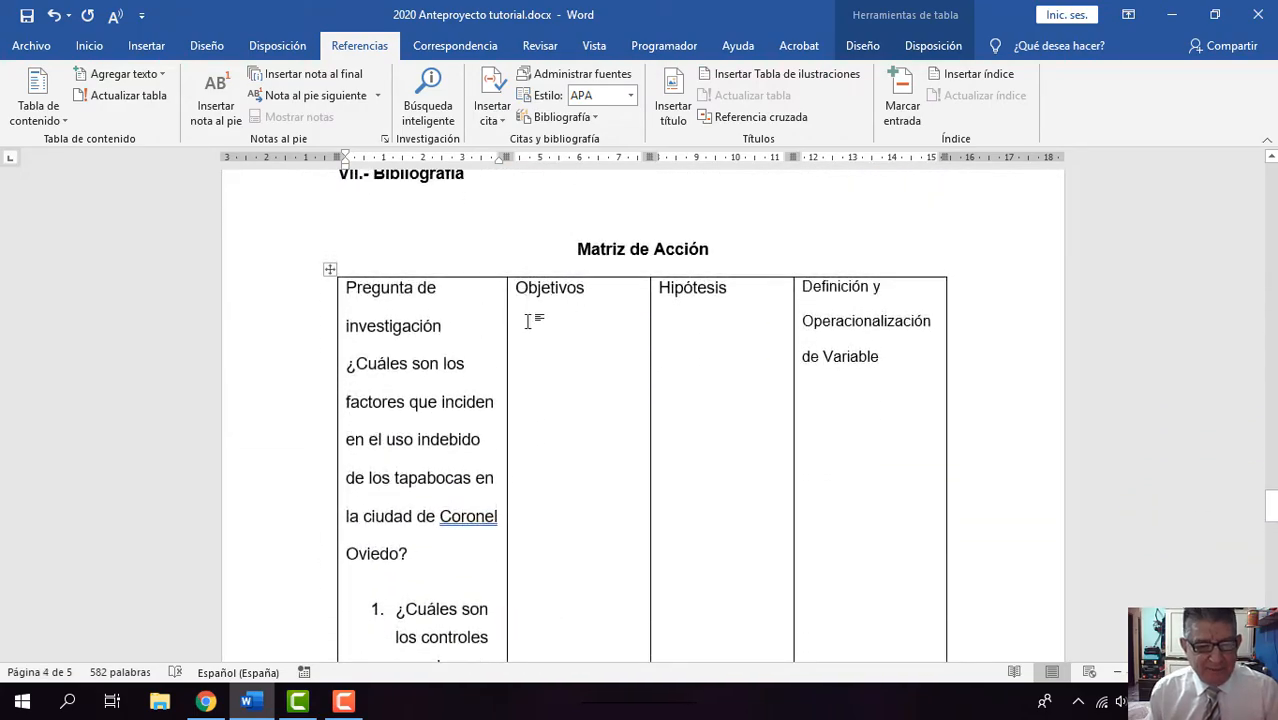
pyautogui.click(594, 296)
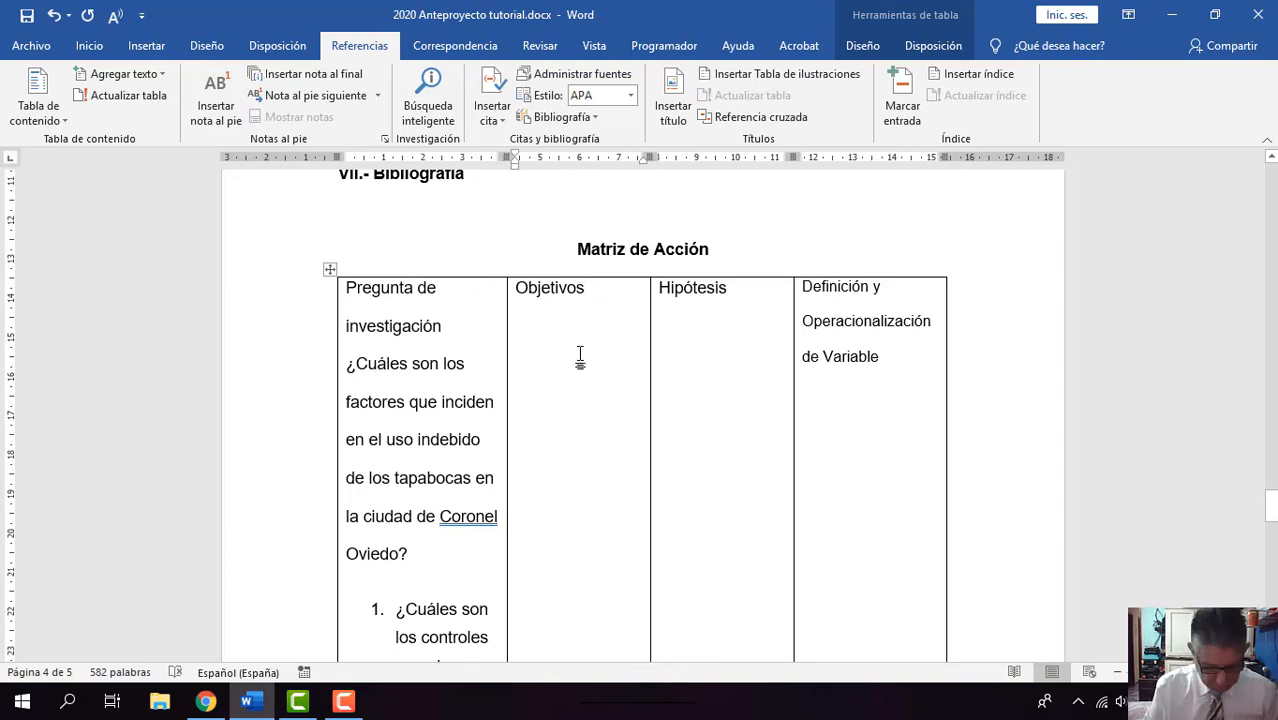
pyautogui.press('Return')
pyautogui.write('De')
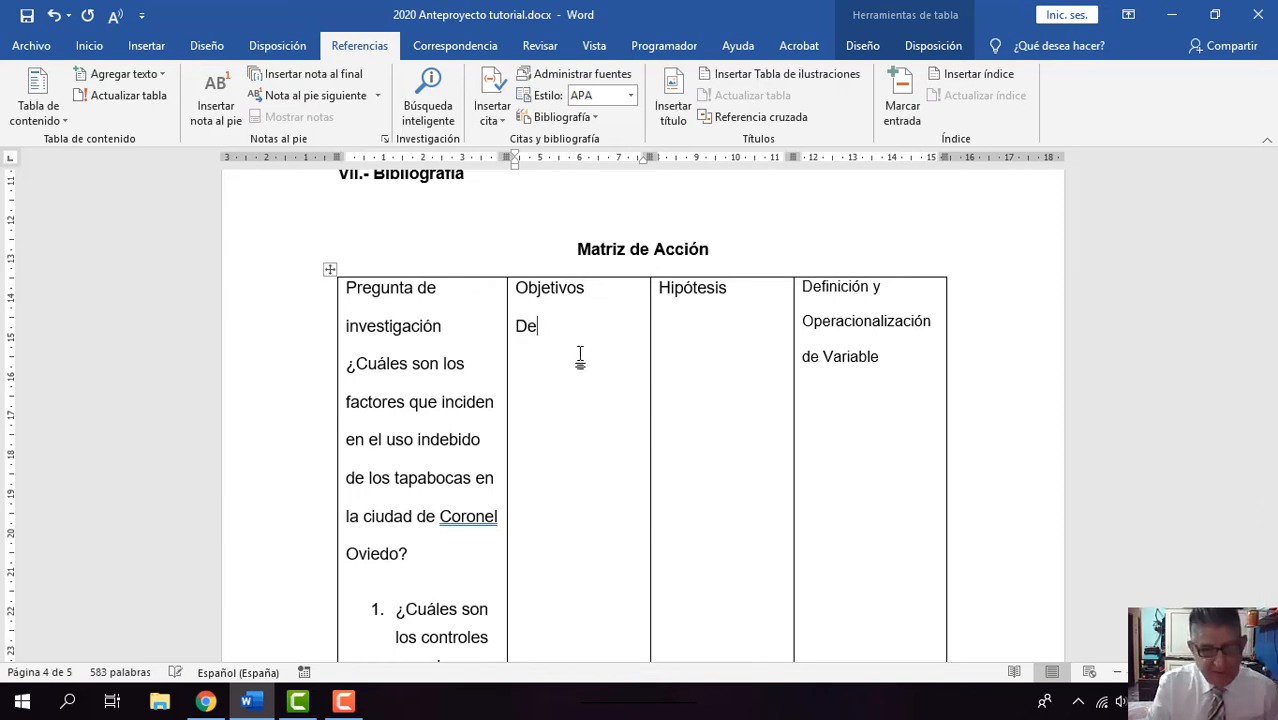
pyautogui.write('tecta l')
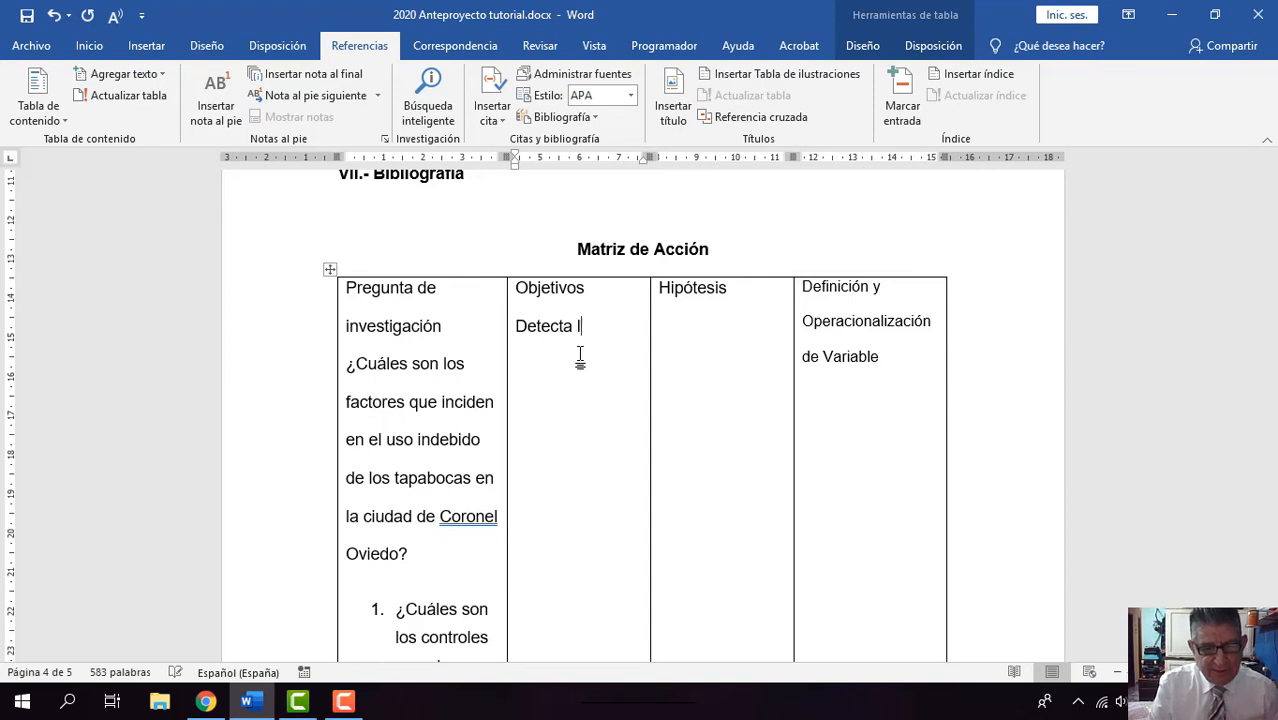
pyautogui.write('as cau')
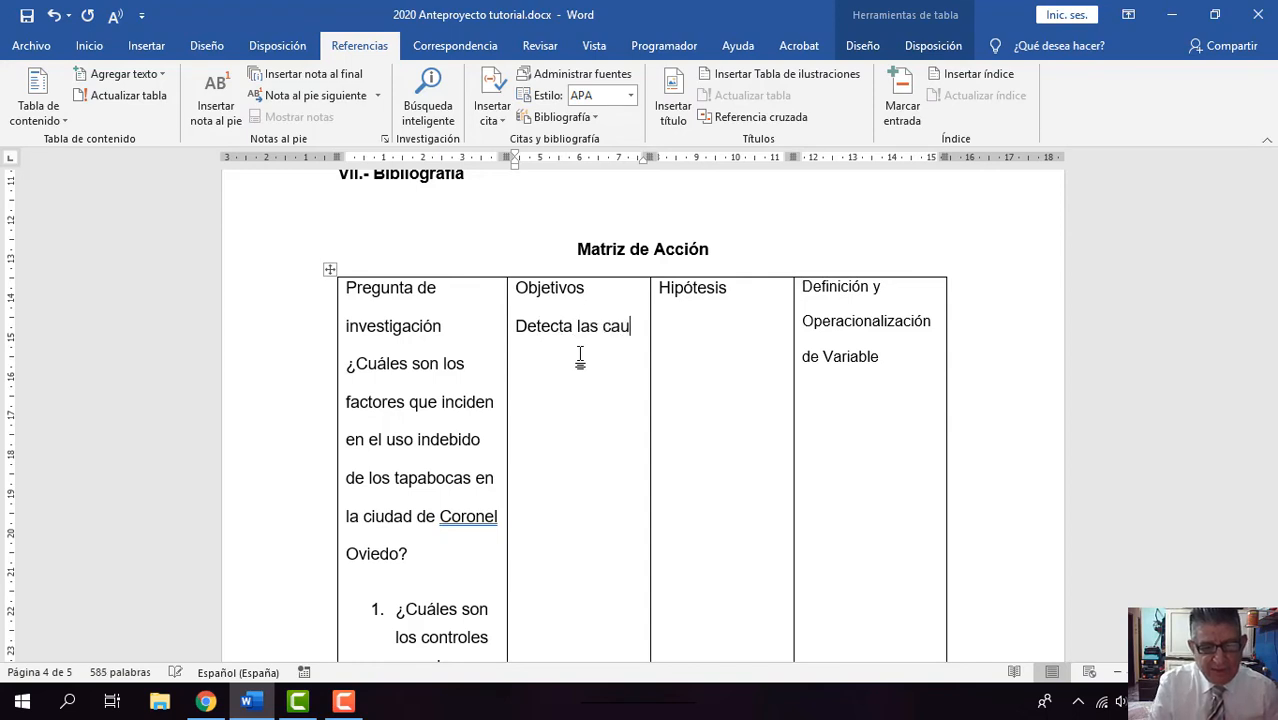
pyautogui.write('sas')
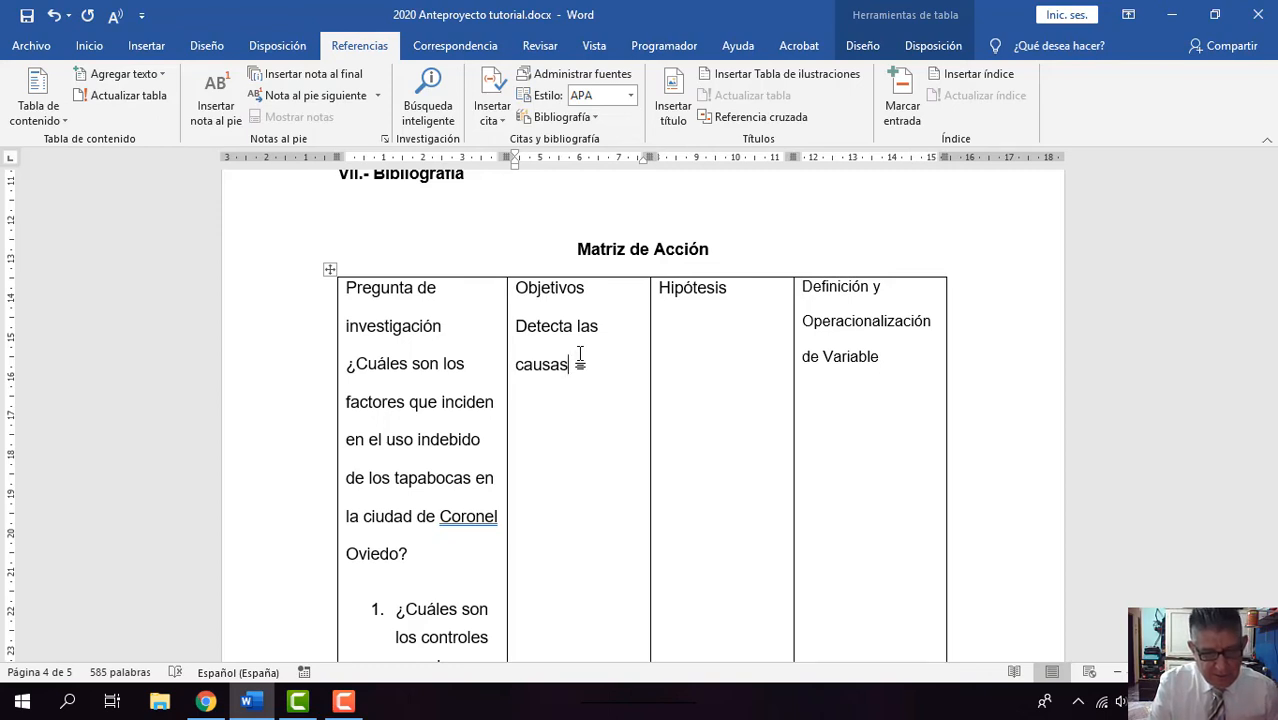
pyautogui.write('de l')
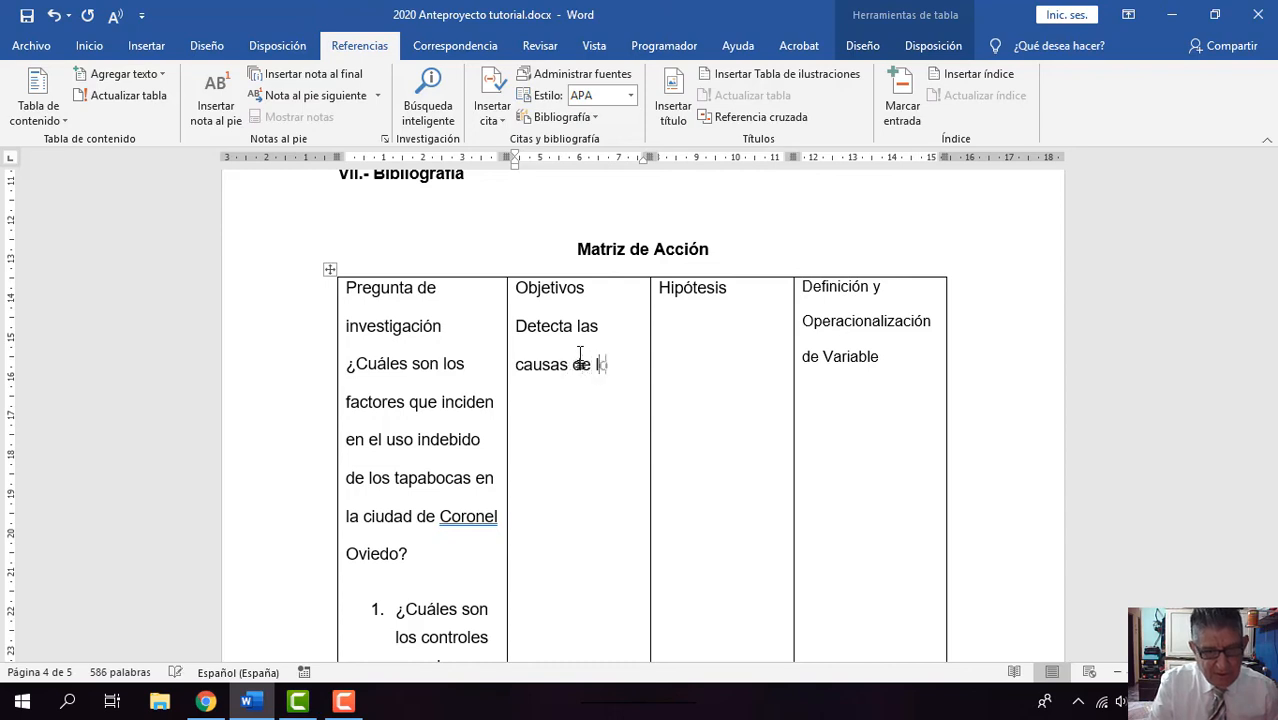
pyautogui.write('os factor')
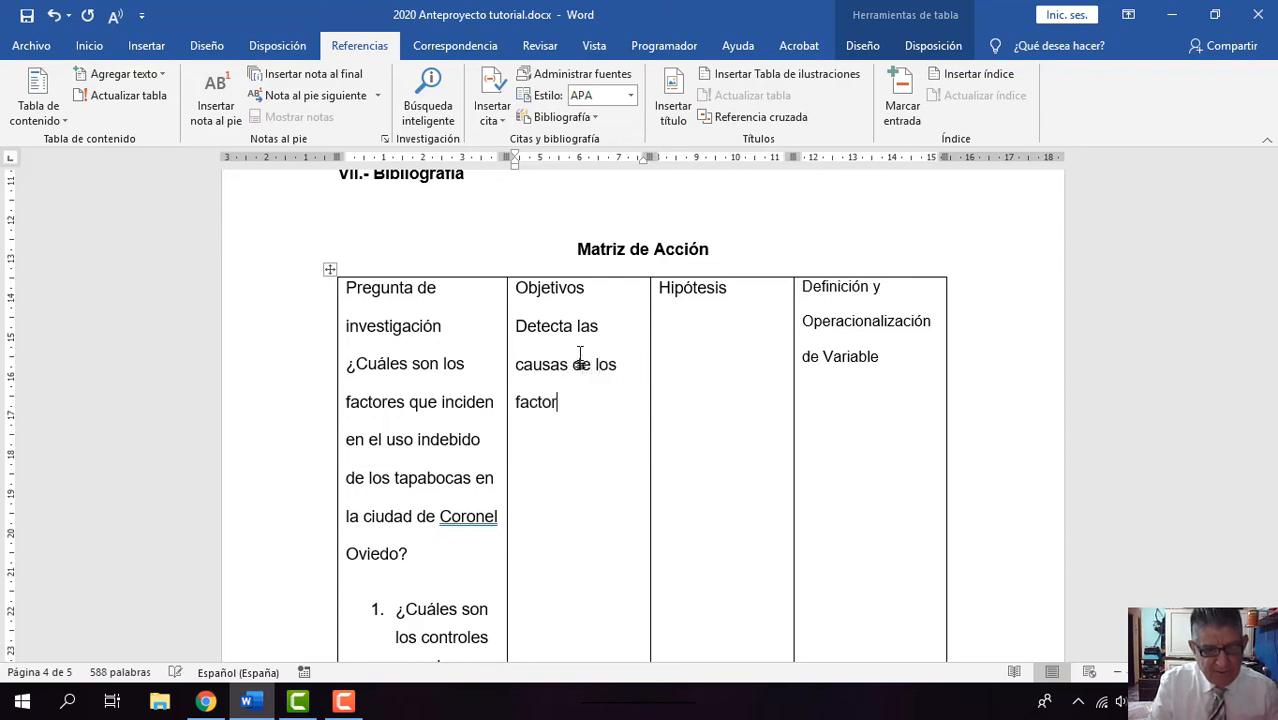
pyautogui.write('es que inciden')
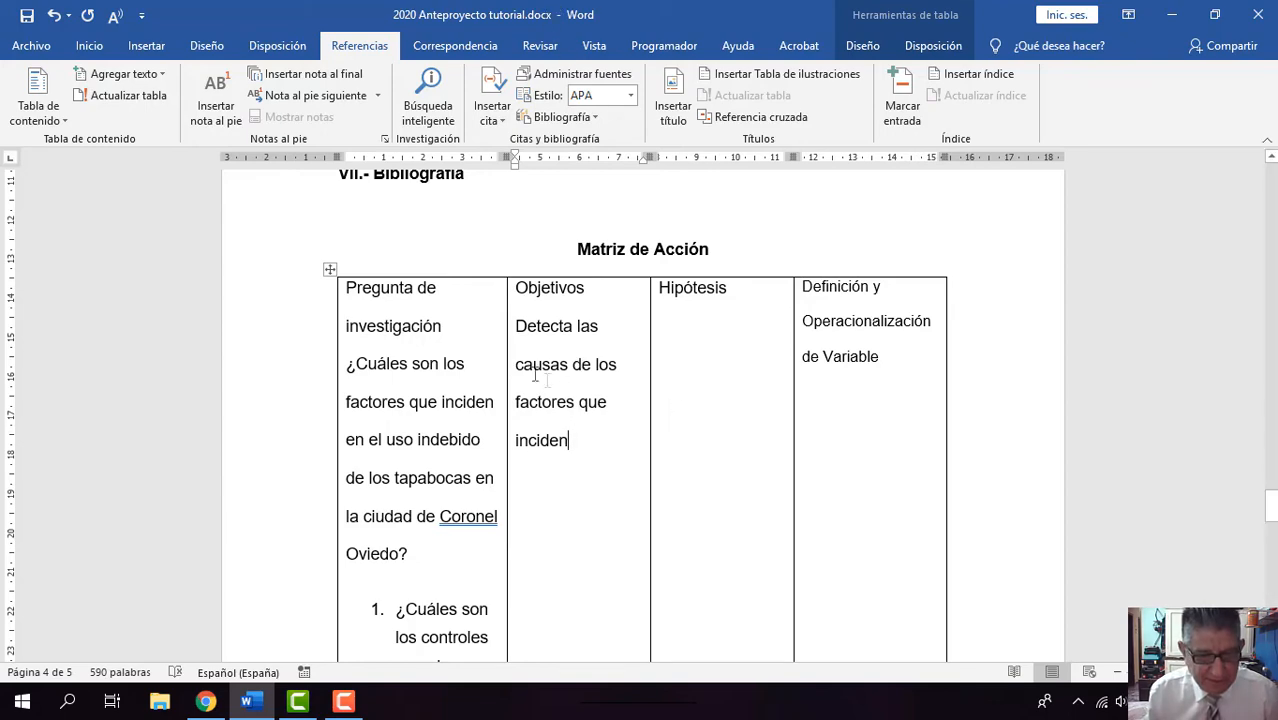
# Step: Examine the specific questions beside the Objetivos column in the Matriz de Acción table, then the Recursos items above it
pyautogui.scroll(-1, 518, 349)
pyautogui.scroll(-3, 518, 349)
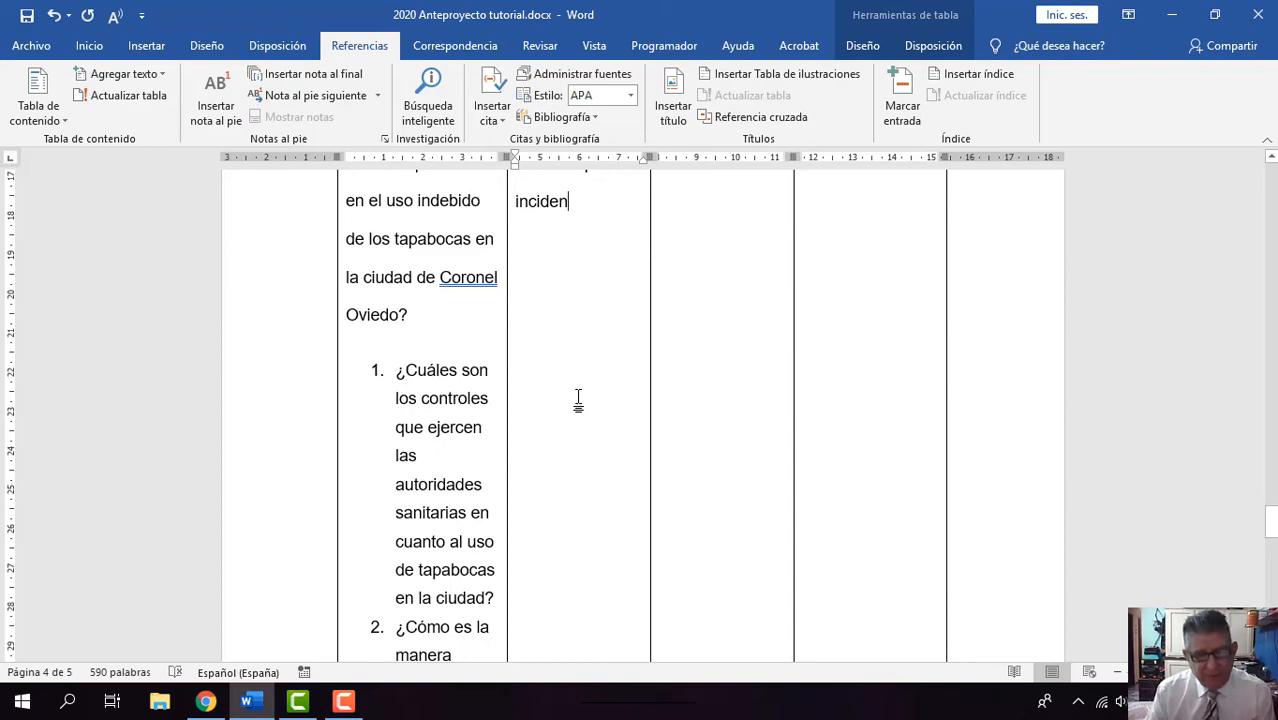
pyautogui.scroll(5, 578, 400)
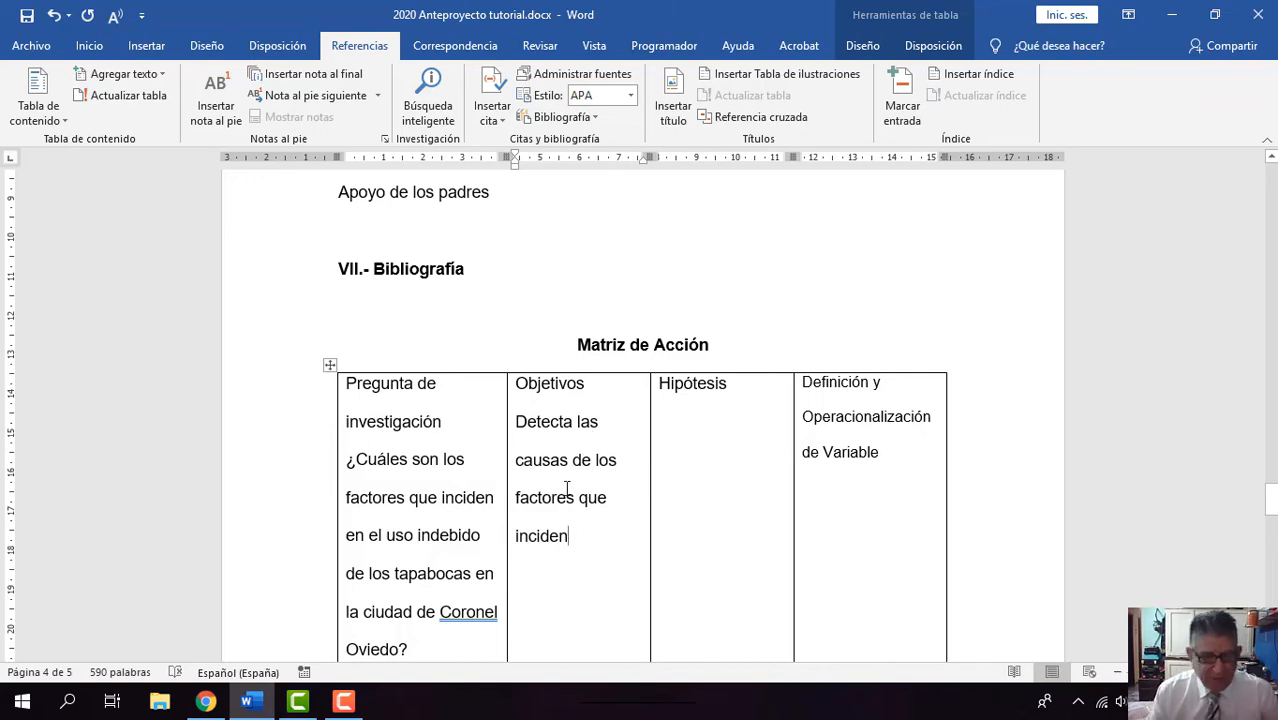
pyautogui.scroll(2, 566, 488)
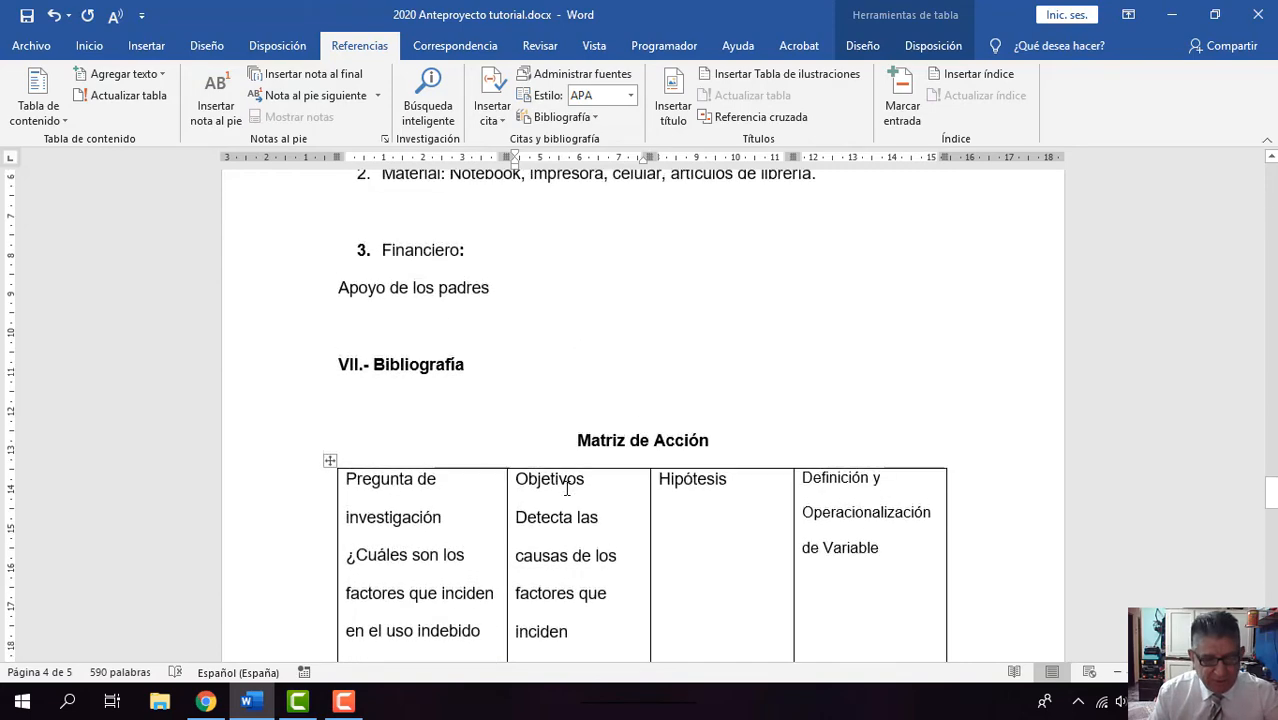
pyautogui.scroll(1, 567, 487)
pyautogui.scroll(2, 454, 450)
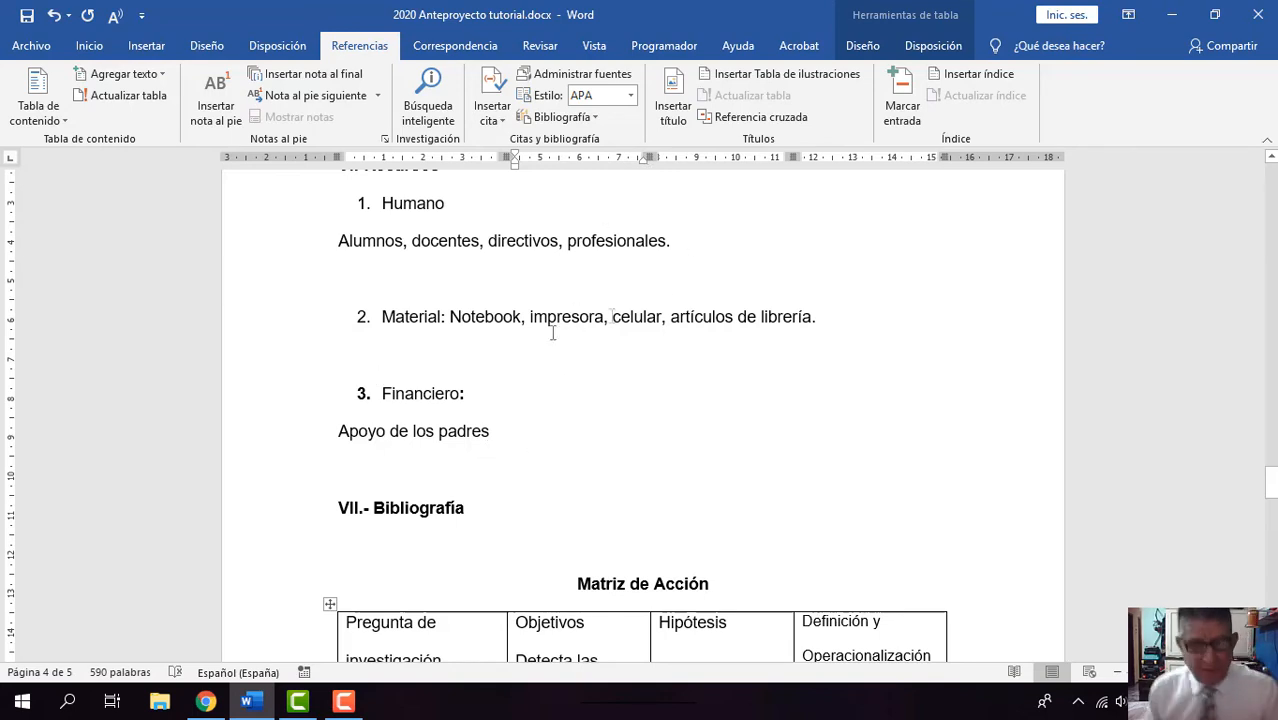
# Step: Review the Planteamiento del Problema section across pages 2 and 3, focusing on its highlighted source references
pyautogui.scroll(10, 593, 218)
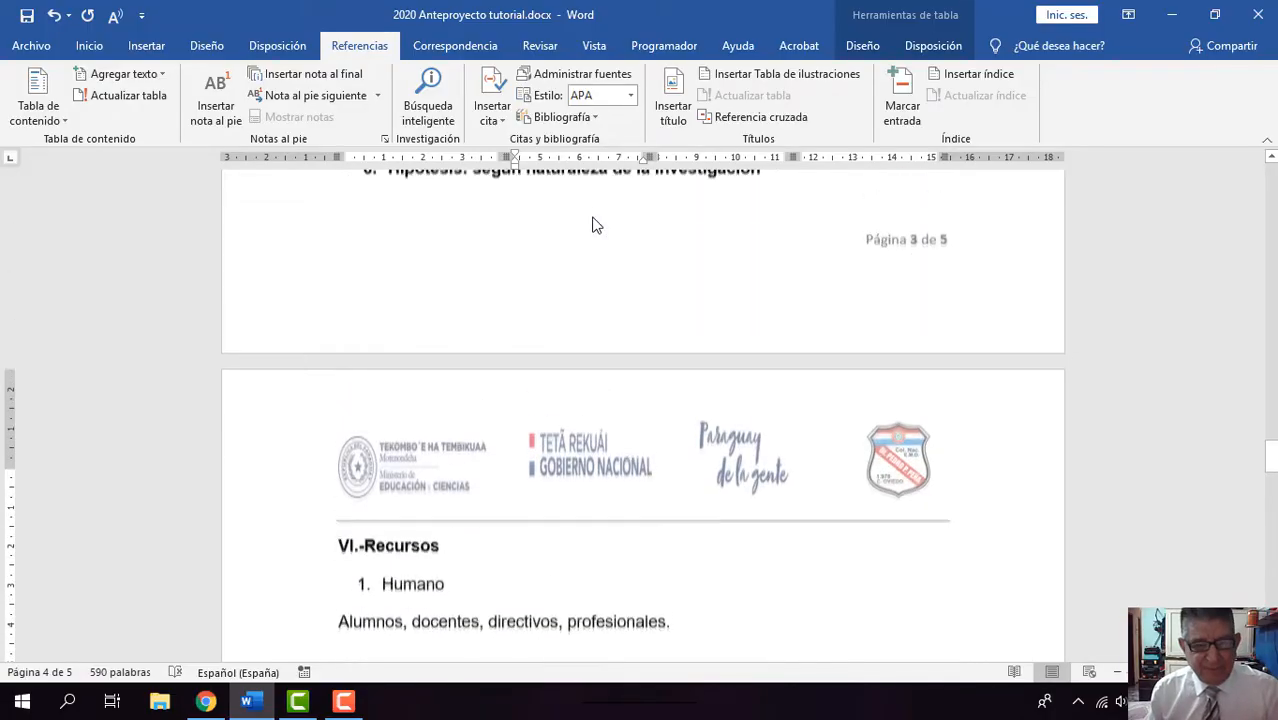
pyautogui.scroll(15, 593, 218)
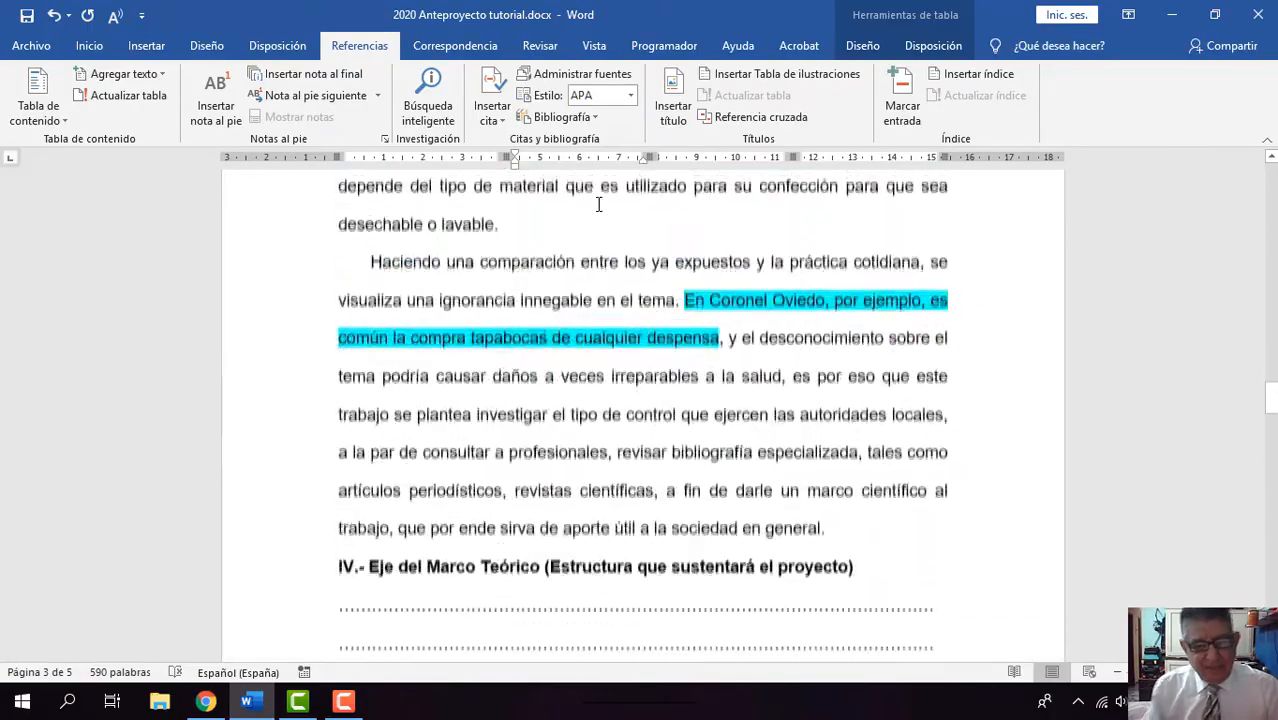
pyautogui.scroll(-2, 598, 204)
pyautogui.scroll(4, 598, 204)
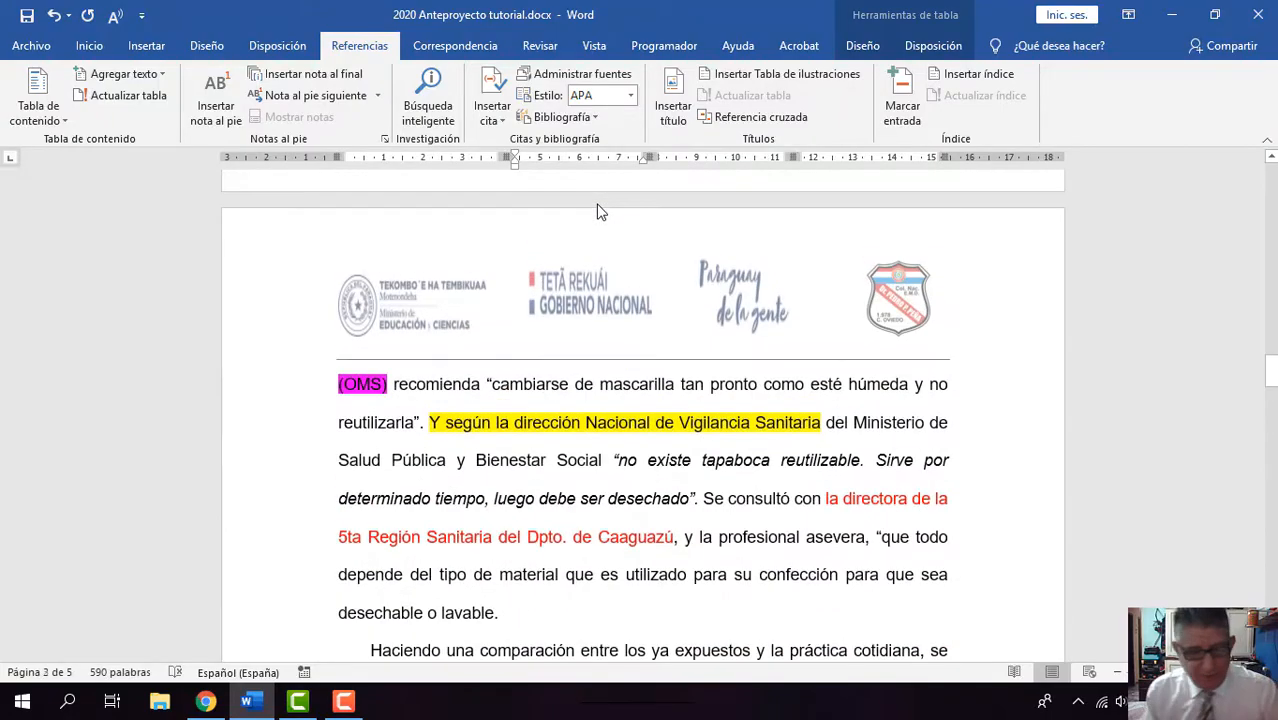
pyautogui.scroll(3, 598, 208)
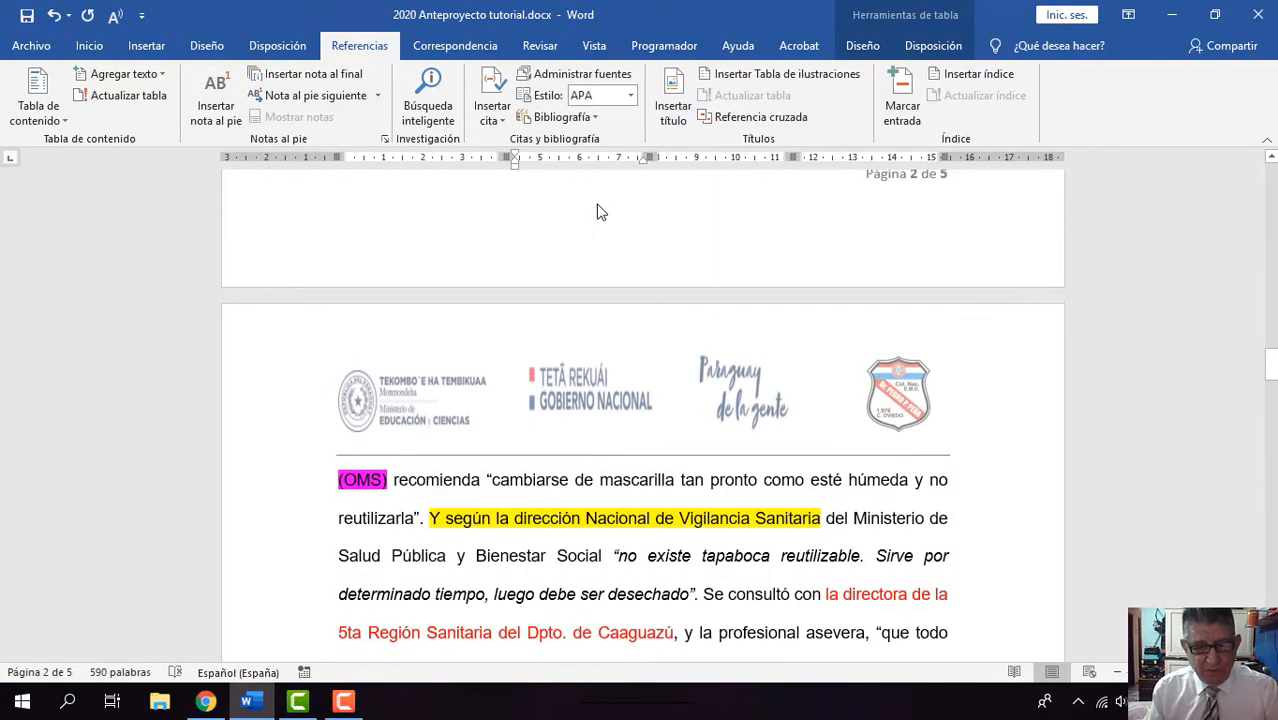
pyautogui.scroll(4, 600, 212)
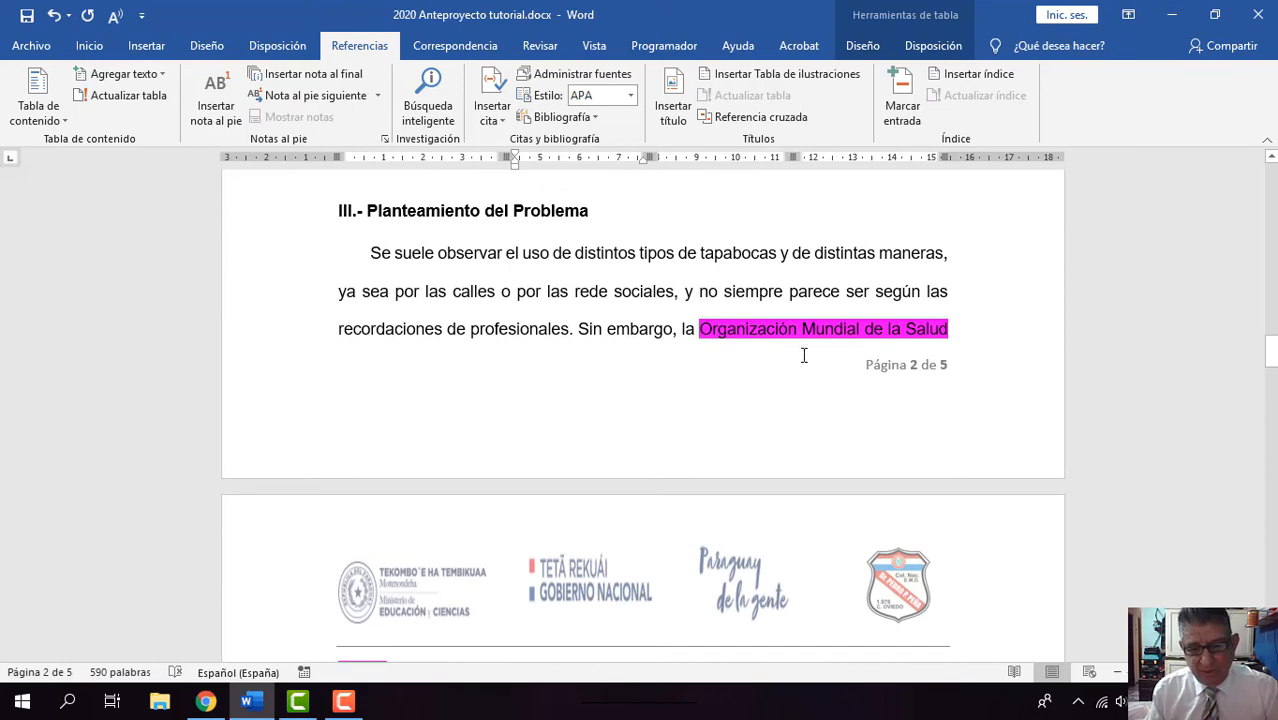
pyautogui.scroll(-2, 660, 316)
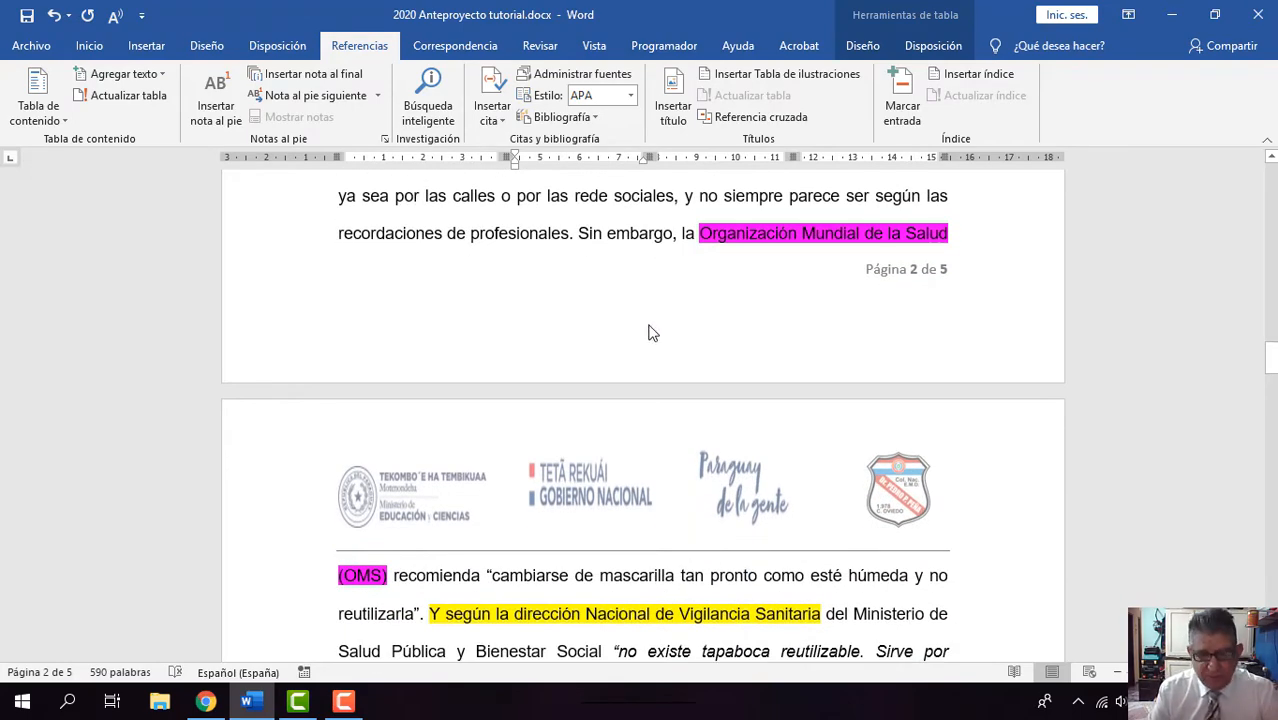
pyautogui.scroll(2, 648, 333)
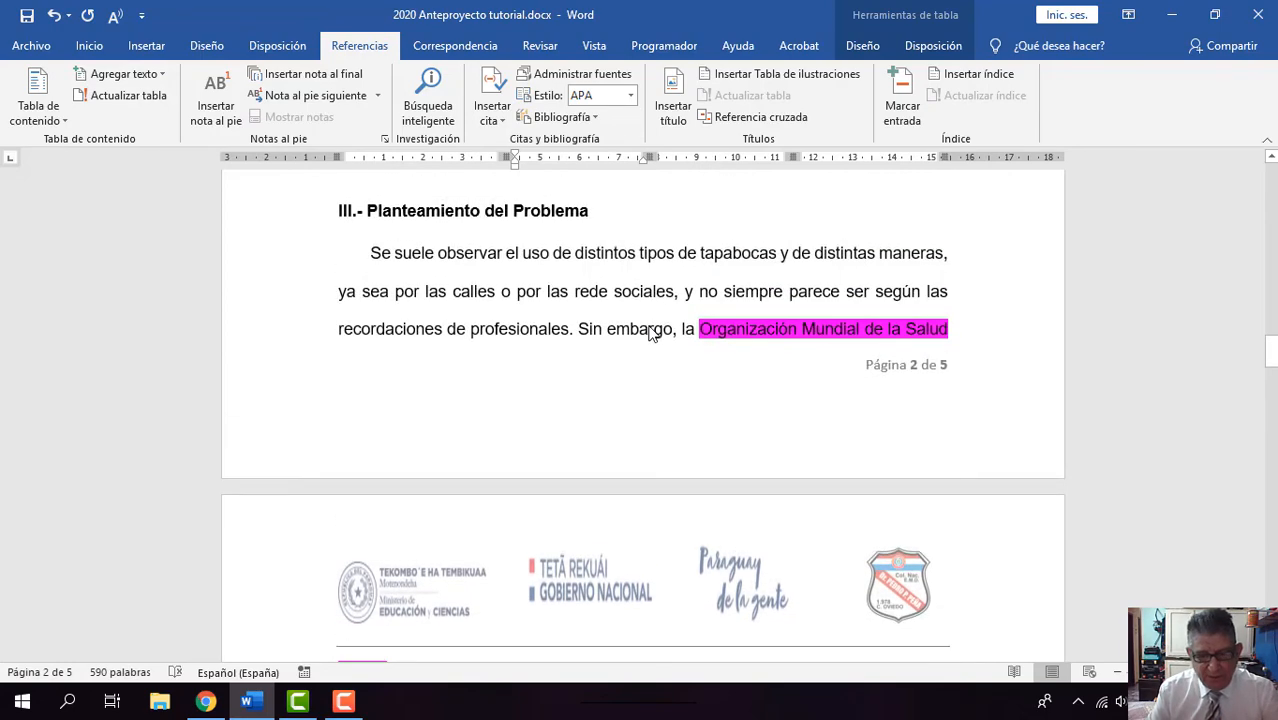
# Step: Read the OMS recommendation and the Dirección Nacional de Vigilancia Sanitaria quotation in the Planteamiento del Problema section
pyautogui.scroll(-2, 652, 335)
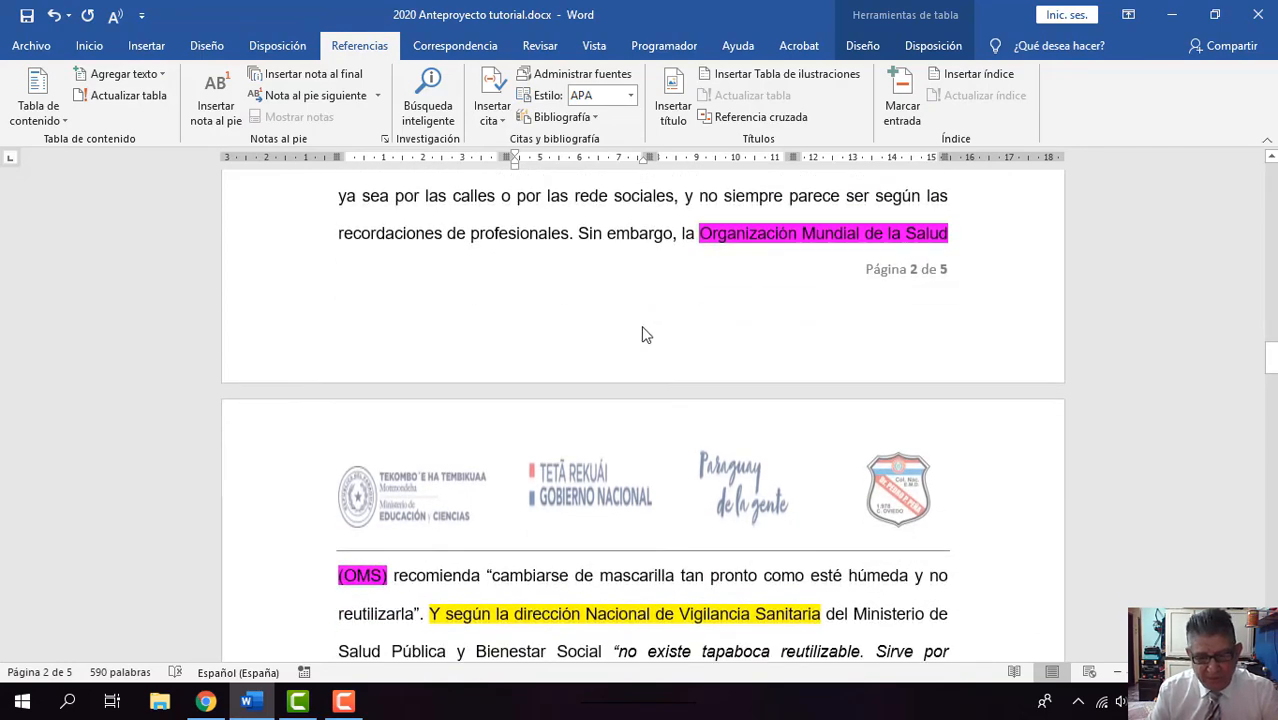
pyautogui.scroll(-1, 645, 335)
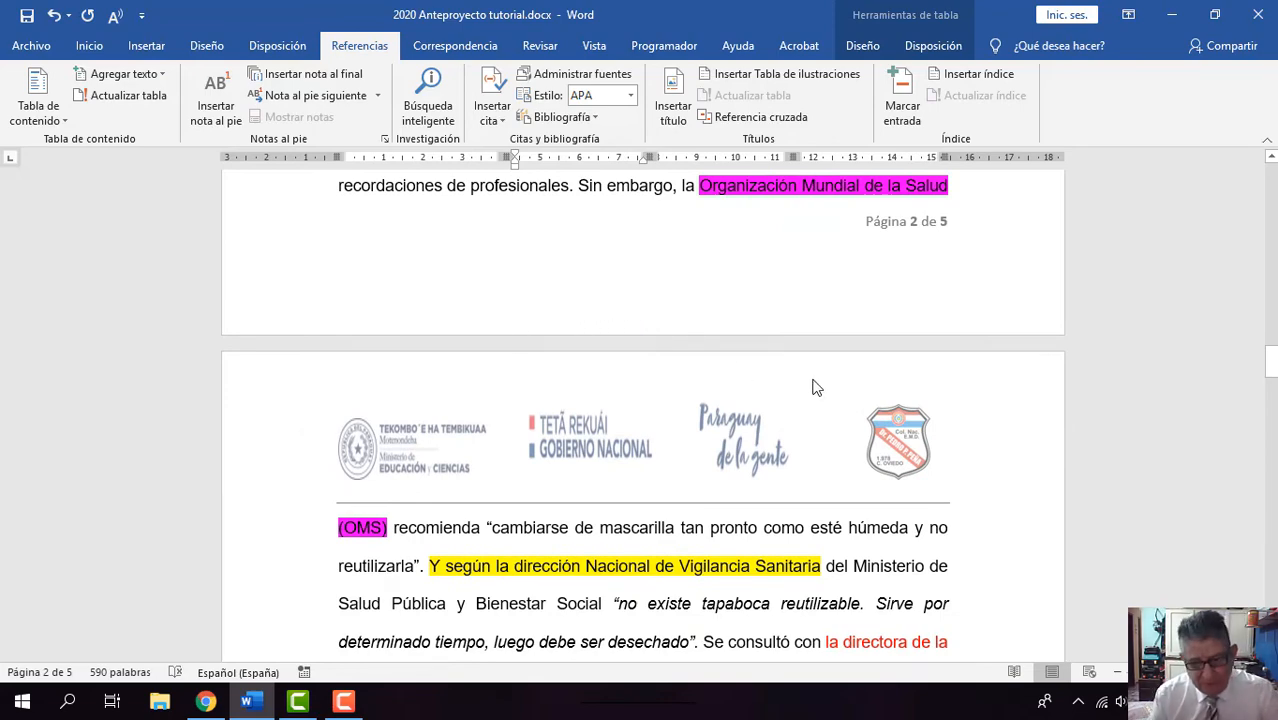
pyautogui.scroll(-1, 815, 388)
pyautogui.scroll(-4, 815, 378)
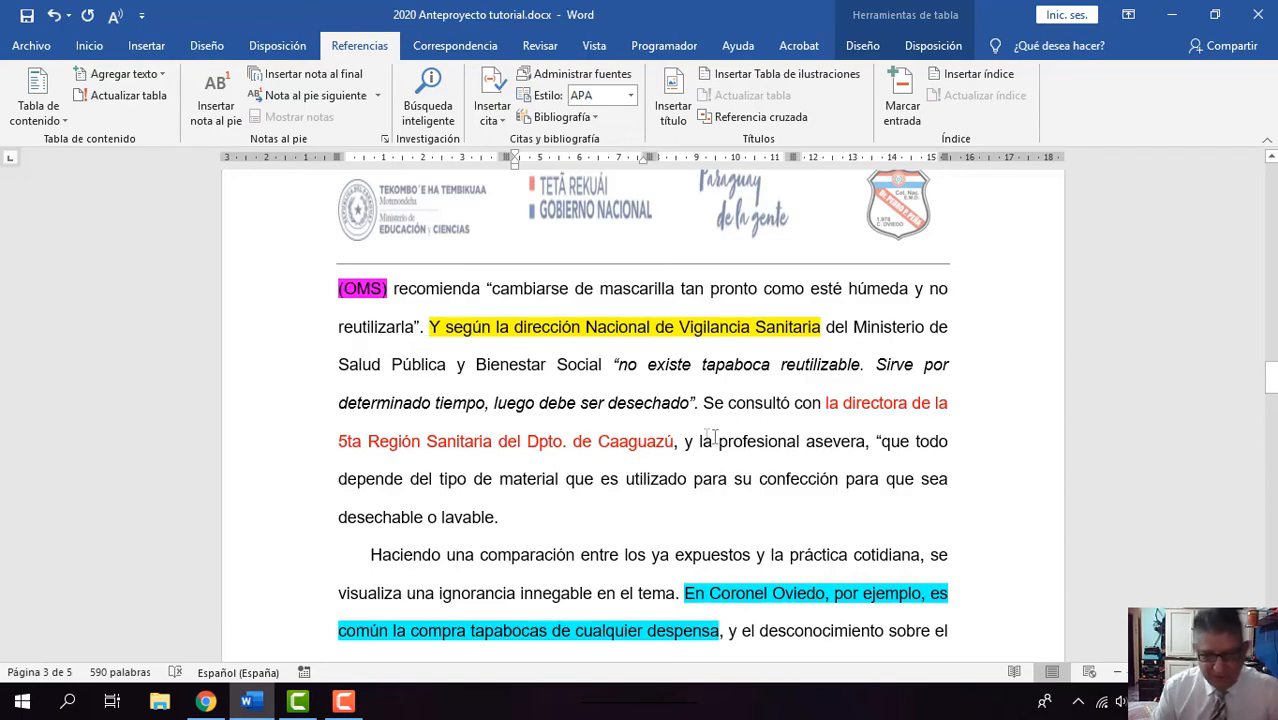
pyautogui.scroll(2, 696, 440)
pyautogui.scroll(3, 696, 446)
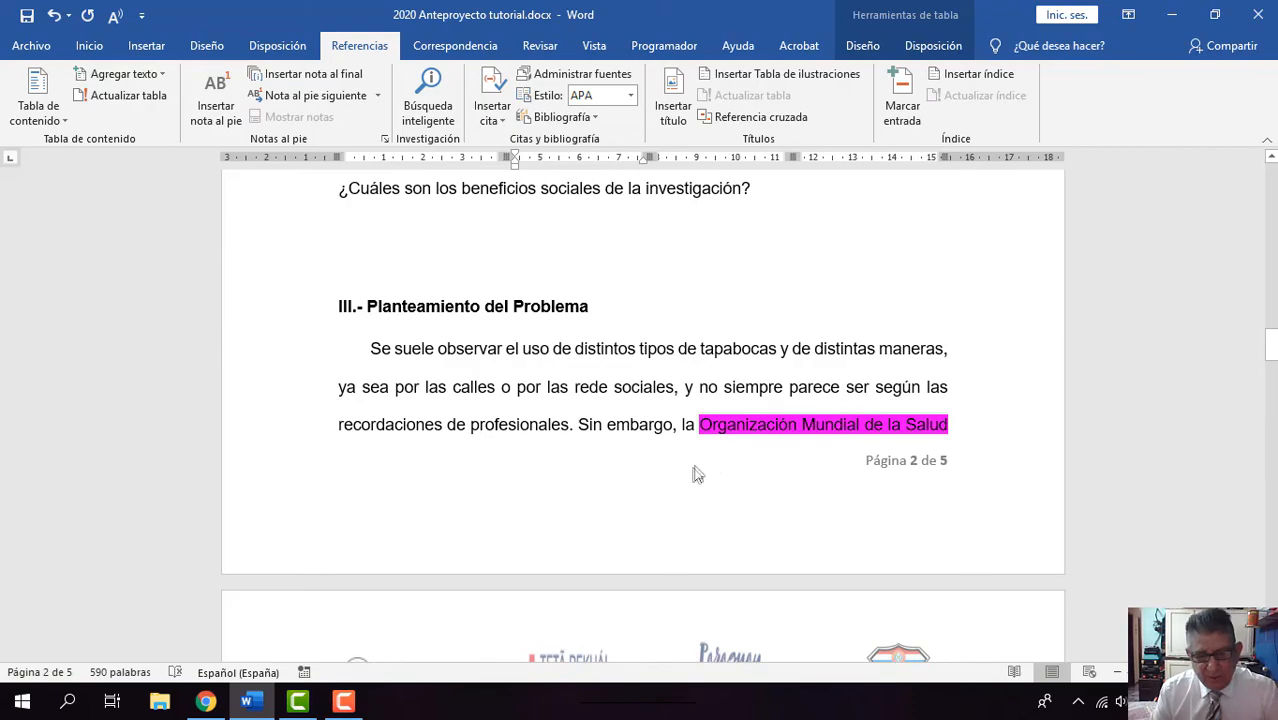
pyautogui.scroll(-2, 690, 475)
pyautogui.scroll(-3, 684, 474)
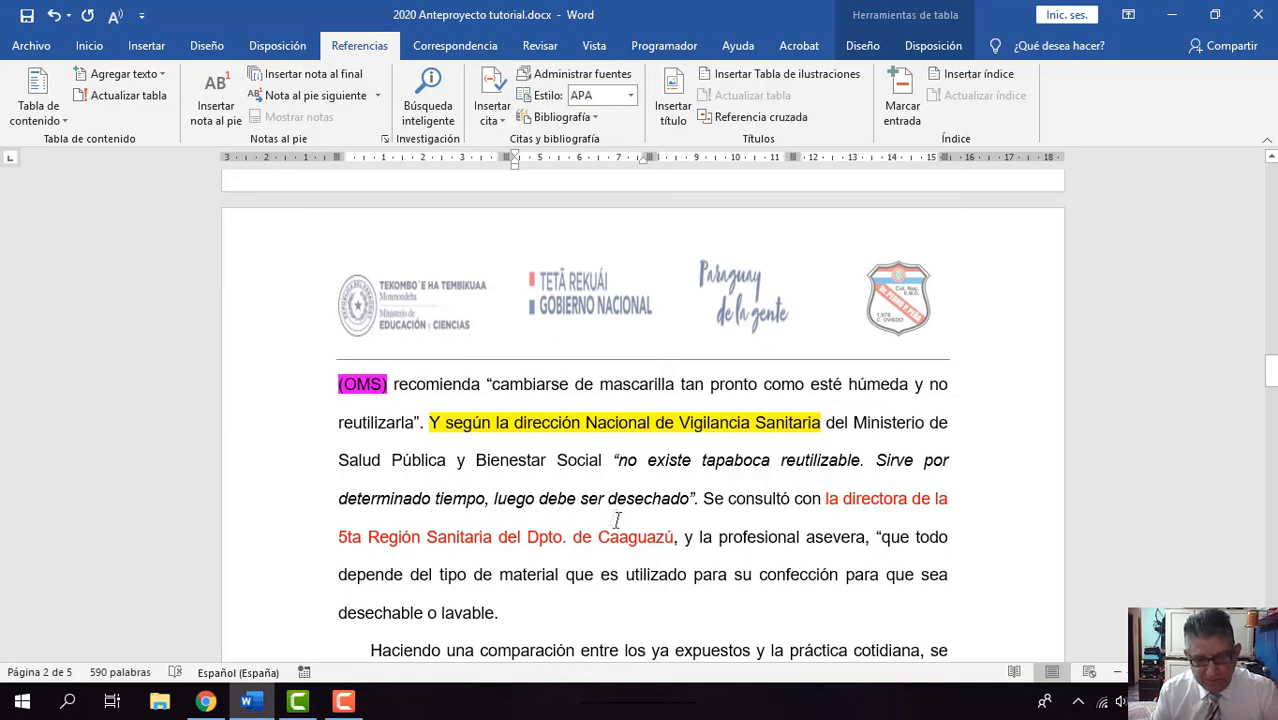
# Step: Place the insertion point after the quotation ending "luego debe ser desechado" and check the available bibliography styles, keeping APA
pyautogui.click(693, 503)
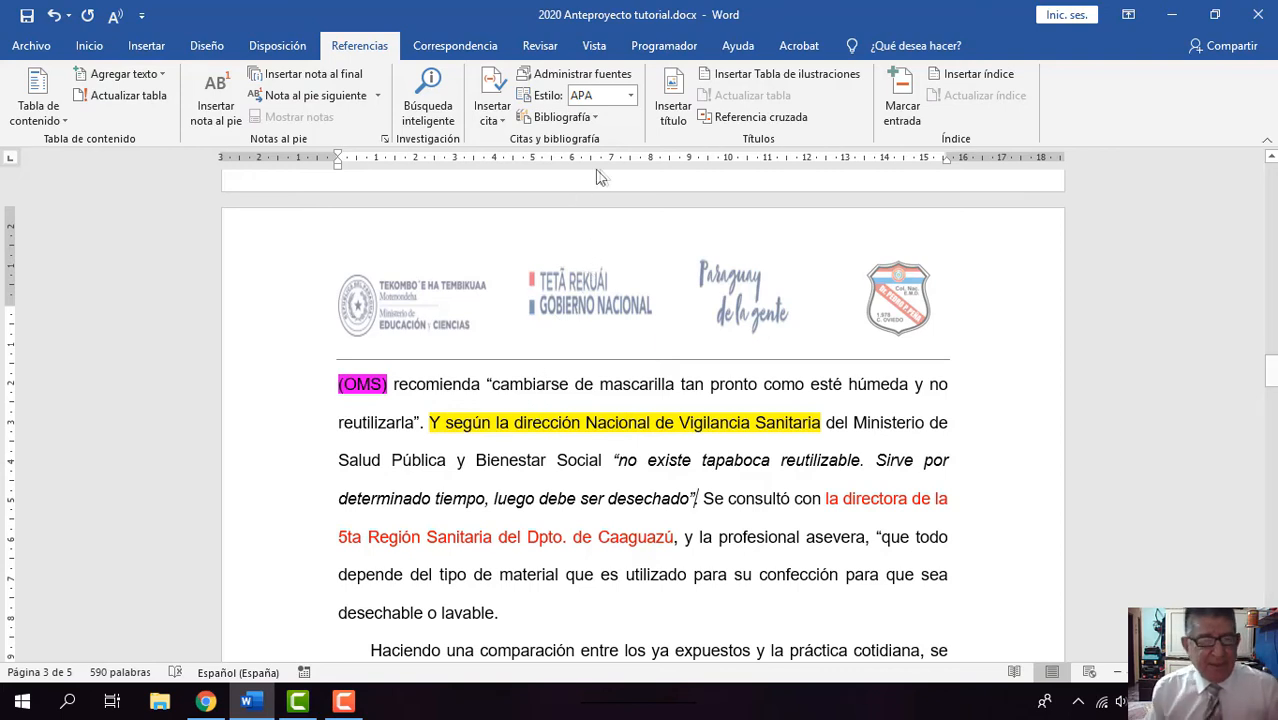
pyautogui.click(89, 48)
pyautogui.click(363, 52)
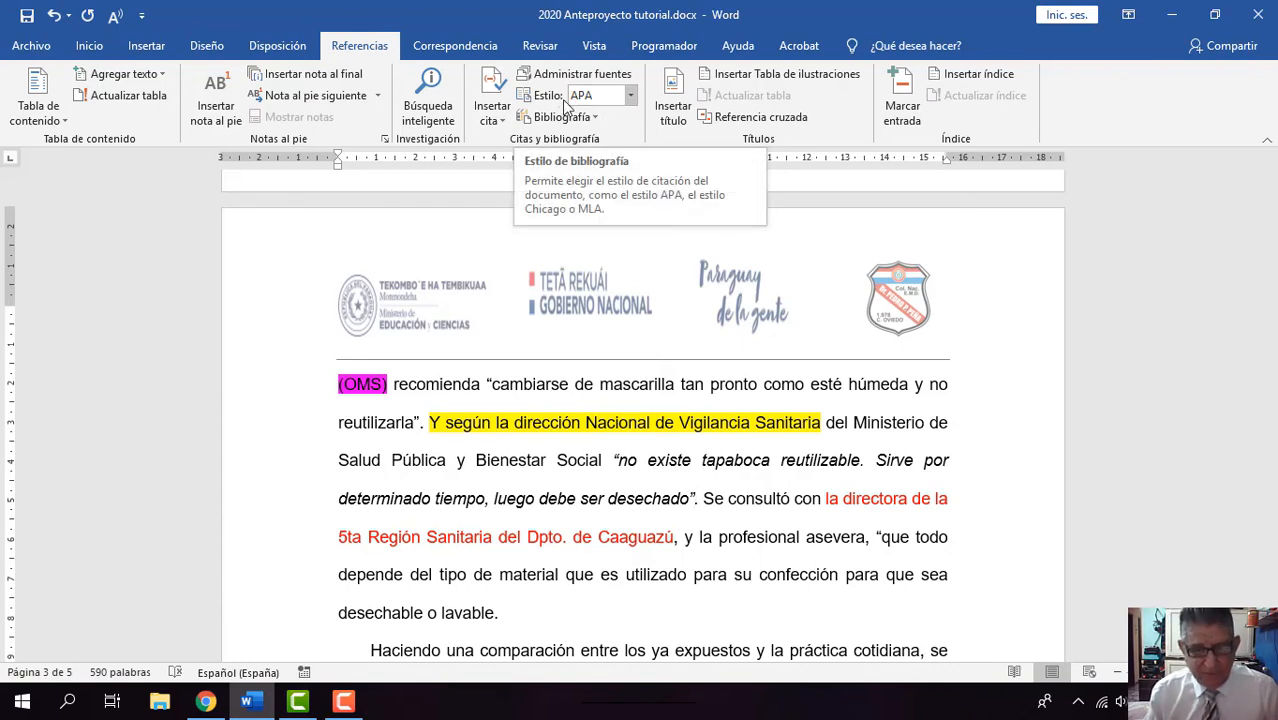
pyautogui.click(630, 99)
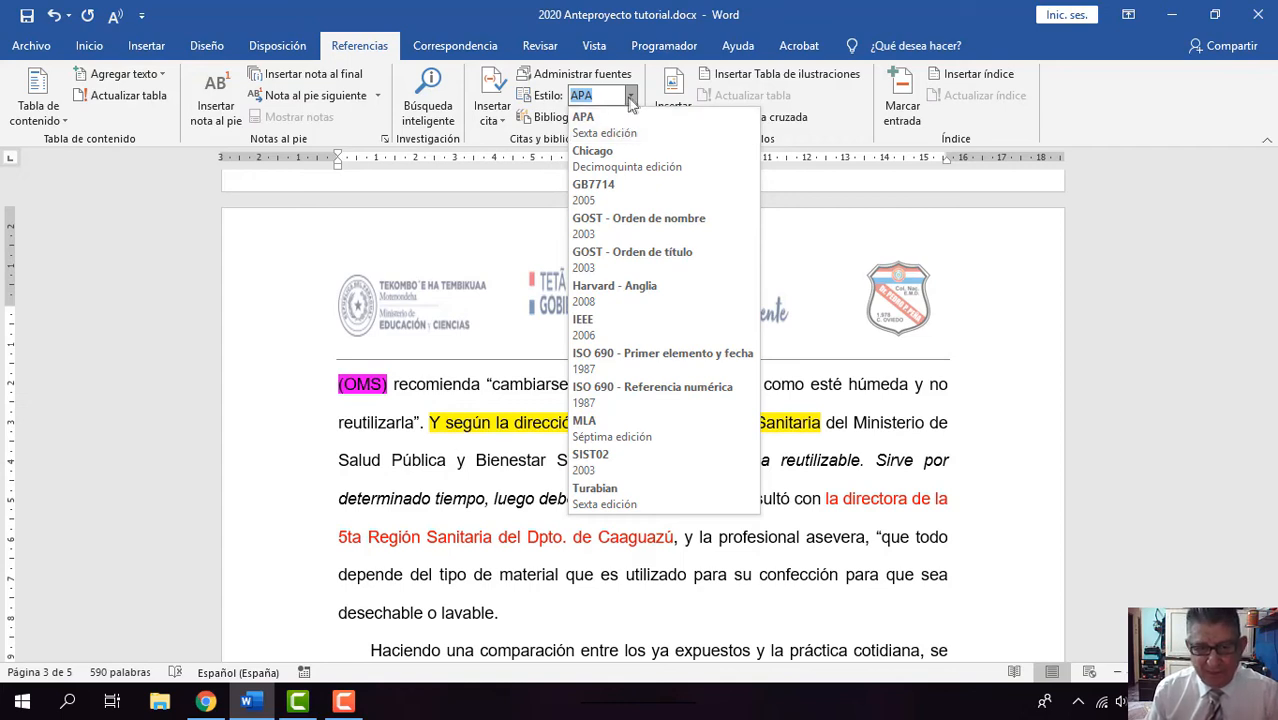
pyautogui.click(632, 97)
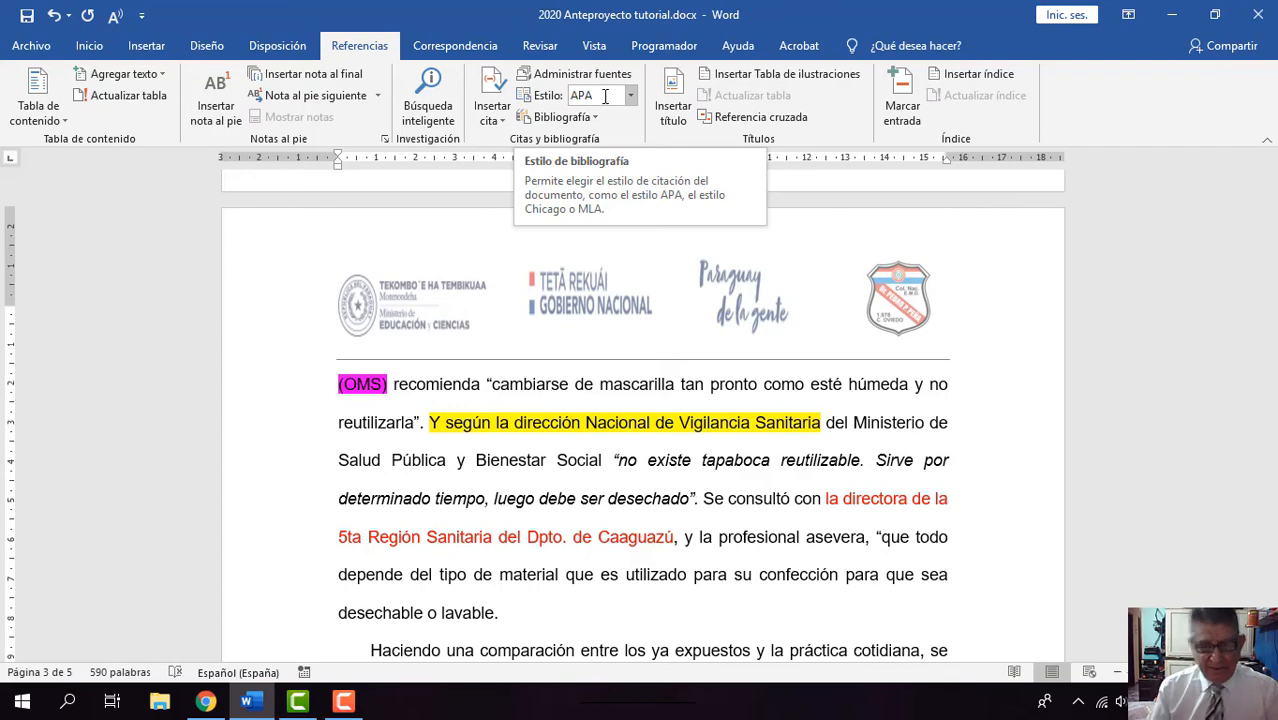
# Step: Start a new source for a citation at the insertion point, with Sitio web as the source type
pyautogui.click(491, 119)
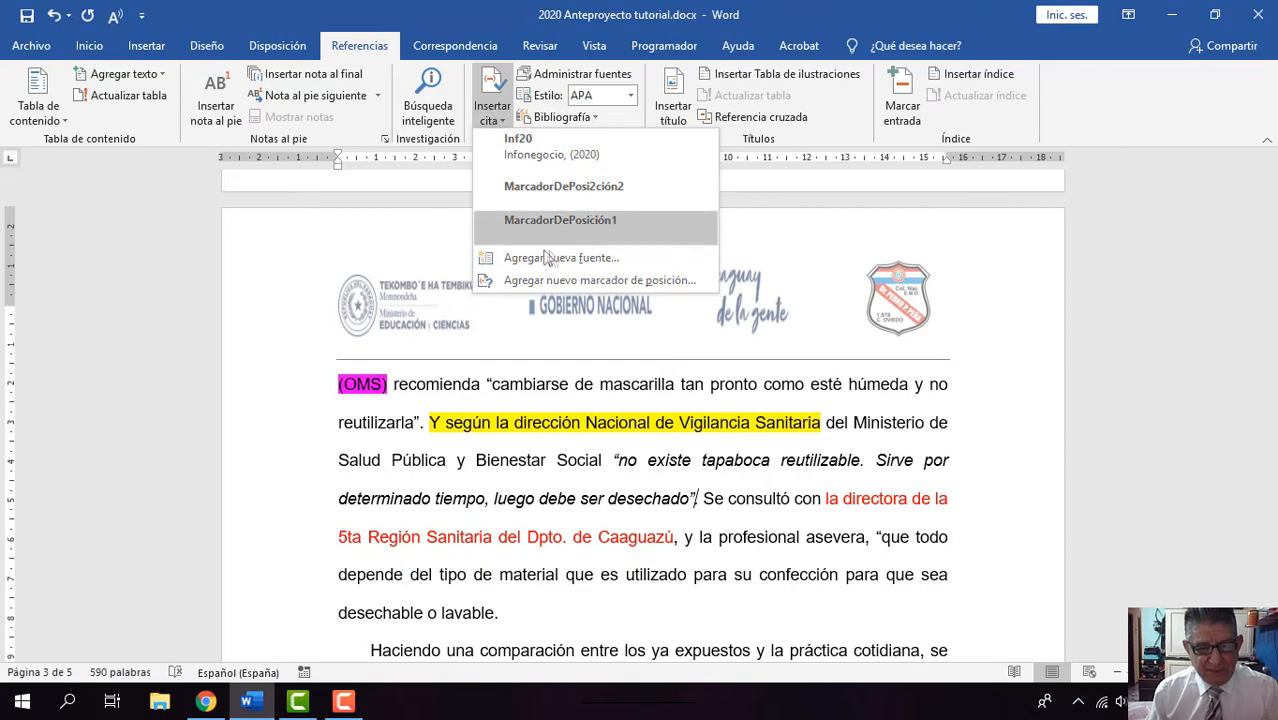
pyautogui.click(567, 256)
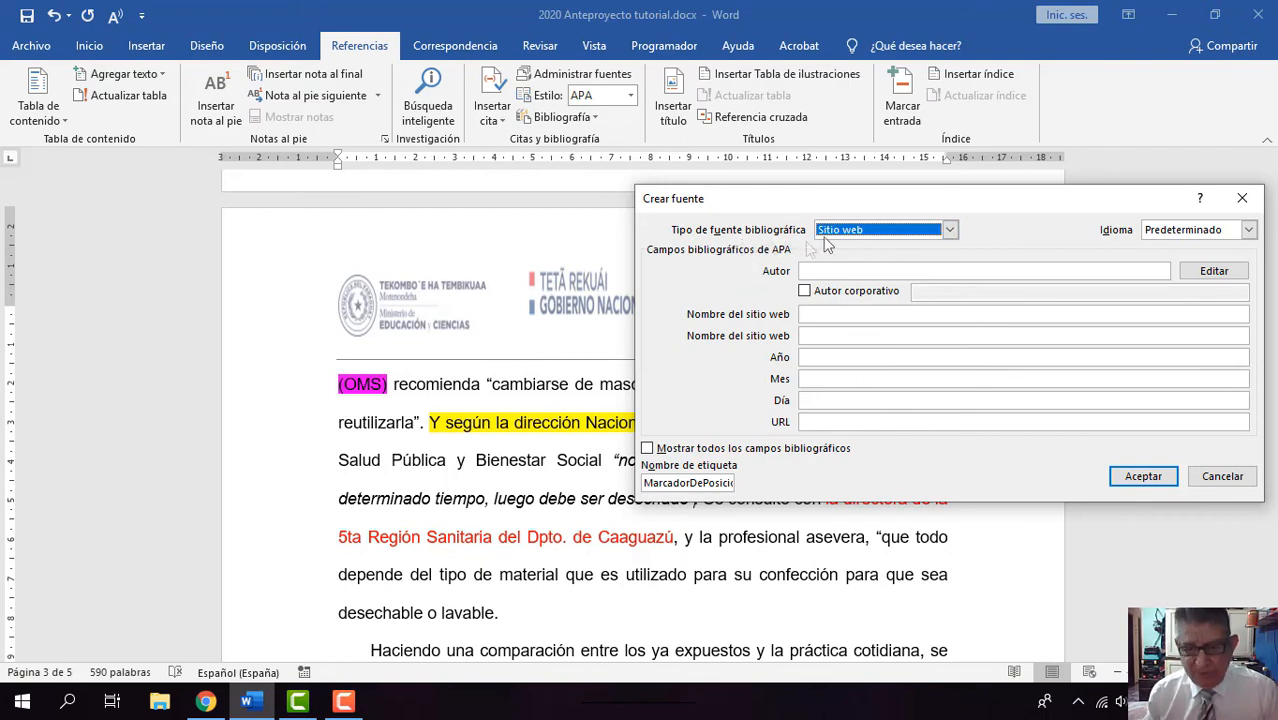
pyautogui.click(950, 231)
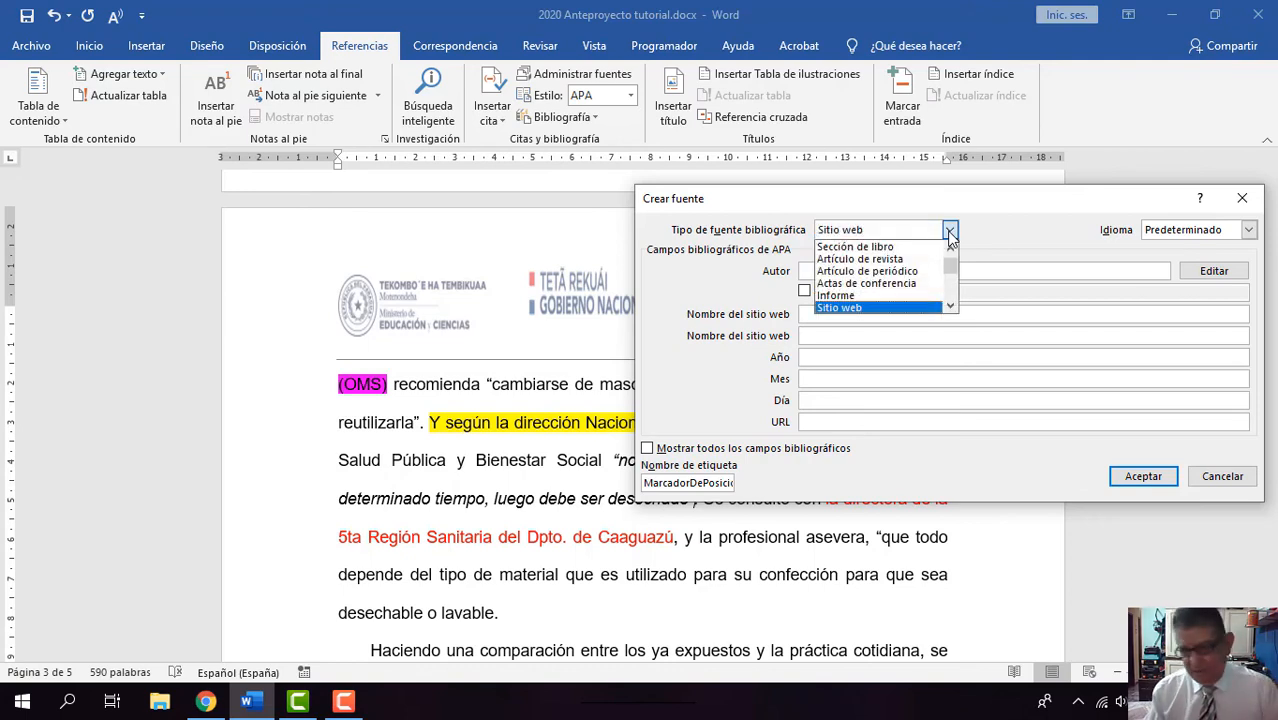
pyautogui.click(925, 307)
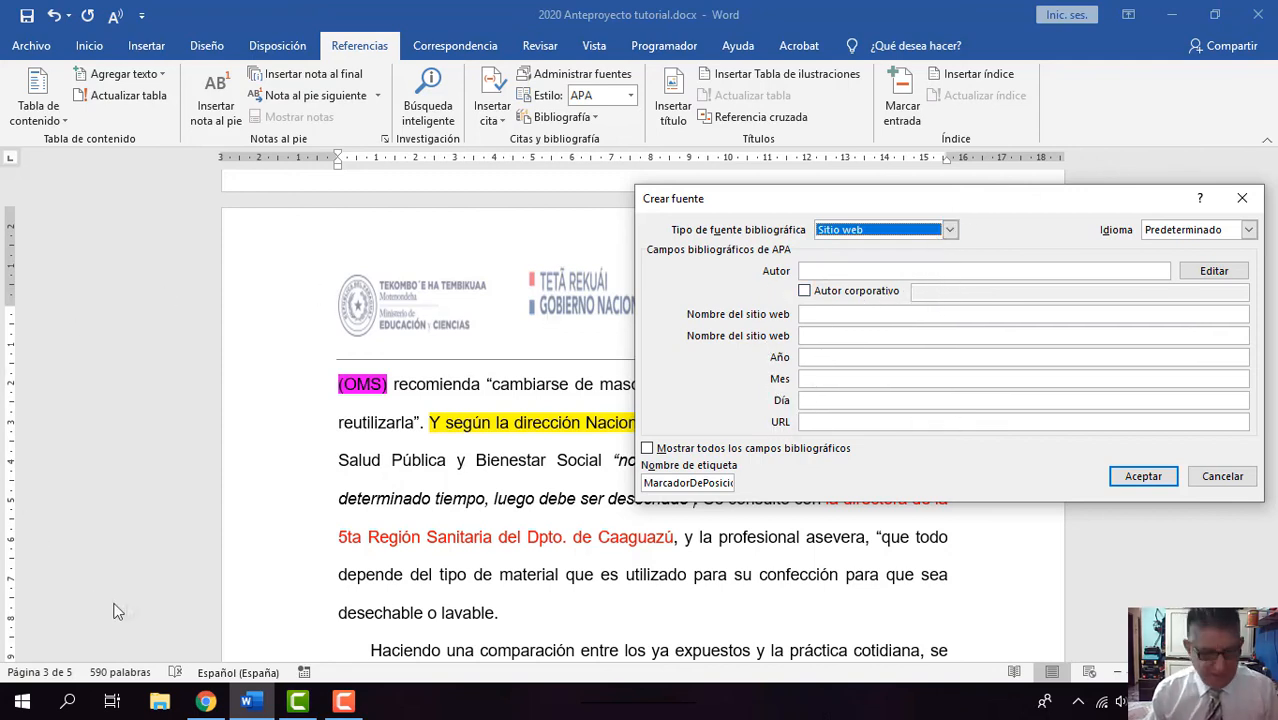
# Step: Check the infonegocios article in the browser and enter "Infonegocio" as the website name of the new source in Word
pyautogui.click(207, 702)
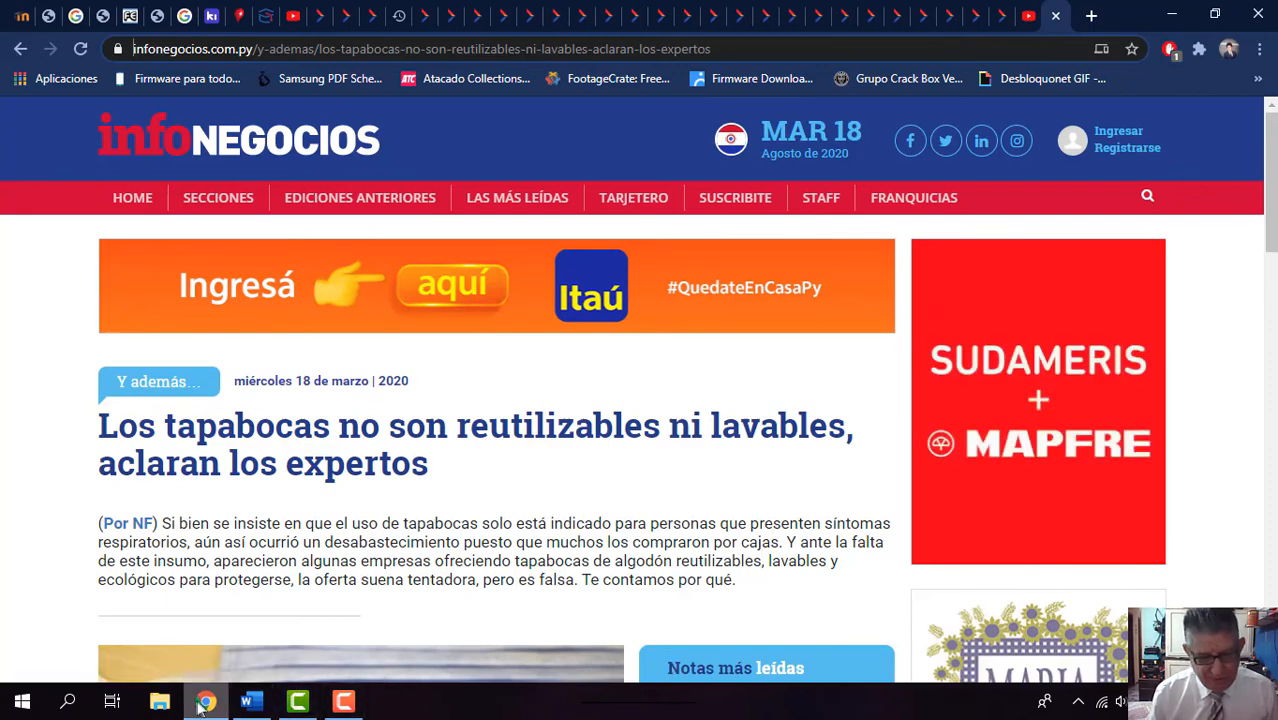
pyautogui.click(250, 701)
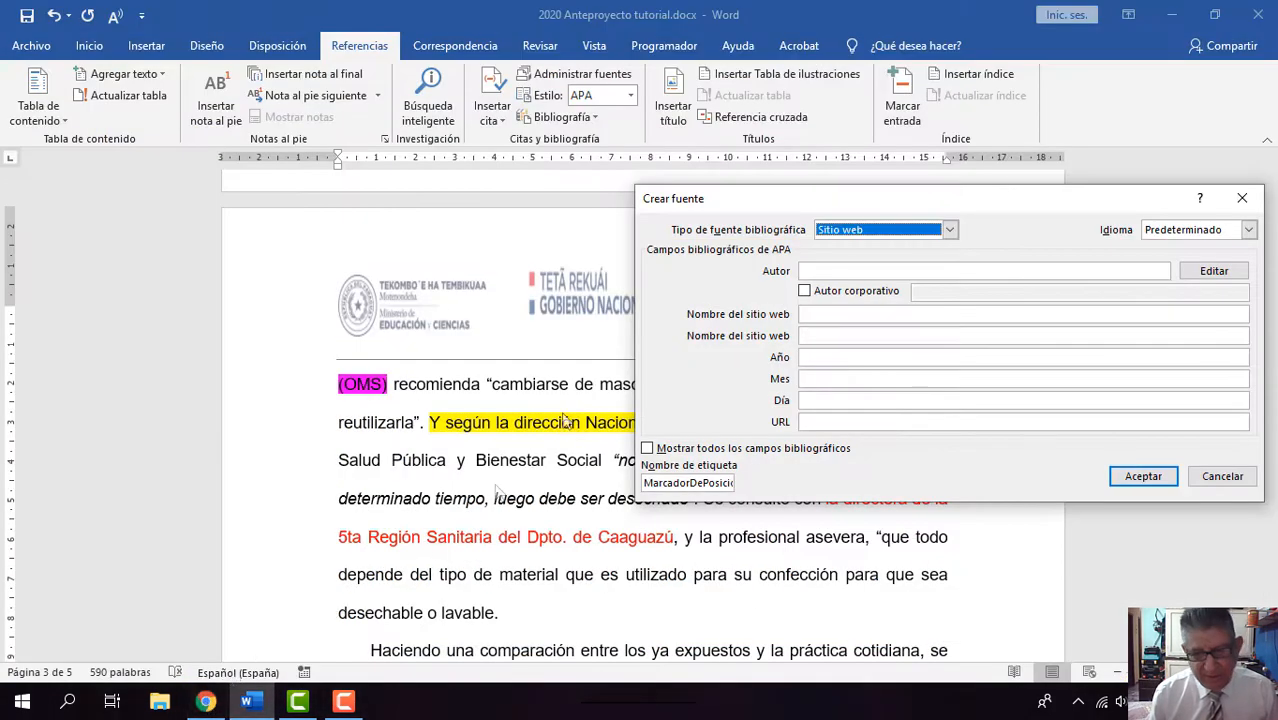
pyautogui.click(822, 316)
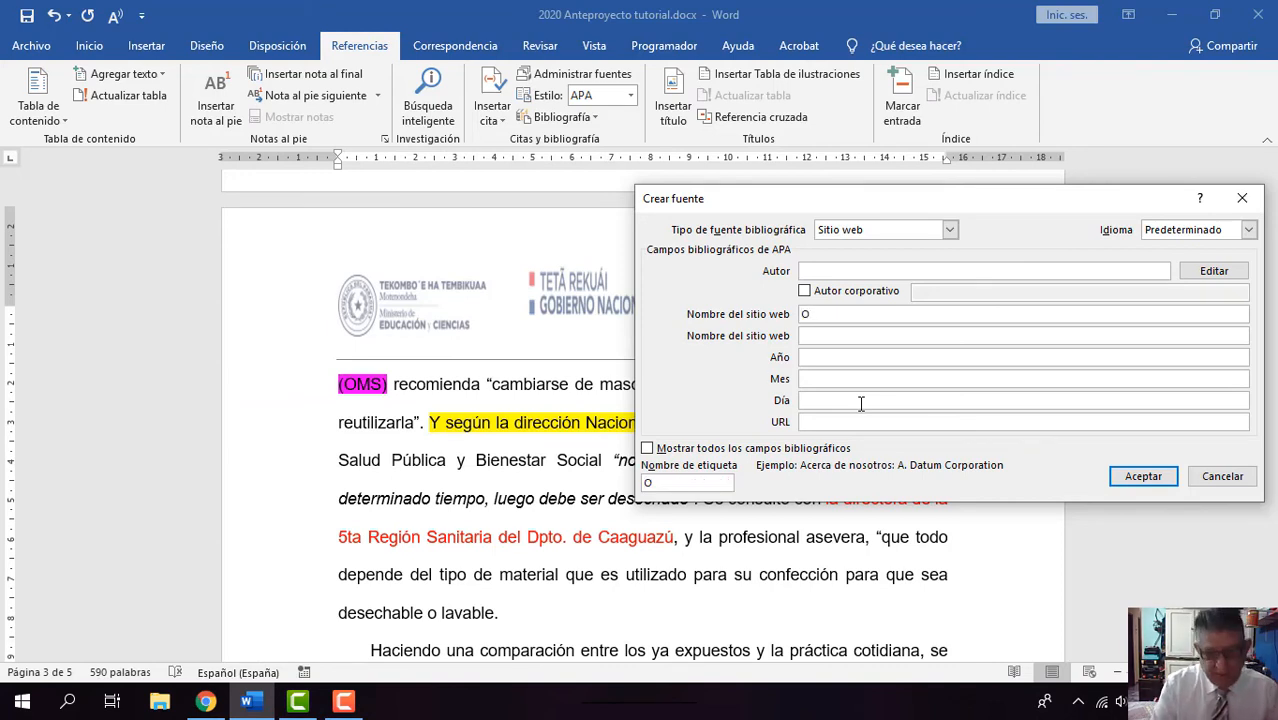
pyautogui.write('Infonegocio')
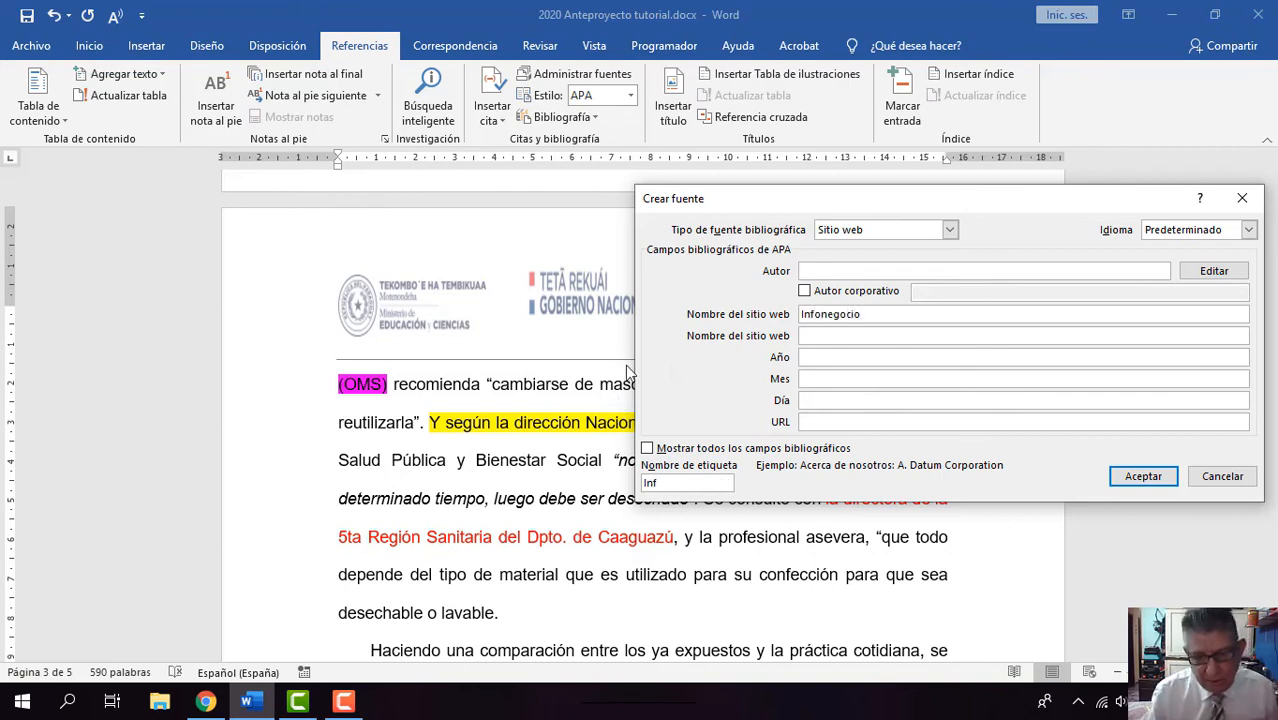
# Step: Enter the article's publication date in the new source as year 2020, month marzo and day 18, checking it against the web page
pyautogui.click(817, 357)
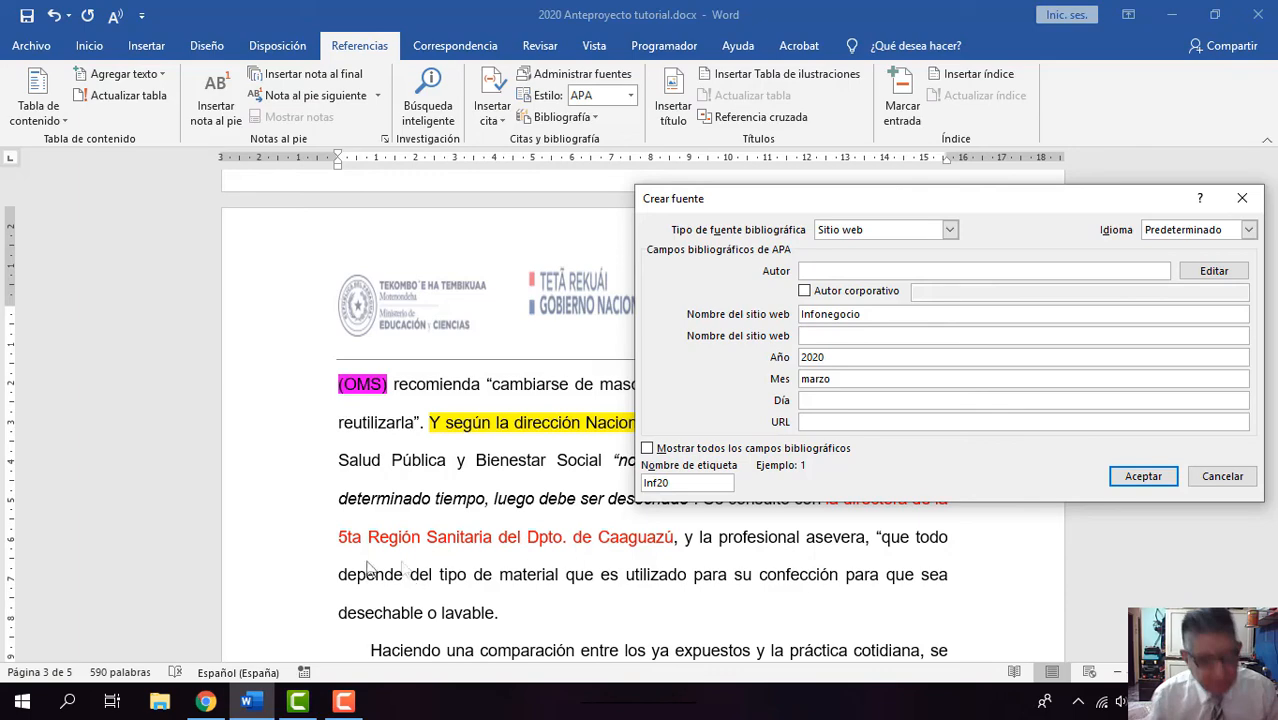
pyautogui.click(222, 705)
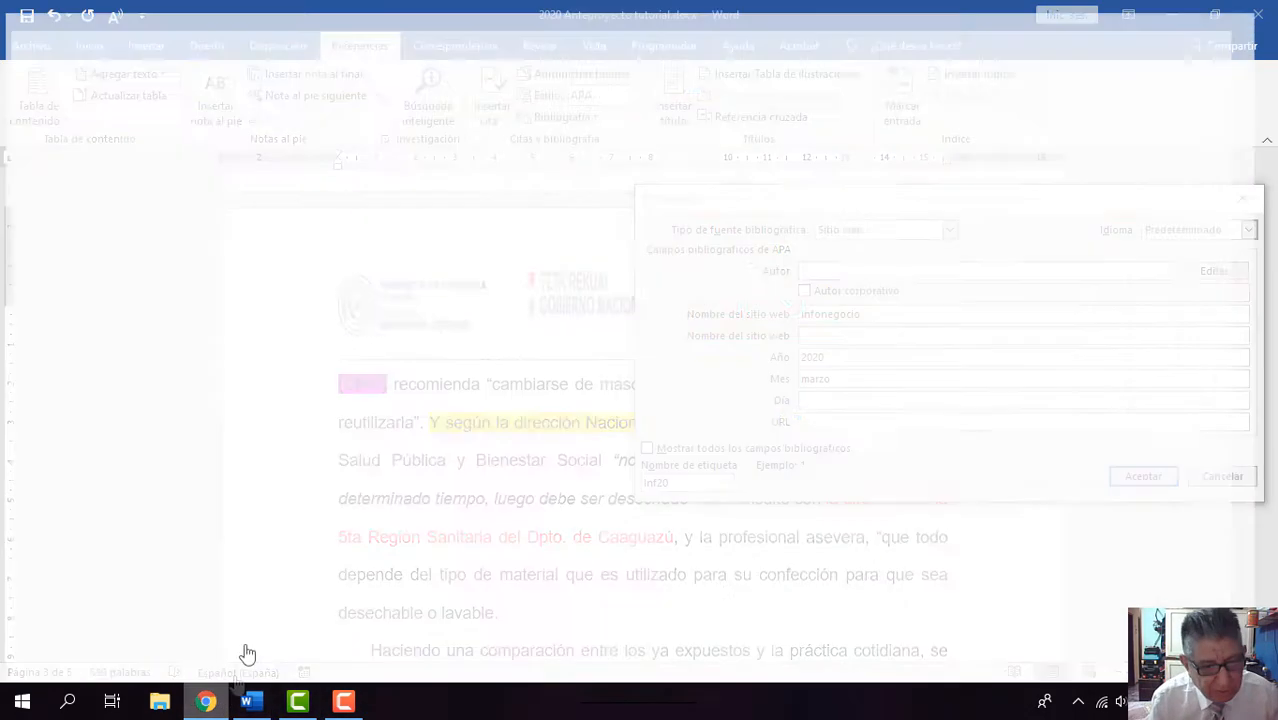
pyautogui.click(250, 701)
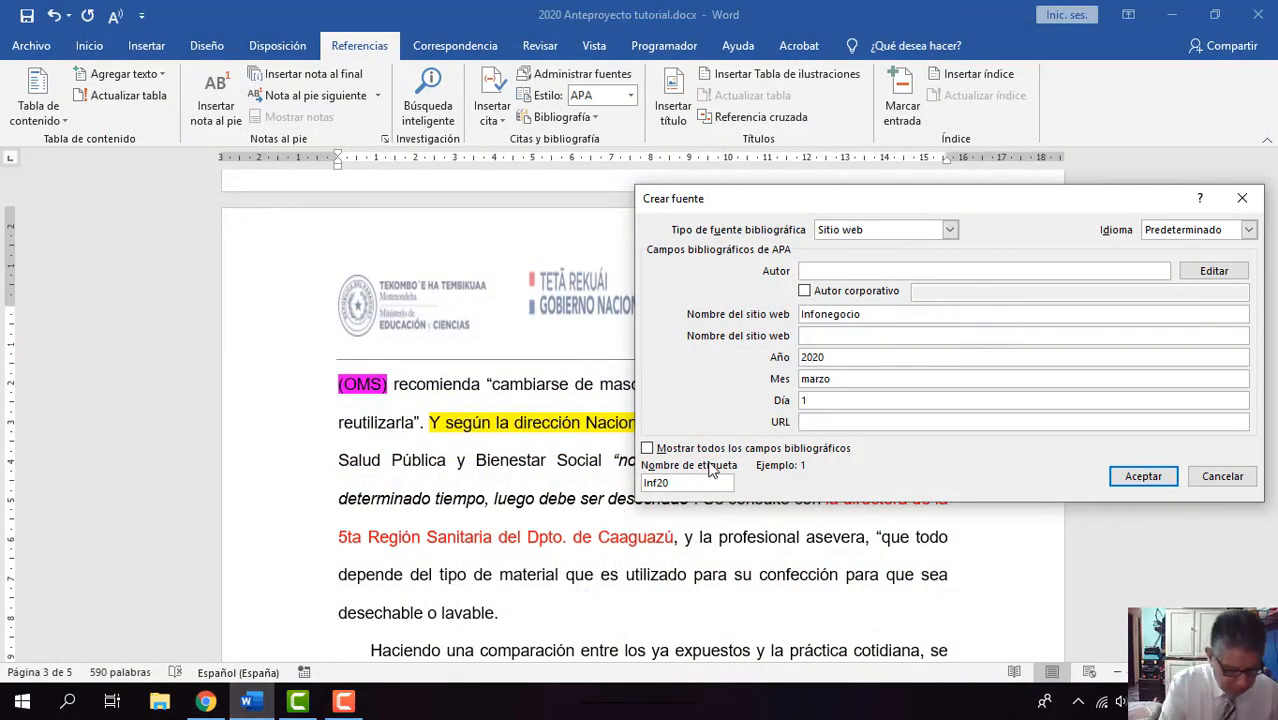
pyautogui.write('8')
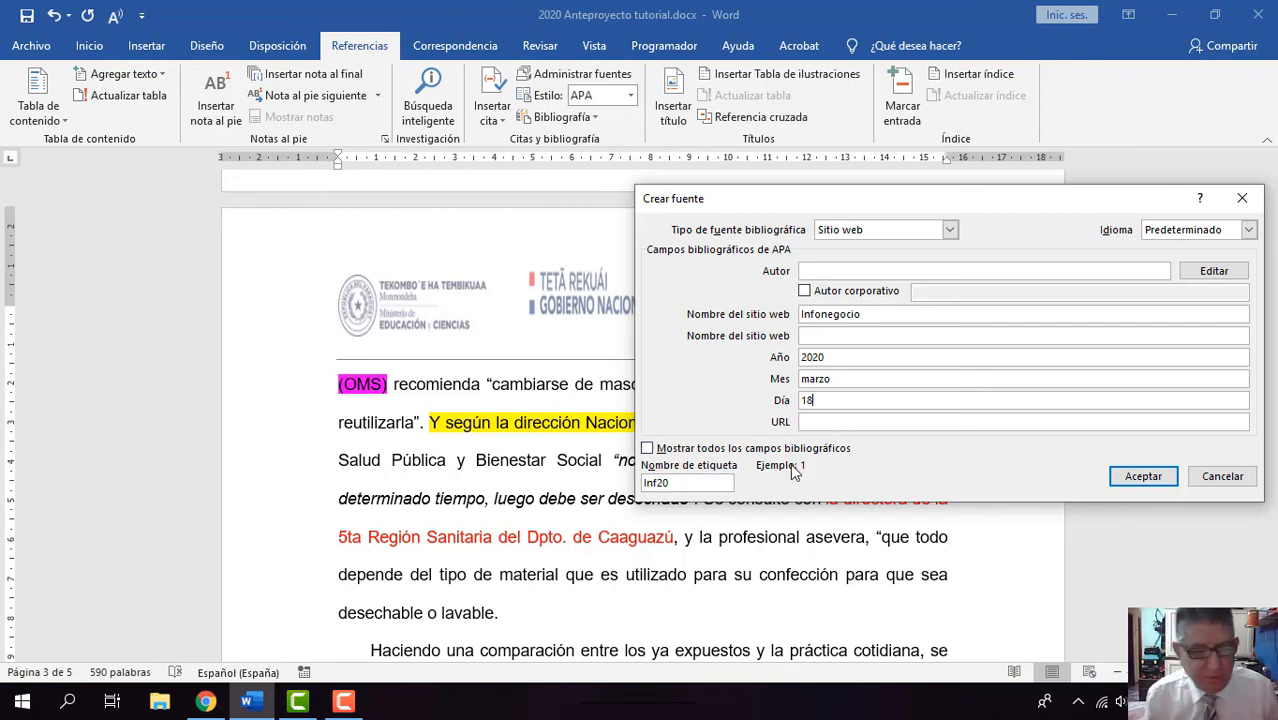
# Step: Switch to Chrome and copy the full web address of the infonegocios article about non-reusable tapabocas
pyautogui.click(206, 702)
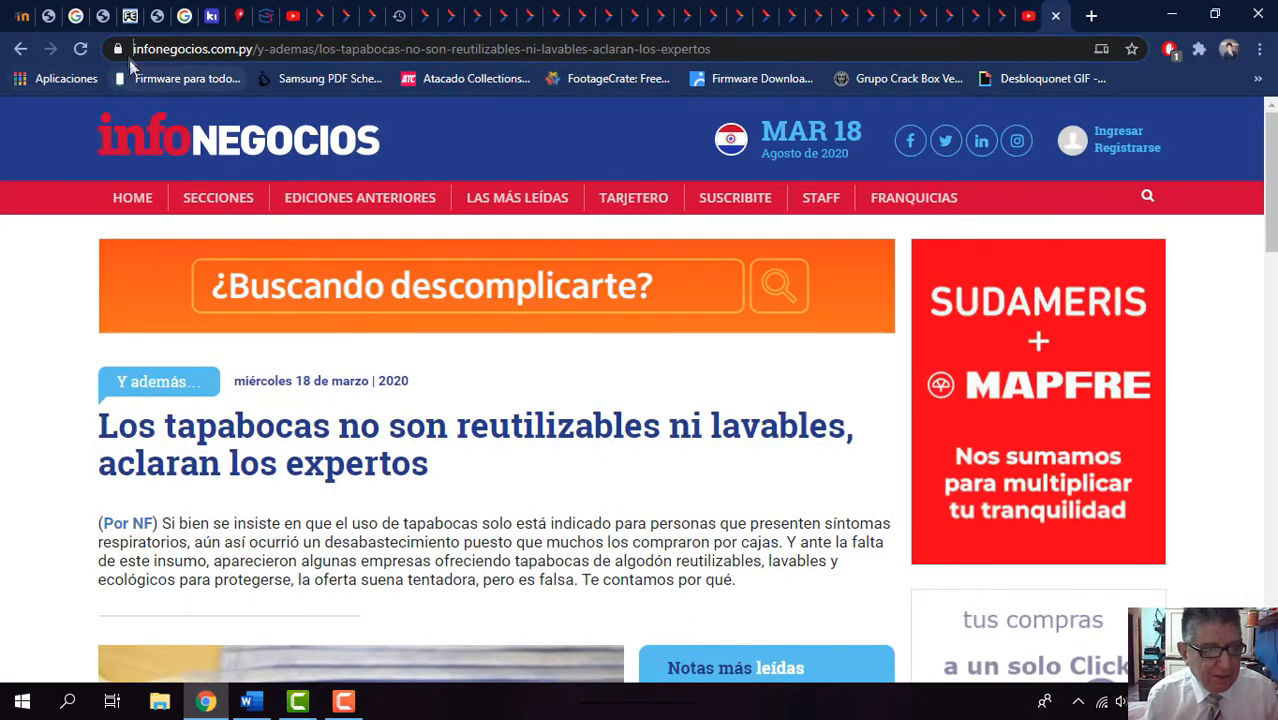
pyautogui.moveTo(136, 54); pyautogui.dragTo(190, 56)
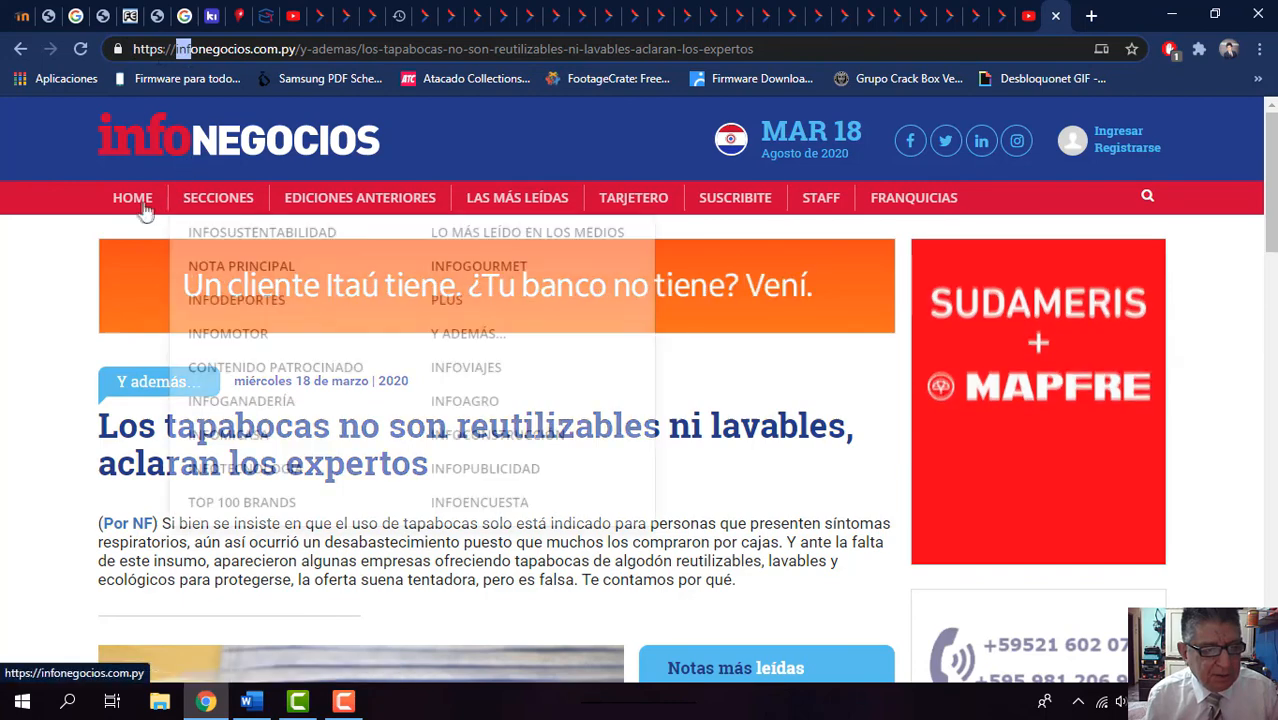
pyautogui.click(48, 260)
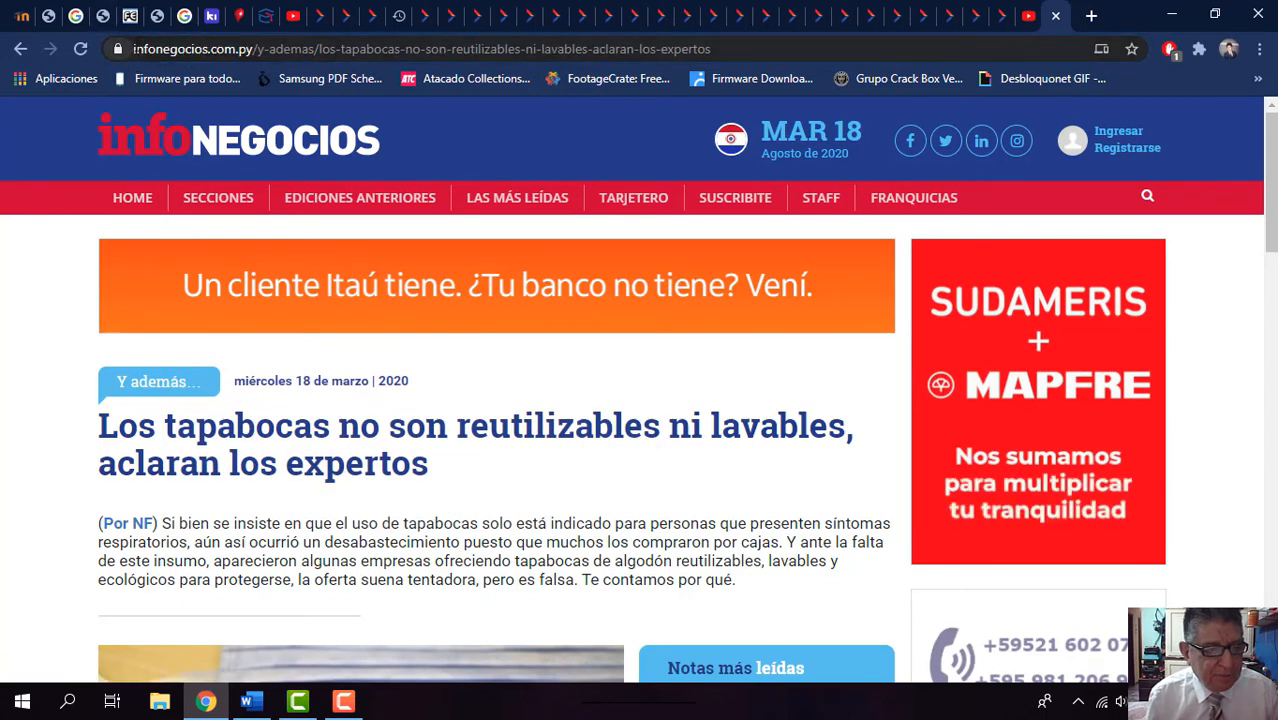
pyautogui.moveTo(134, 50); pyautogui.dragTo(712, 68)
pyautogui.hotkey('ctrl', 'c')
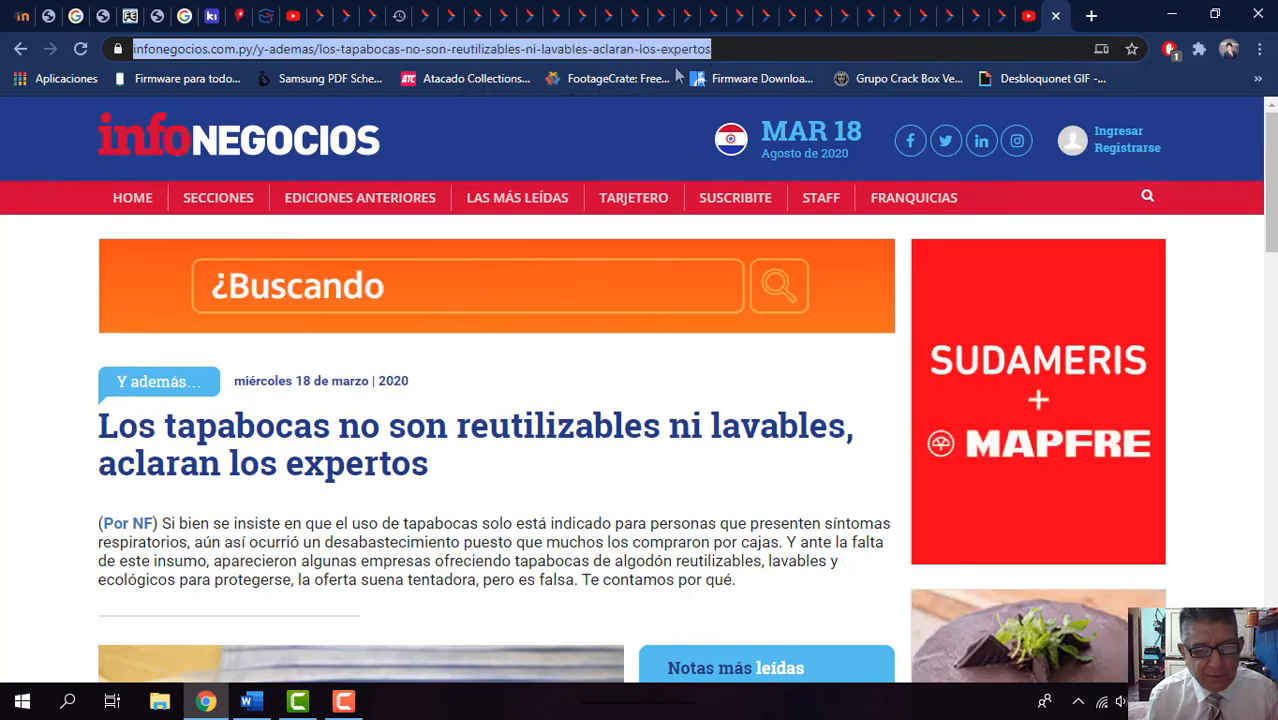
pyautogui.rightClick(578, 48)
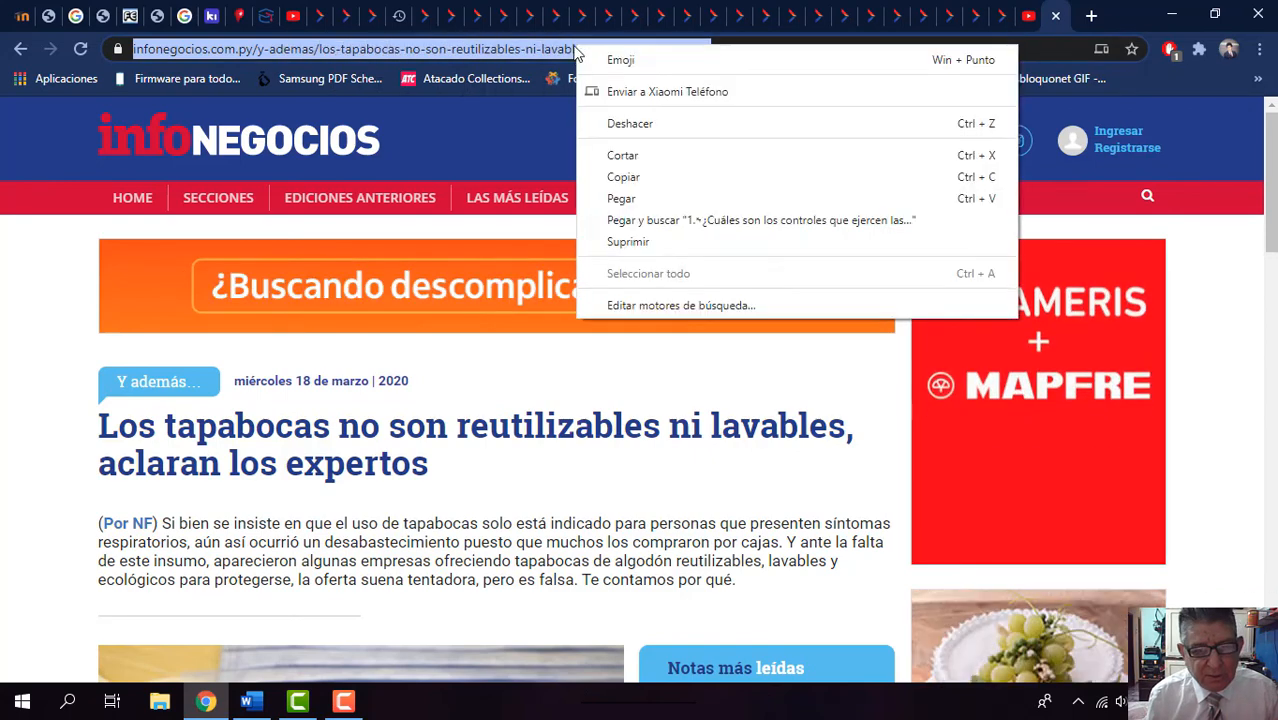
pyautogui.click(624, 177)
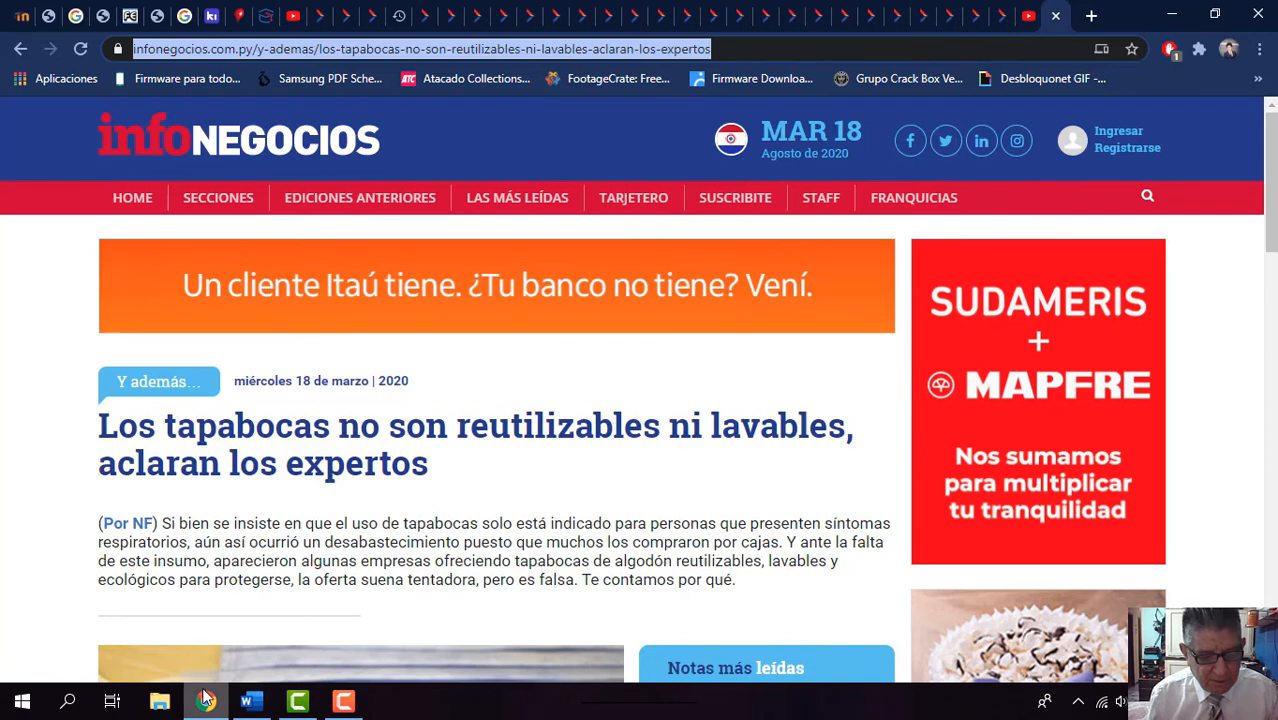
# Step: Return to Word, paste the article's address as the new source's URL and try to save the source
pyautogui.click(247, 701)
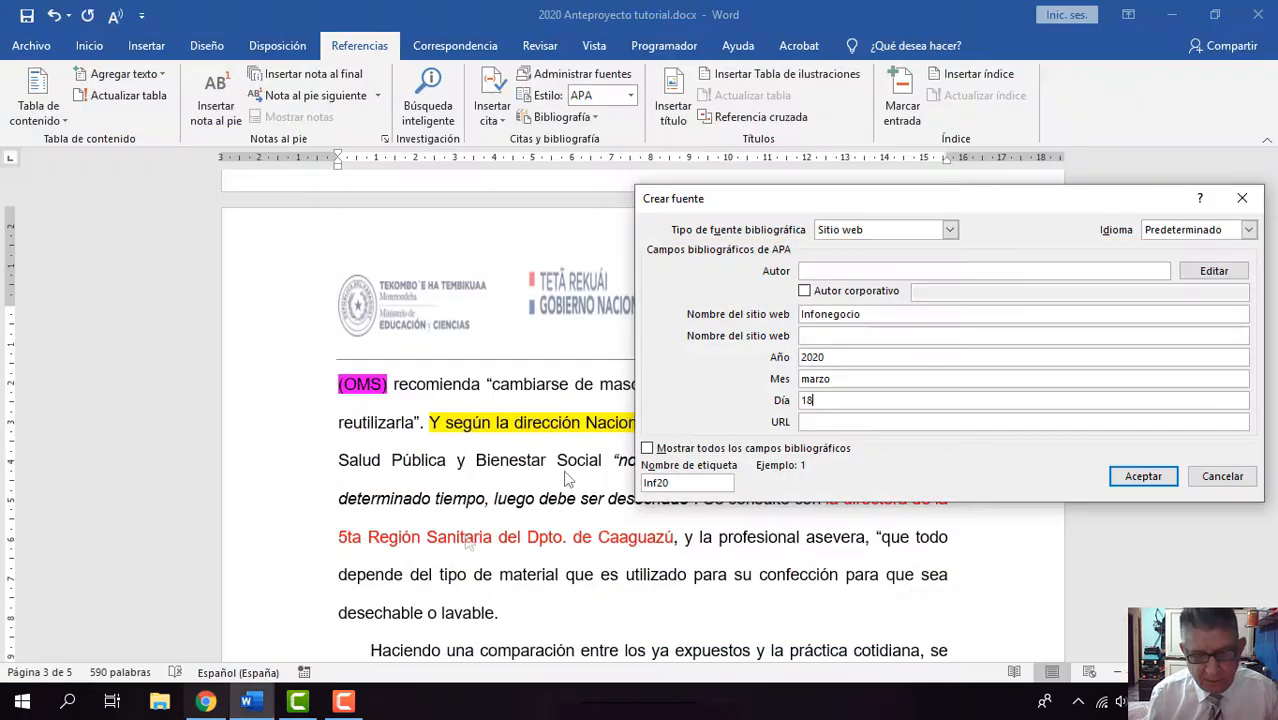
pyautogui.click(811, 422)
pyautogui.rightClick(811, 422)
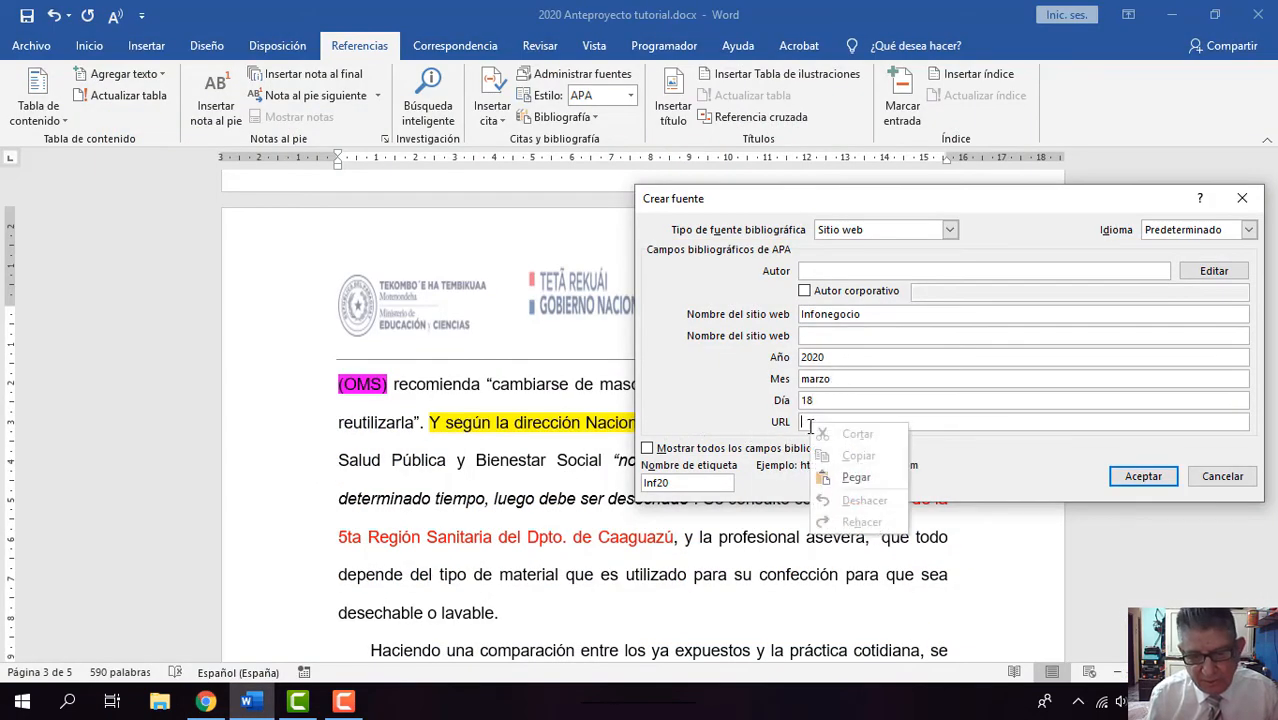
pyautogui.click(856, 481)
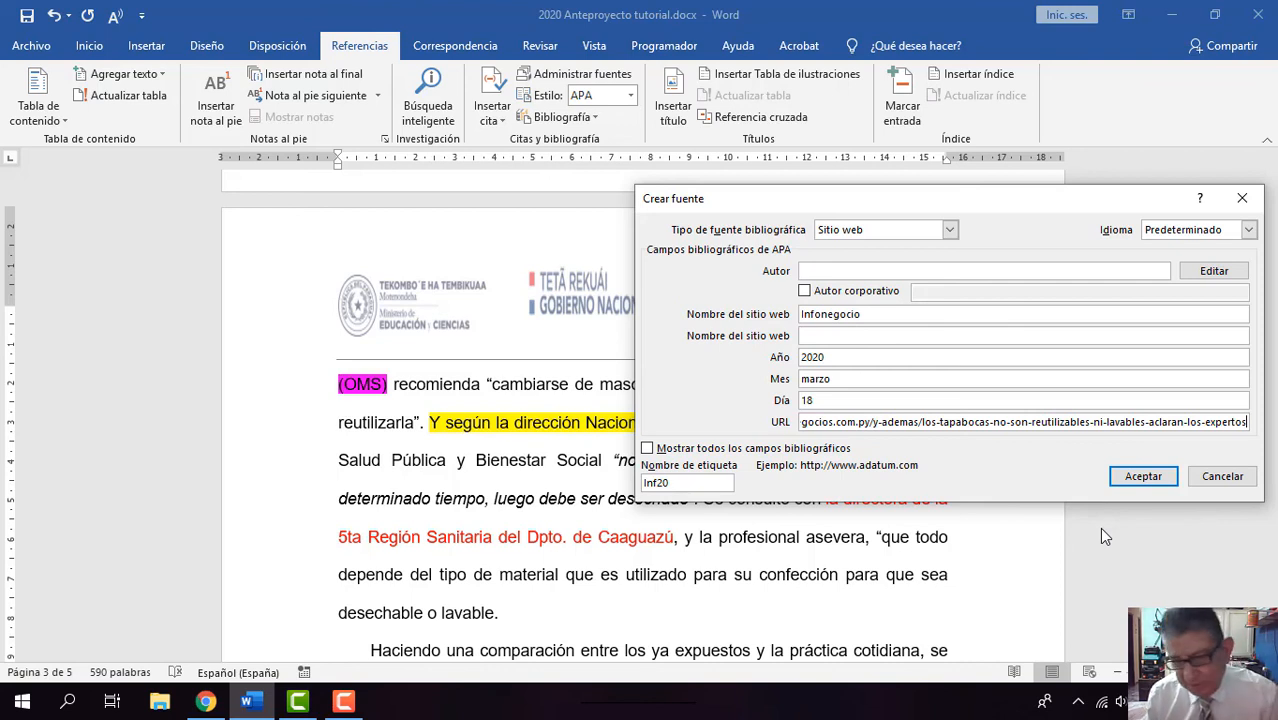
pyautogui.click(1142, 477)
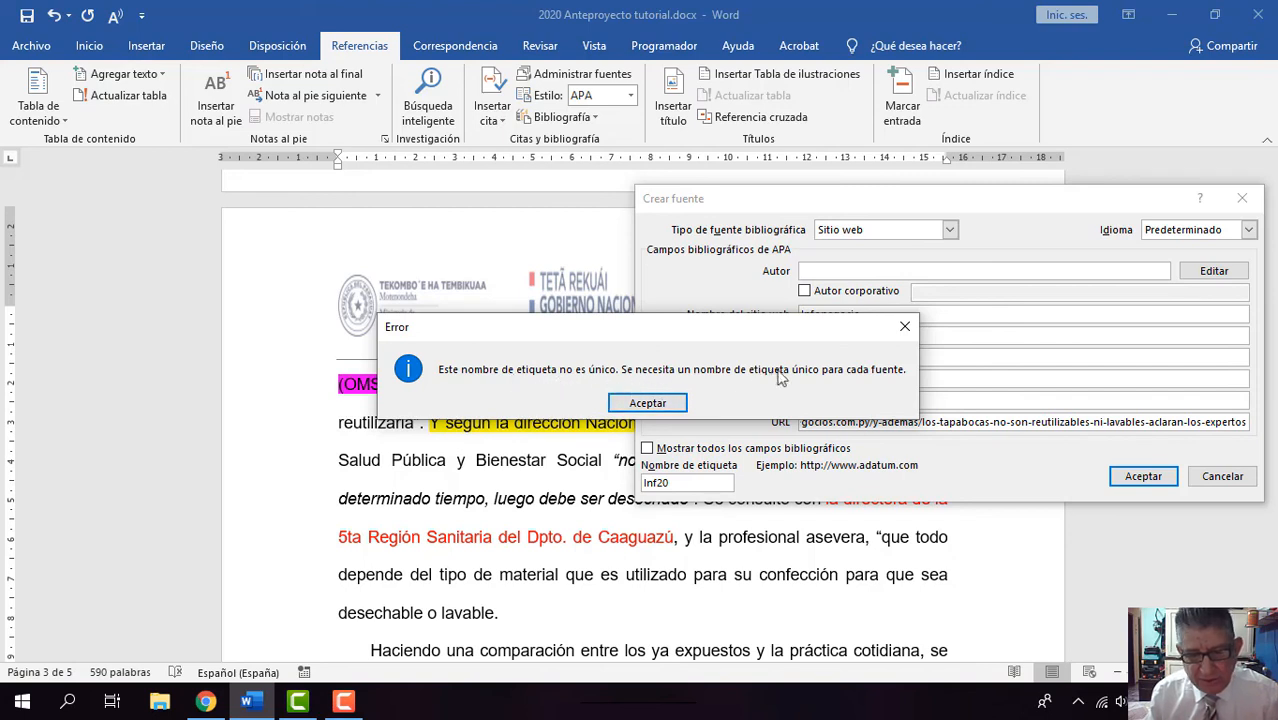
pyautogui.click(906, 327)
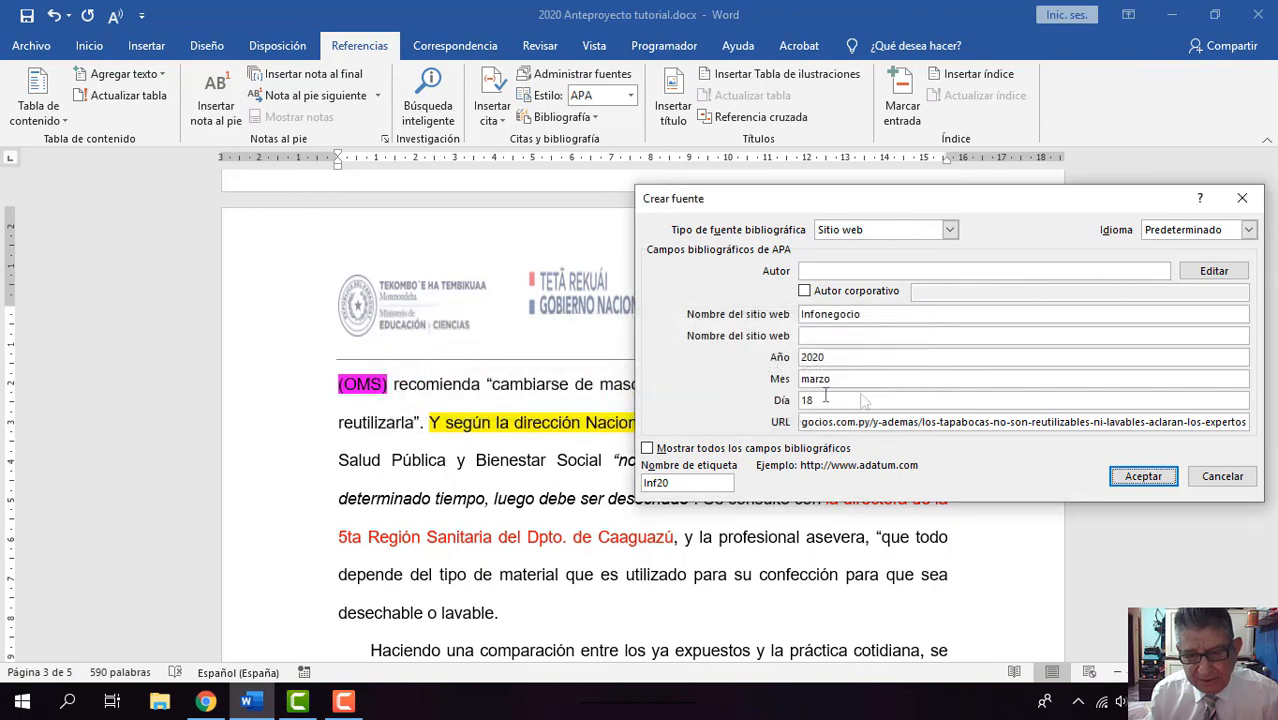
# Step: Change the source's website name to "Infonegocio.com" and try to save the source again
pyautogui.click(916, 334)
pyautogui.write('.com')
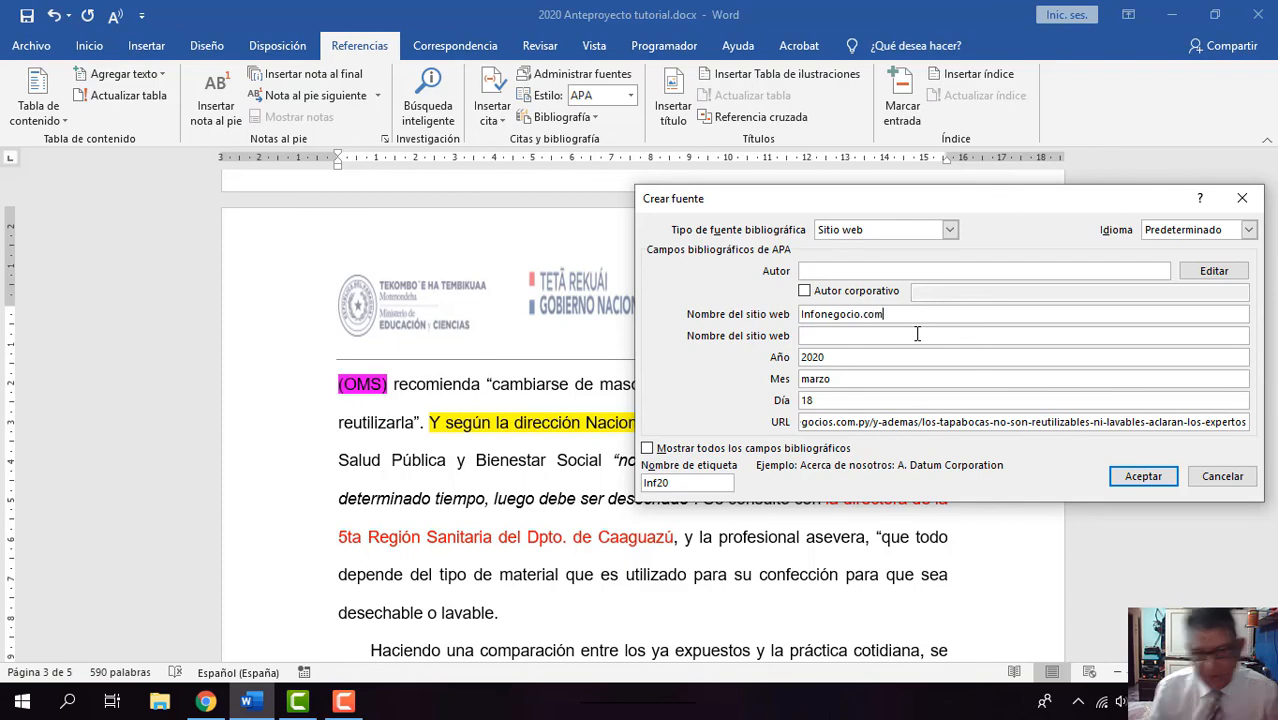
pyautogui.click(1142, 476)
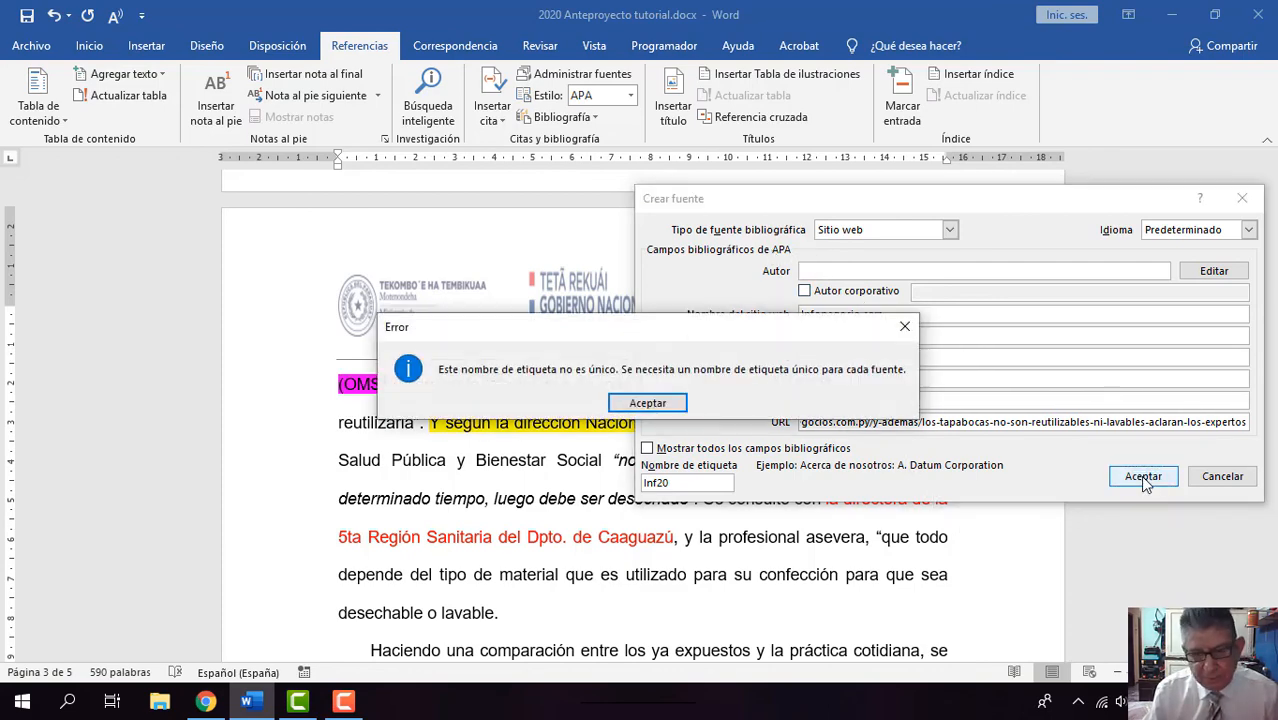
pyautogui.click(647, 402)
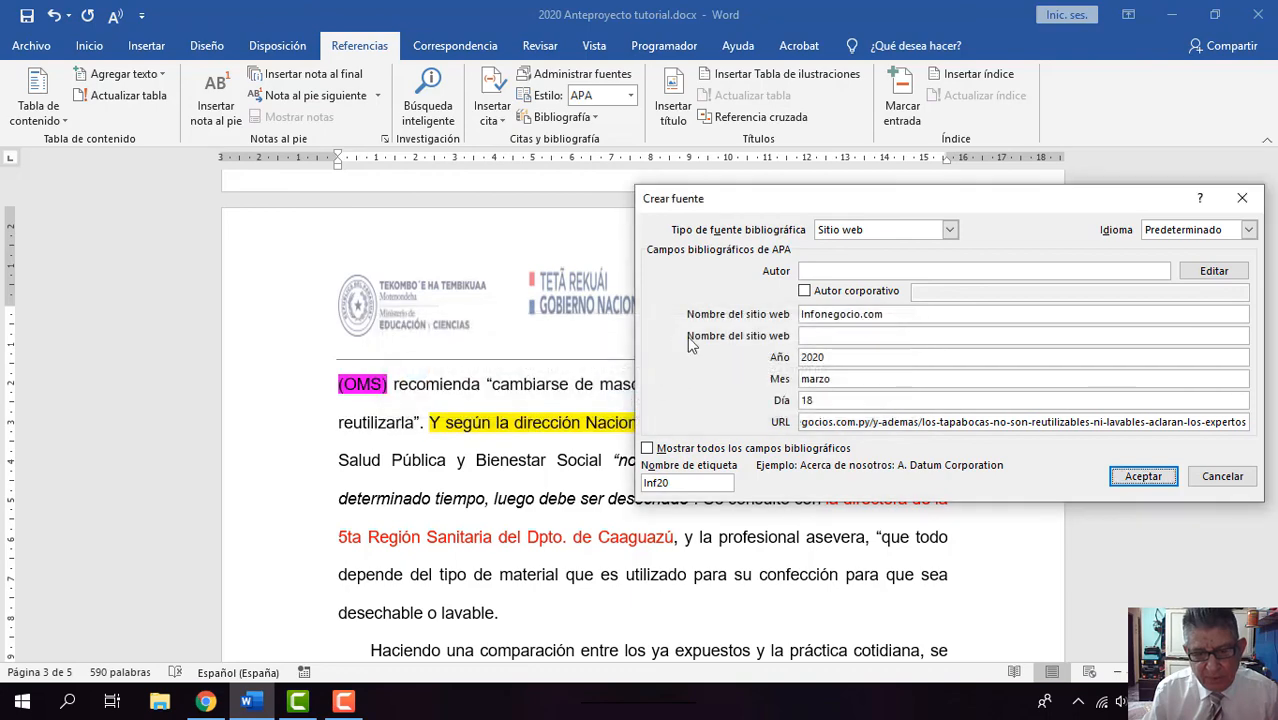
# Step: Close the source form and insert an automatic bibliography without a built-in title under the "VII.- Bibliografía" heading
pyautogui.click(1242, 198)
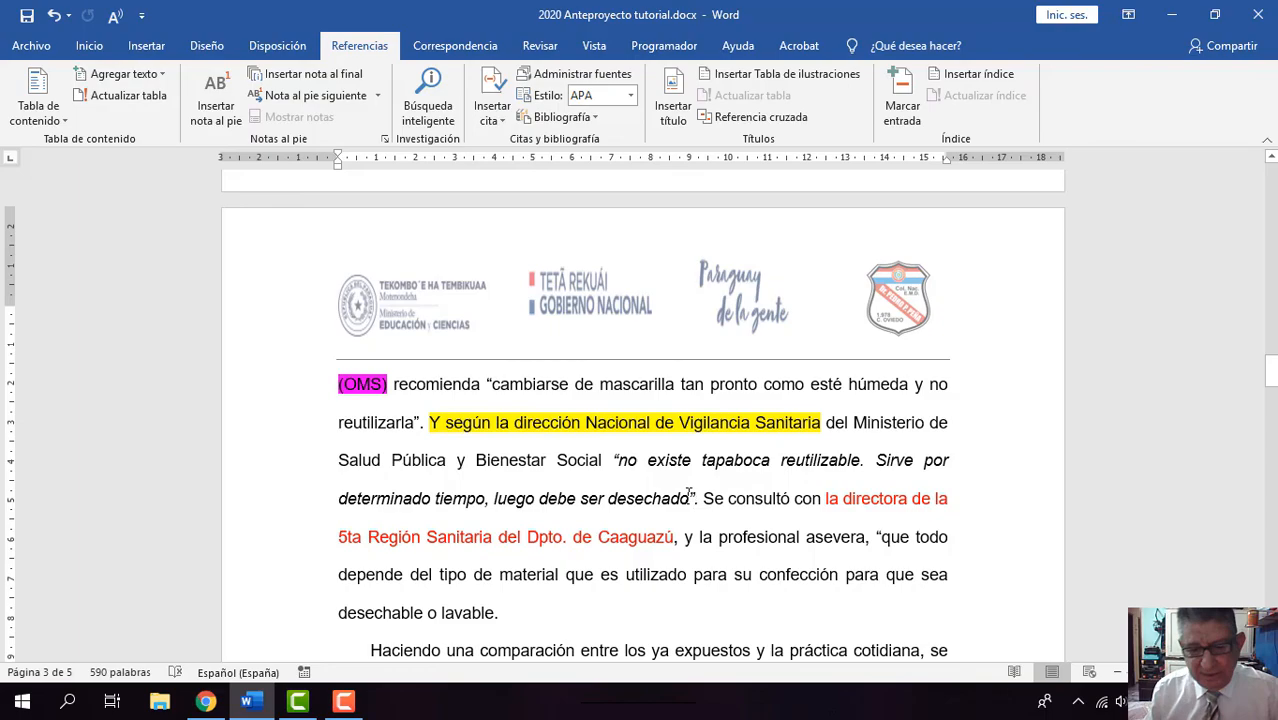
pyautogui.scroll(-1, 689, 494)
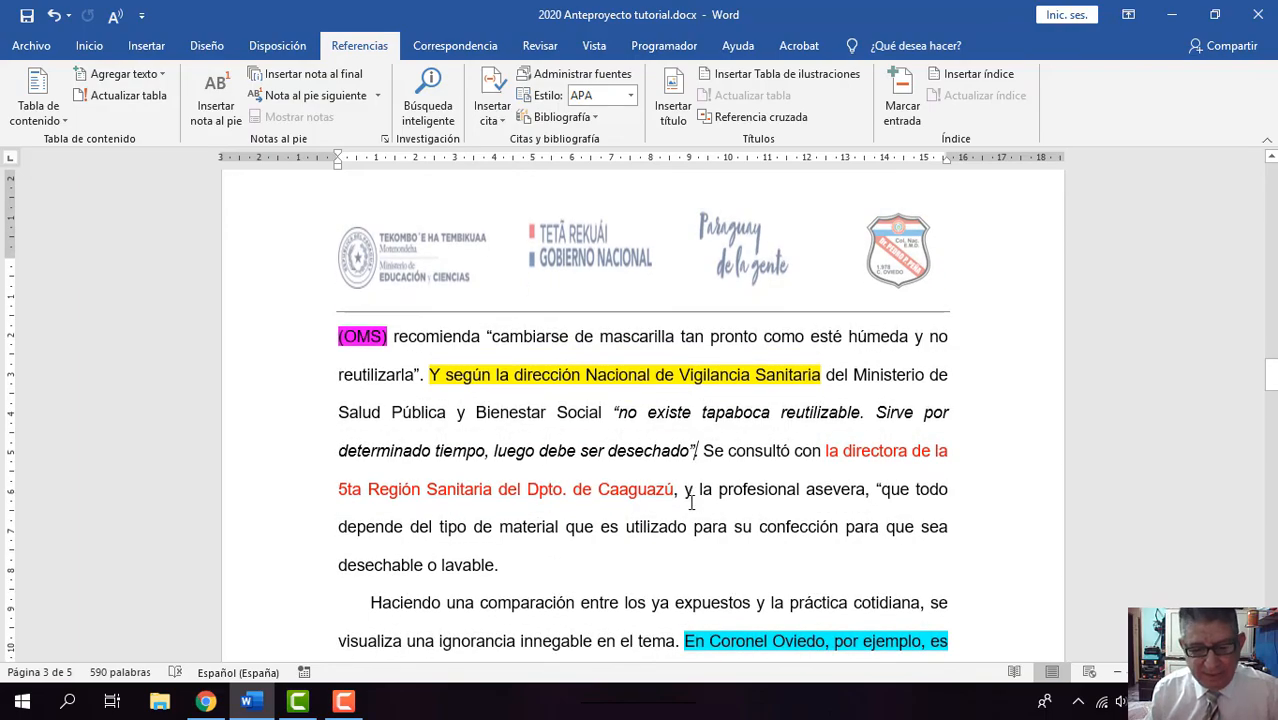
pyautogui.scroll(-20, 690, 502)
pyautogui.scroll(-20, 690, 502)
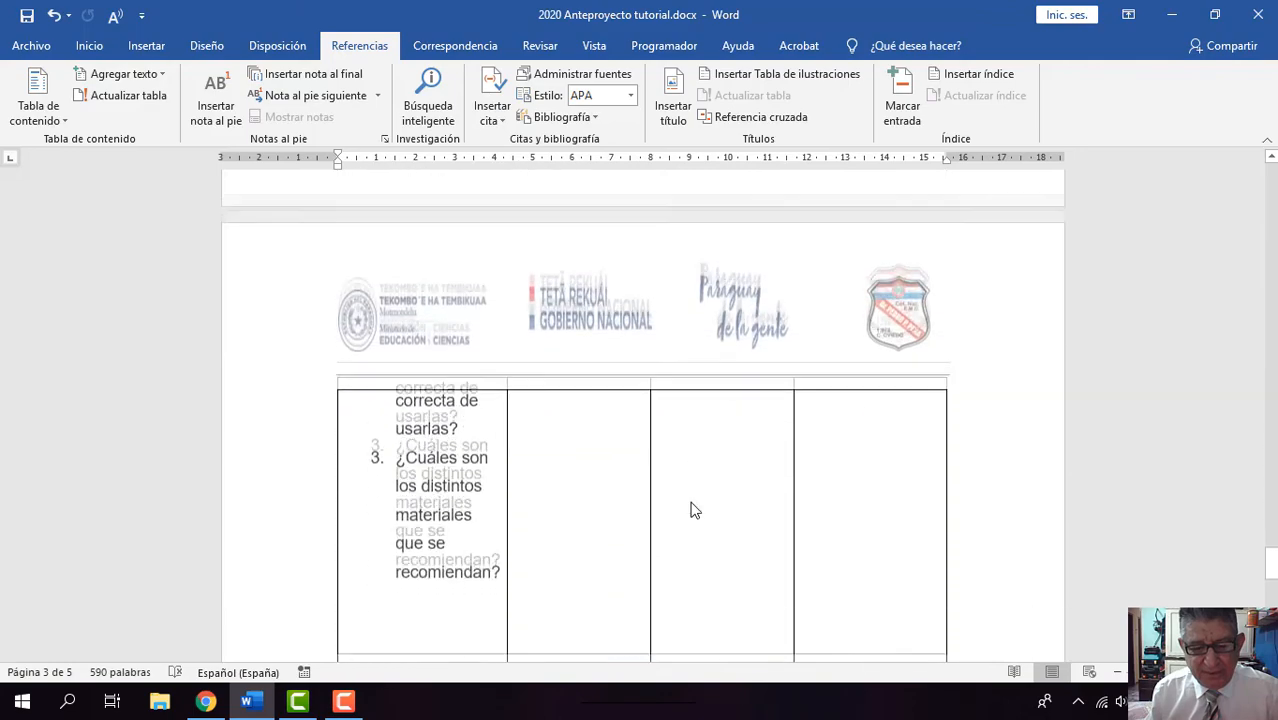
pyautogui.scroll(-10, 692, 505)
pyautogui.scroll(15, 692, 502)
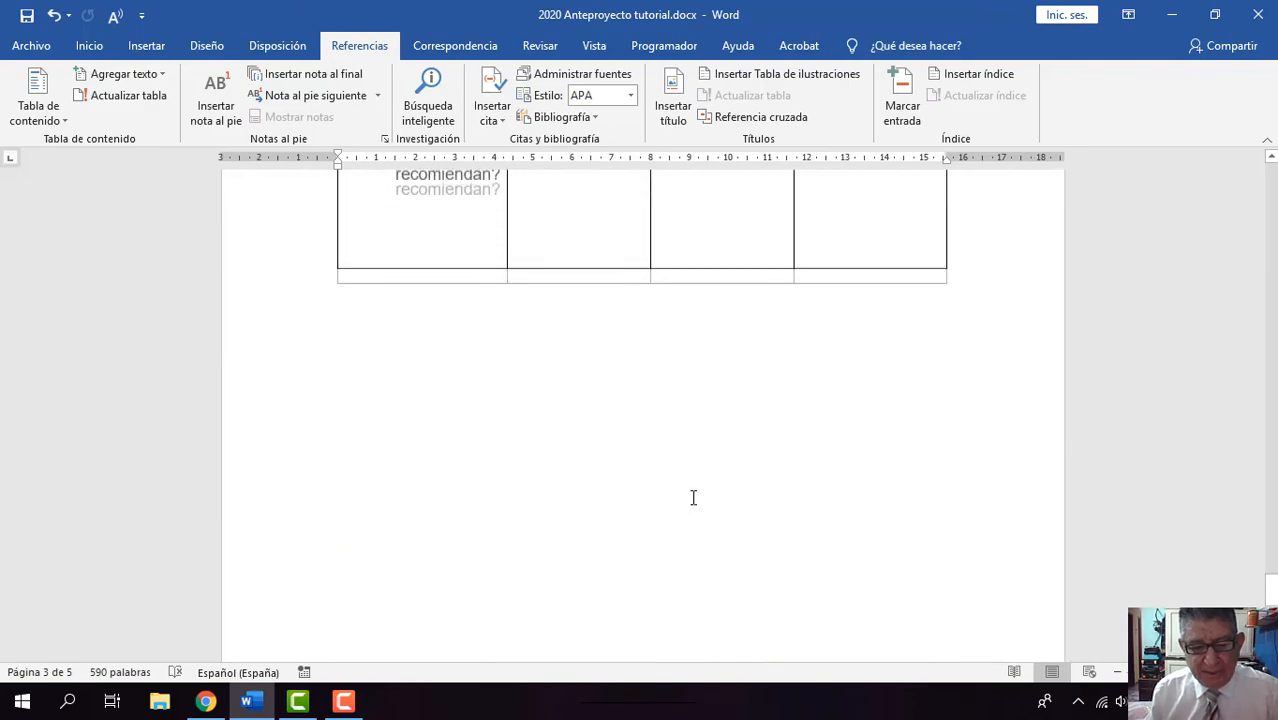
pyautogui.scroll(15, 693, 497)
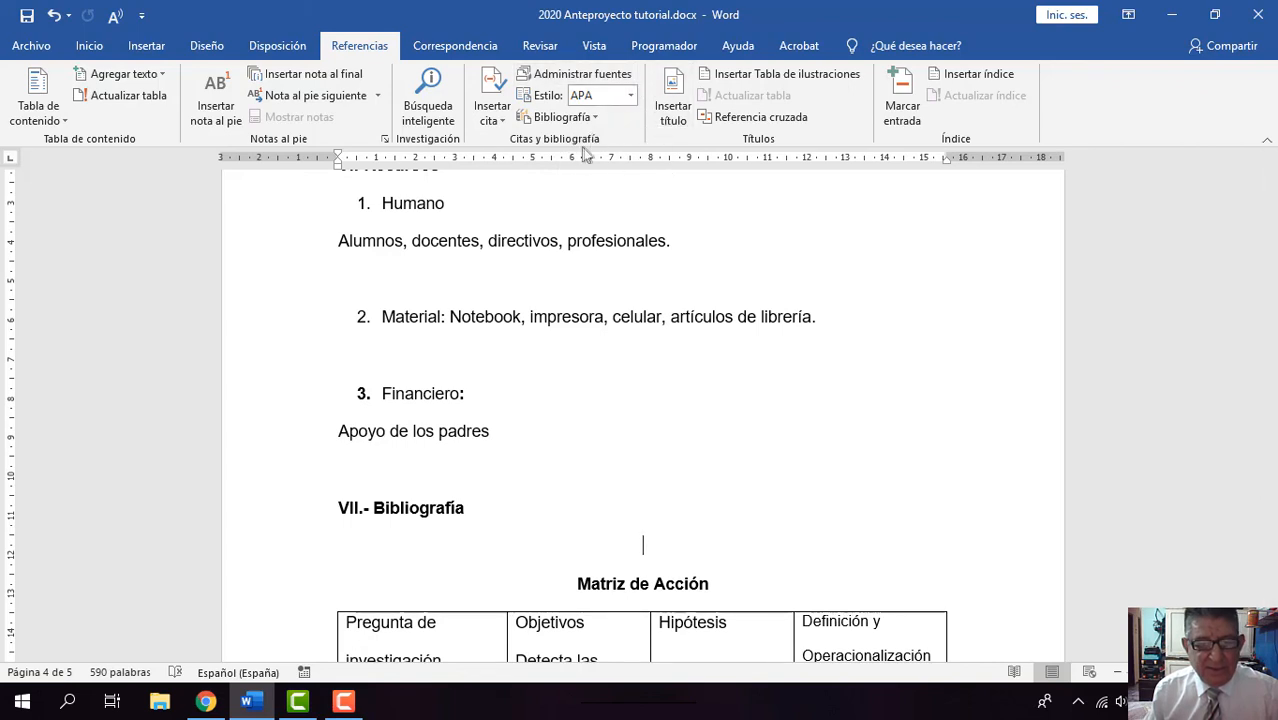
pyautogui.click(566, 118)
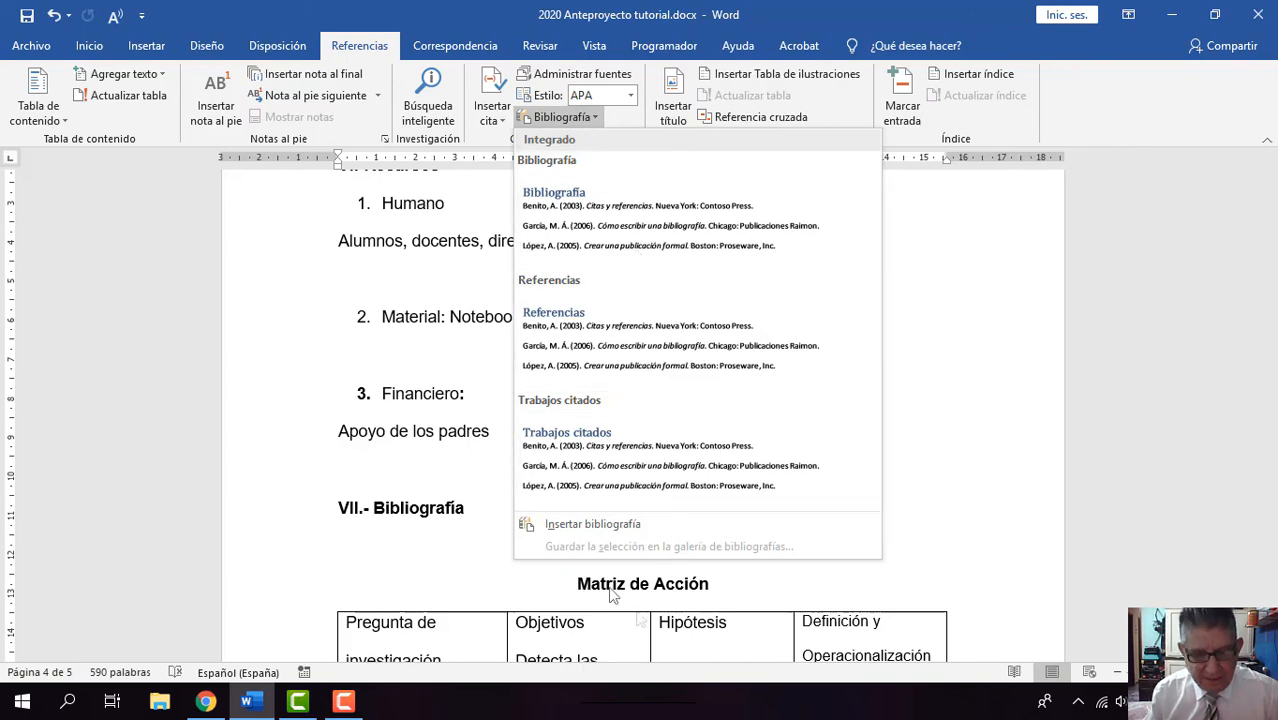
pyautogui.click(595, 524)
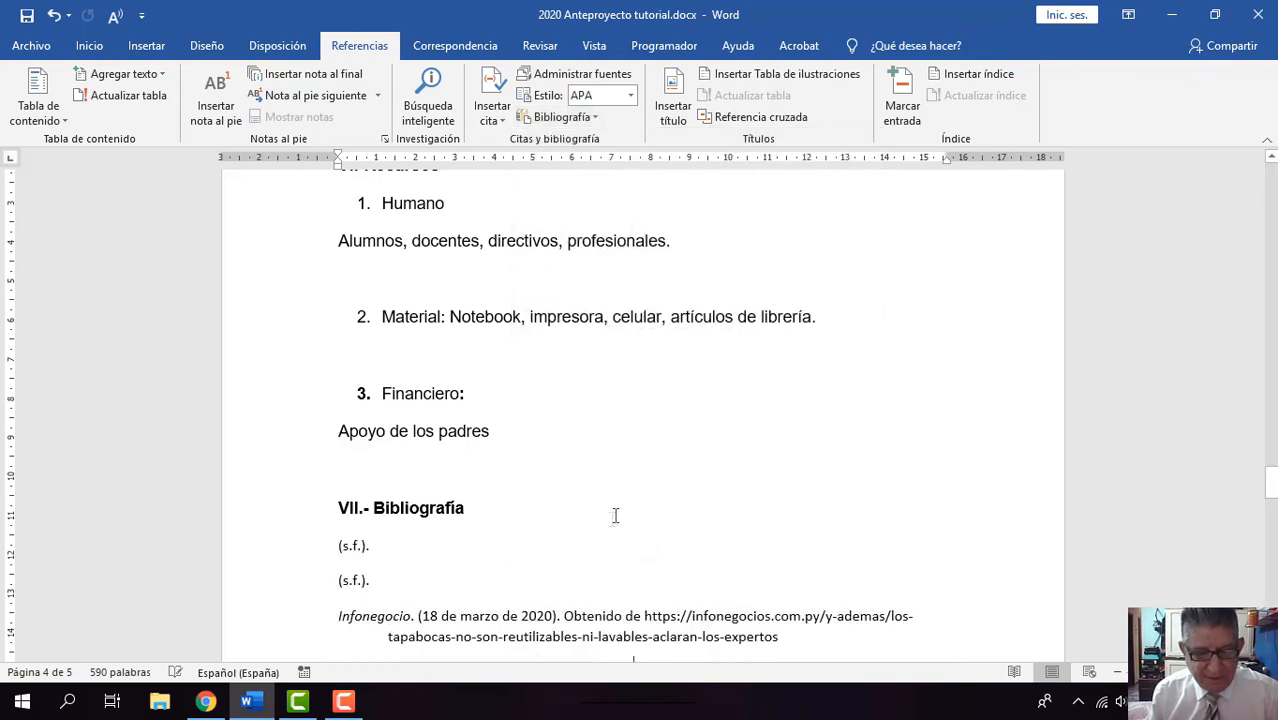
pyautogui.scroll(-4, 450, 420)
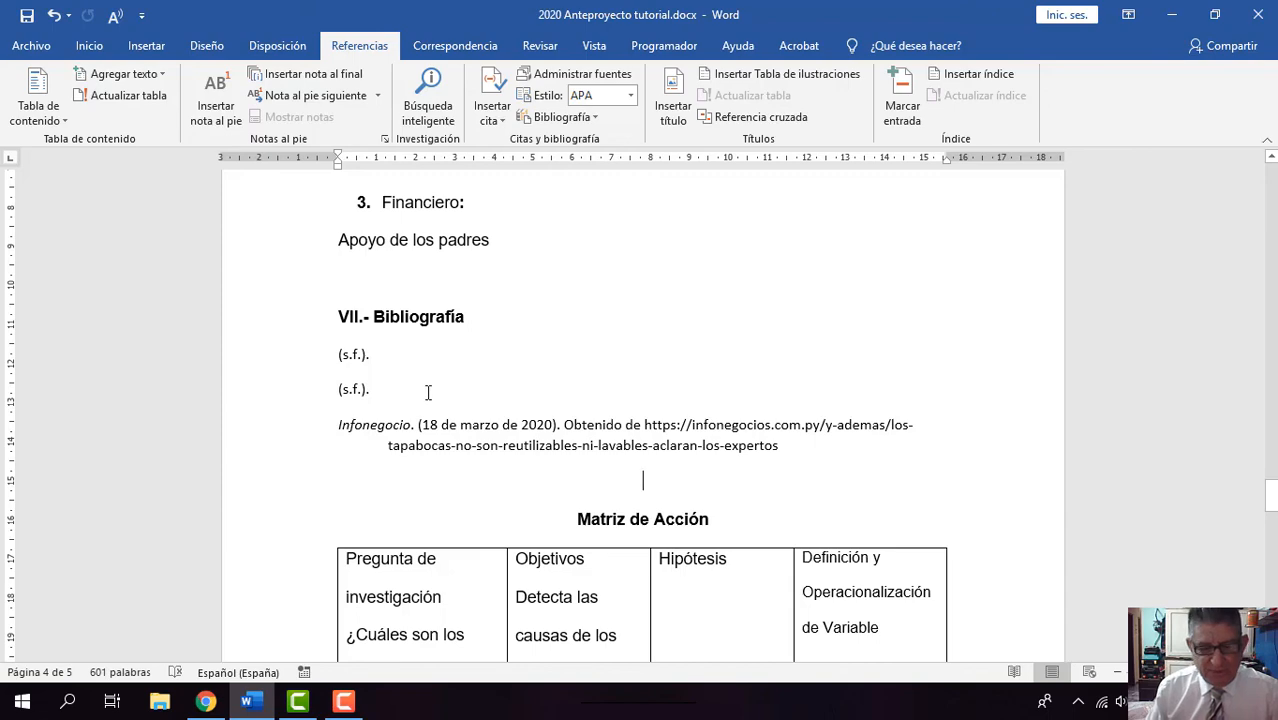
# Step: Look back through the anteproyecto from the bibliography up to the authors and tutors section on the first page
pyautogui.scroll(5, 428, 392)
pyautogui.scroll(9, 428, 392)
pyautogui.scroll(9, 425, 392)
pyautogui.scroll(10, 425, 392)
pyautogui.scroll(10, 425, 393)
pyautogui.scroll(10, 425, 393)
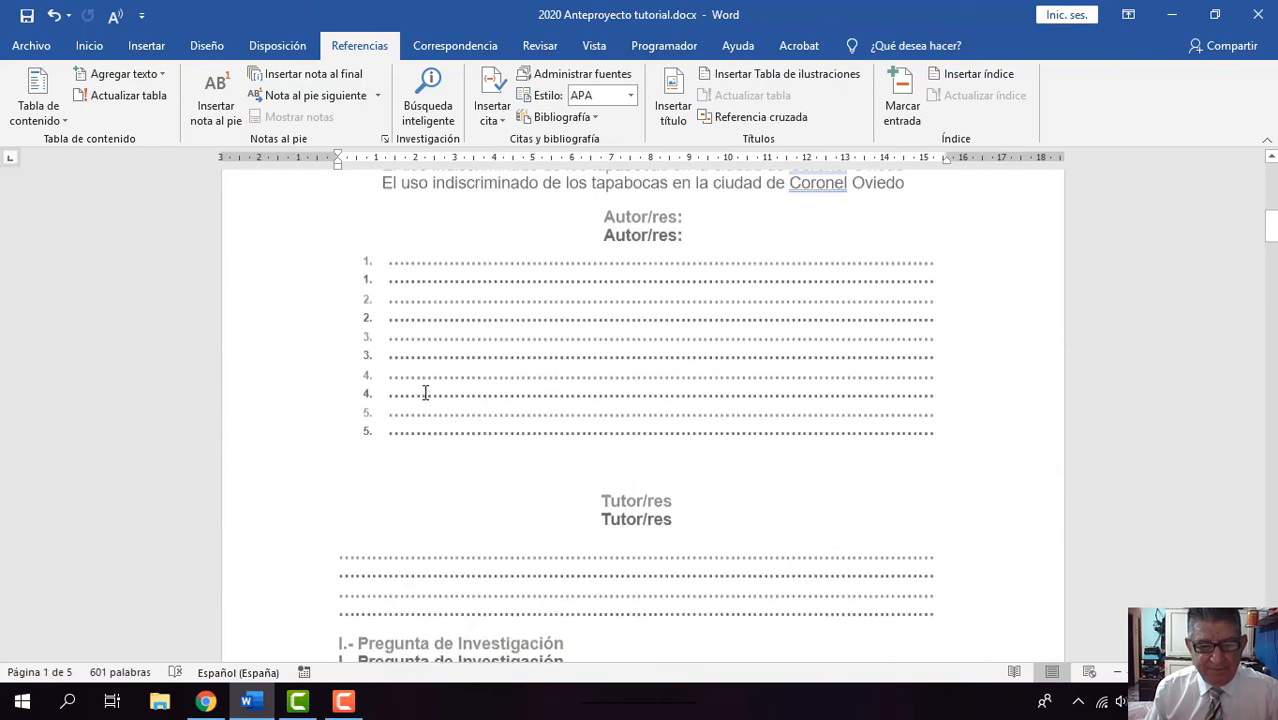